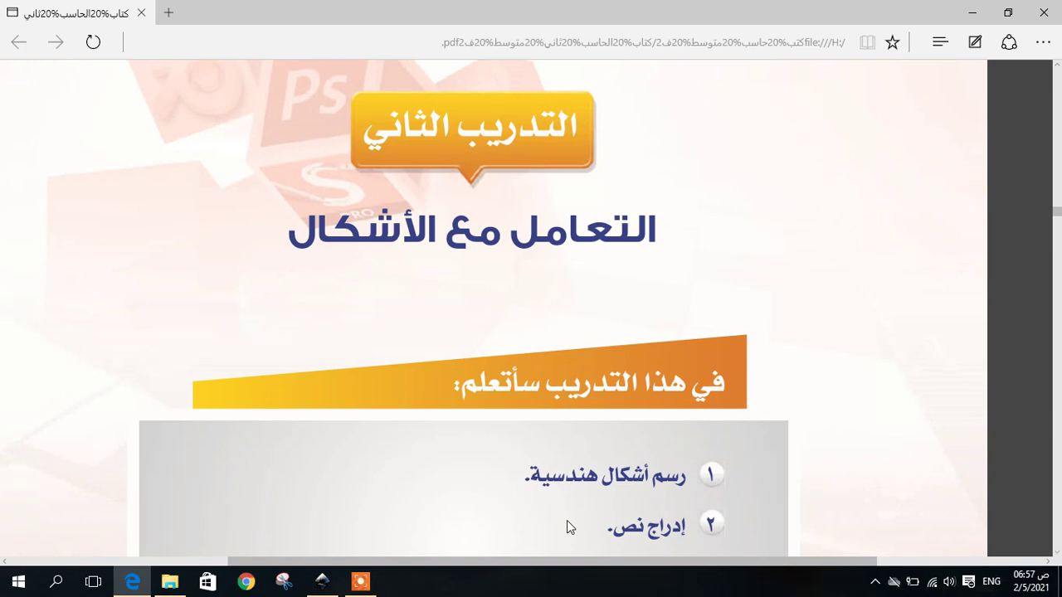
Read the second exercise's objectives, requirements, introduction and first instruction on drawing a spiral in the PDF textbook.
scroll(714, 507, "down", 3)
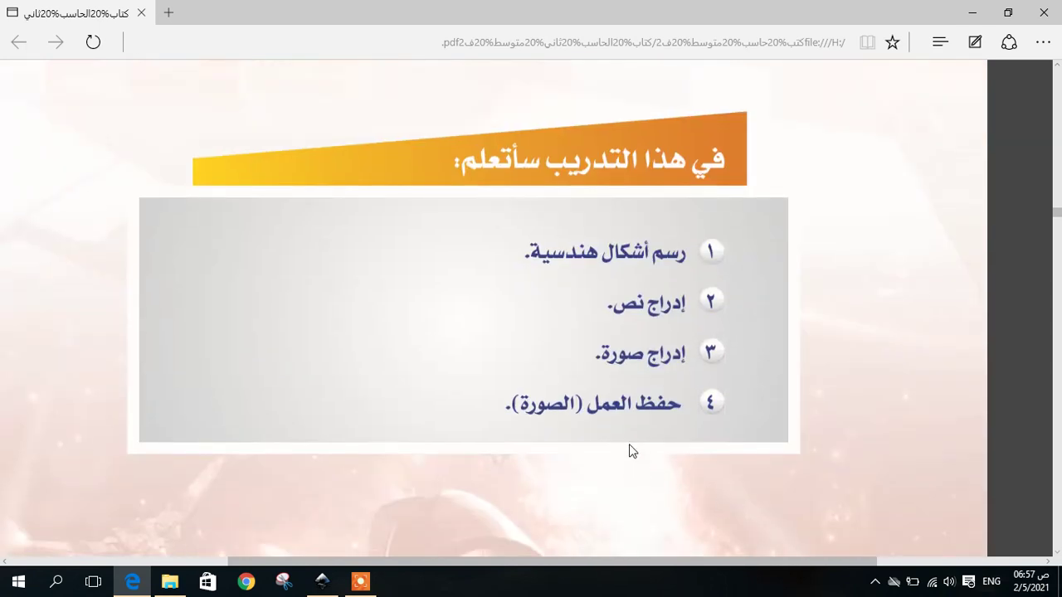
scroll(633, 450, "up", 2)
scroll(644, 441, "down", 1)
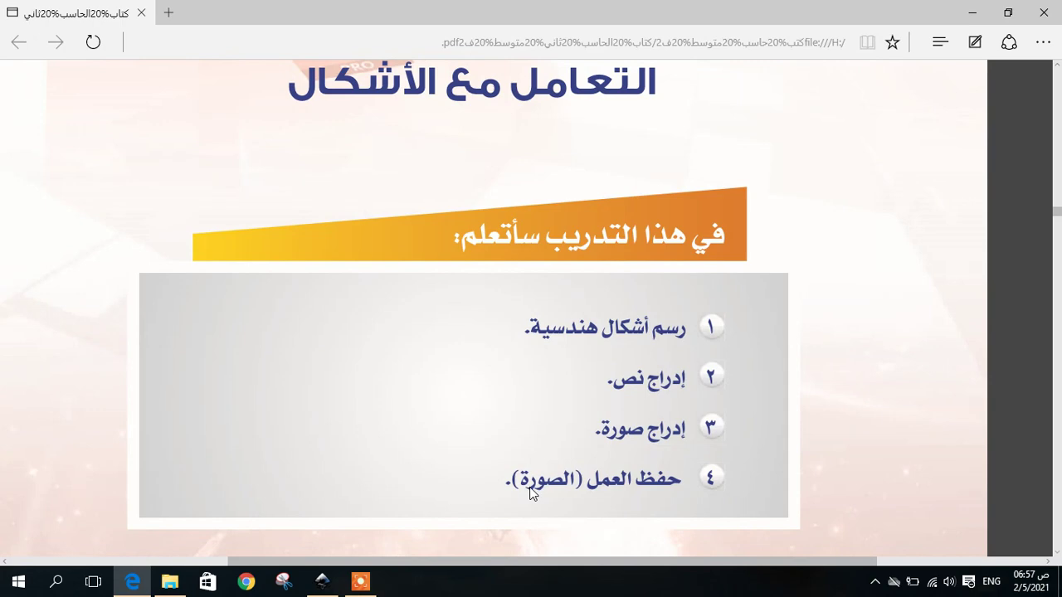
scroll(532, 492, "up", 2)
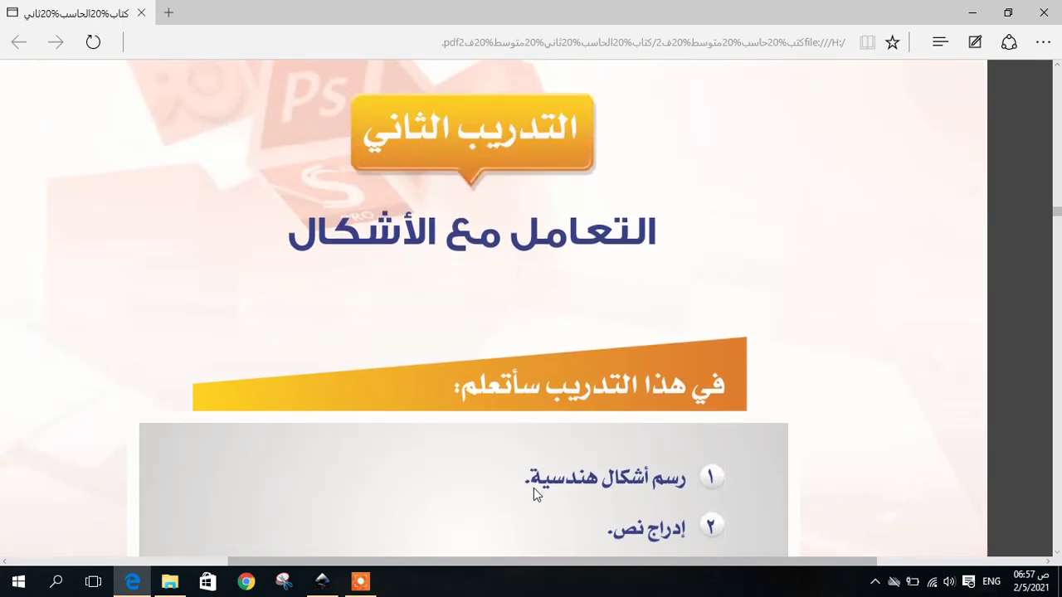
scroll(535, 490, "down", 10)
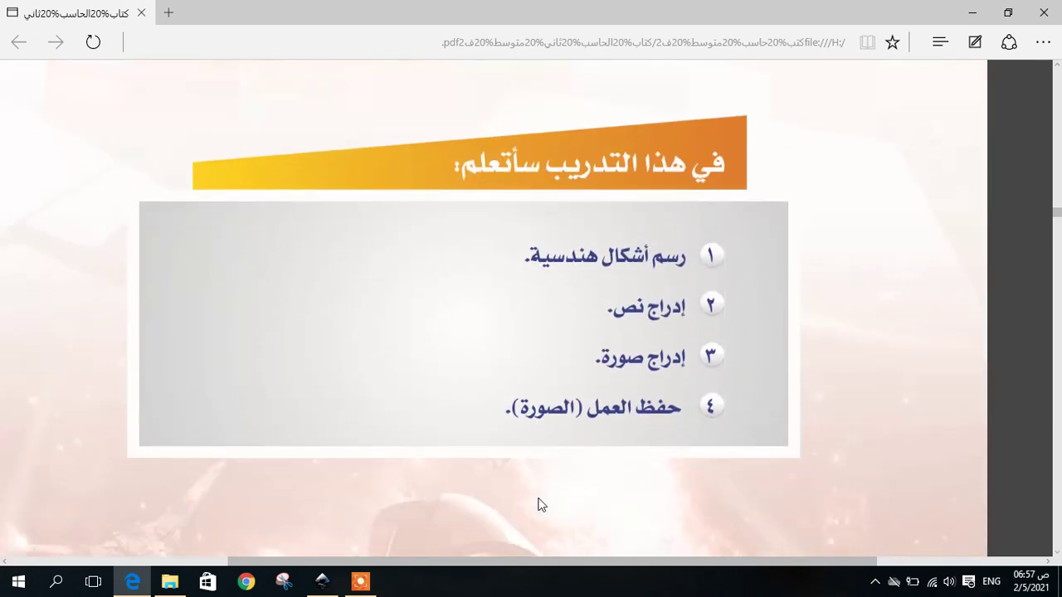
scroll(545, 503, "down", 2)
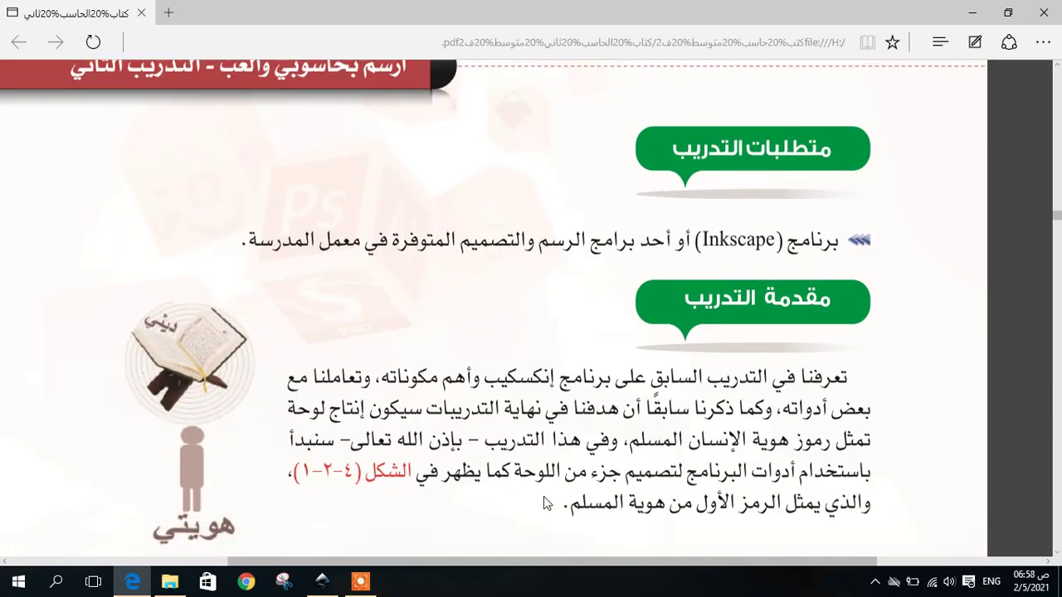
scroll(546, 503, "down", 1)
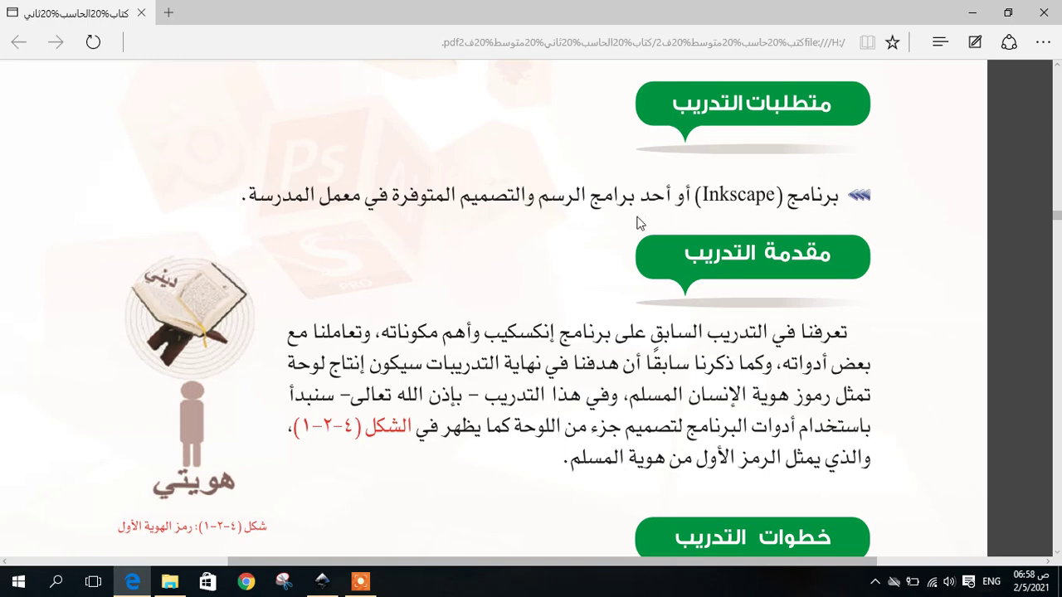
scroll(615, 258, "down", 5)
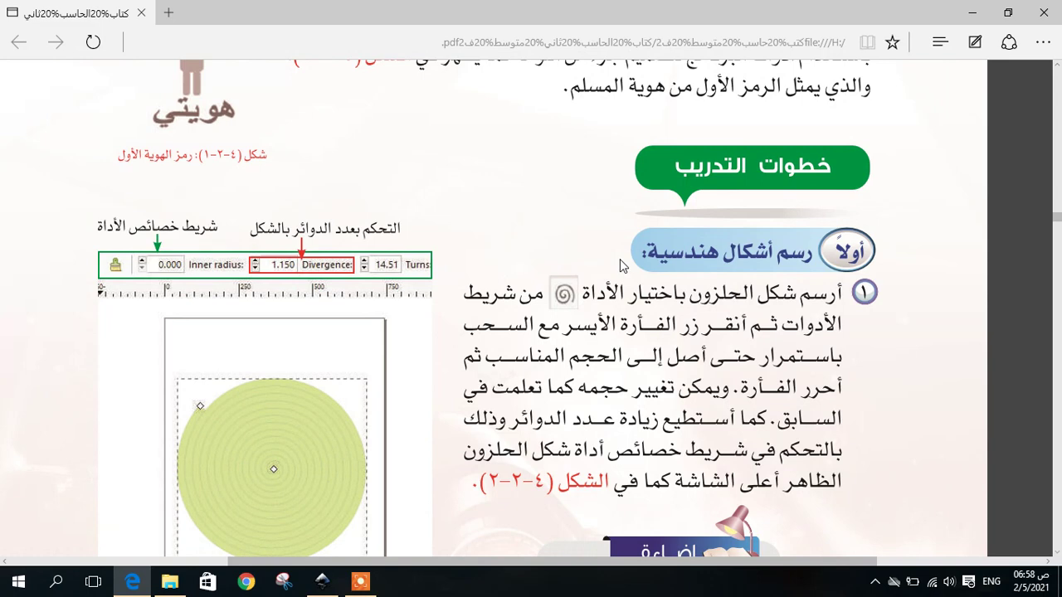
scroll(624, 256, "down", 2)
scroll(624, 256, "up", 2)
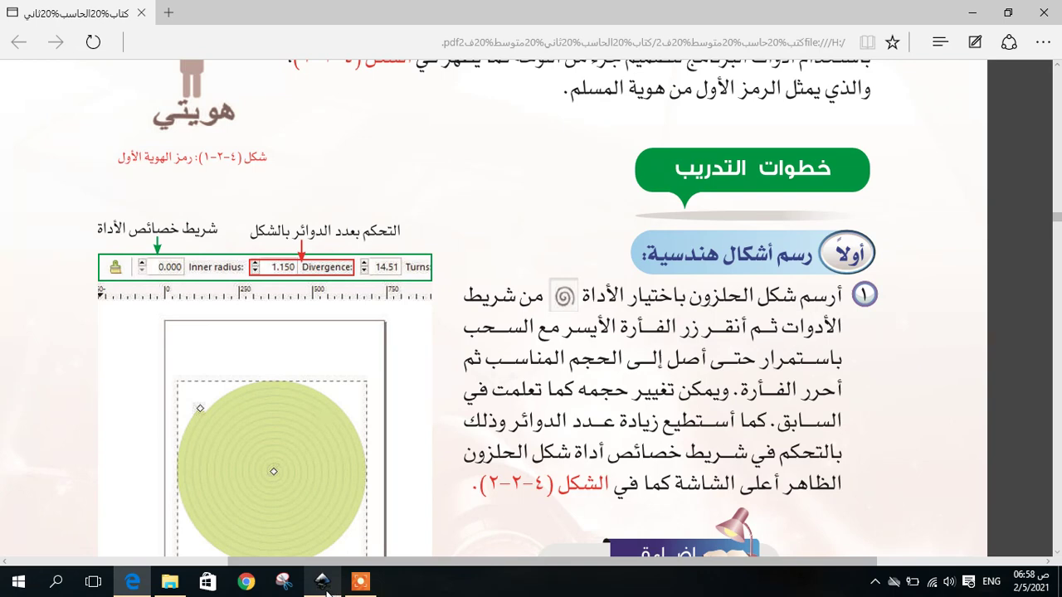
Switch to Inkscape and draw a three-turn spiral in the upper half of the blank page.
mouse_move(327, 584)
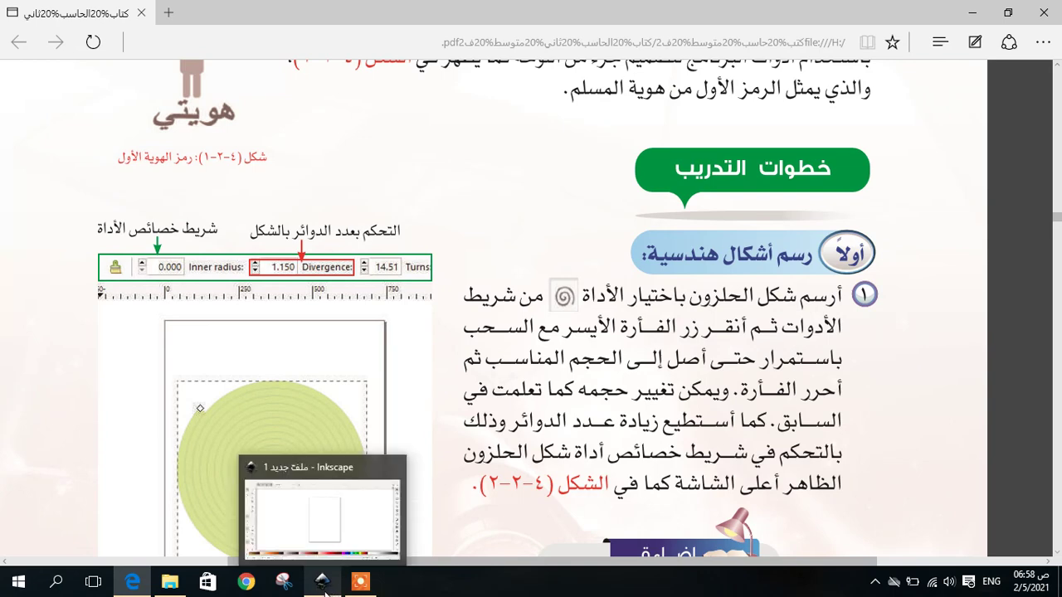
left_click(322, 583)
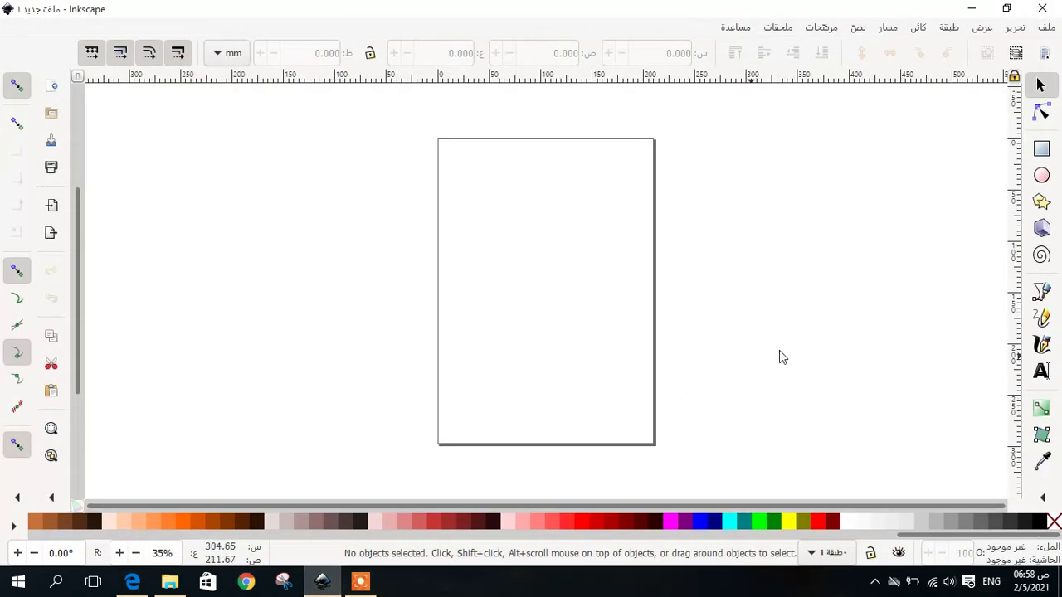
left_click(1042, 257)
left_click_drag(517, 255, 517, 294)
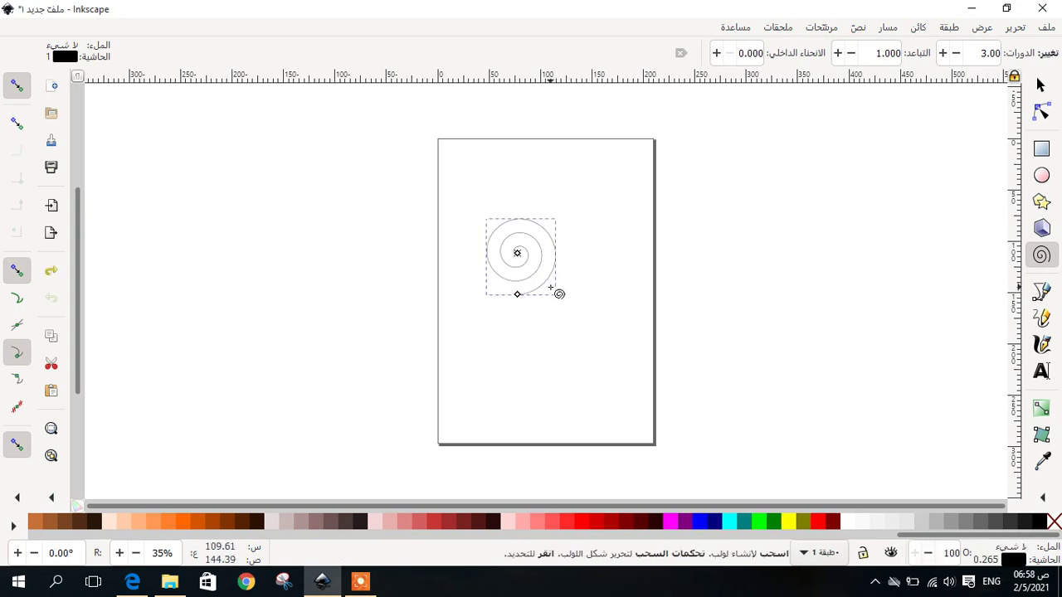
scroll(591, 284, "up", 1)
scroll(582, 299, "down", 1)
Increase the spiral's number of turns to 6.20.
left_click(942, 53)
left_click(942, 53)
left_click(942, 53)
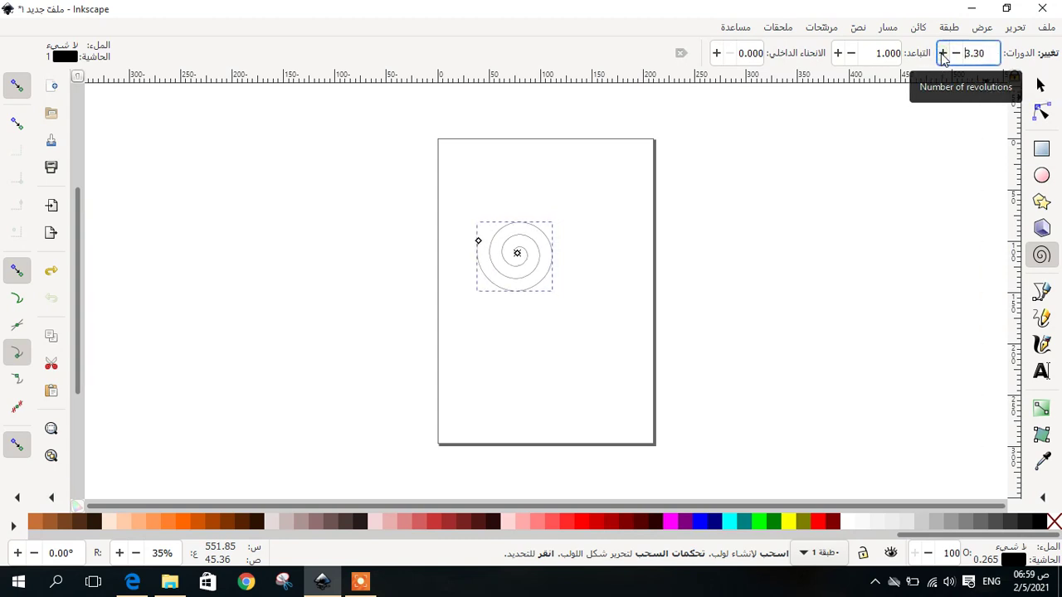
left_click(942, 53)
left_click(942, 53)
left_click(942, 54)
left_click(942, 53)
left_click(942, 53)
left_click(942, 53)
left_click(942, 53)
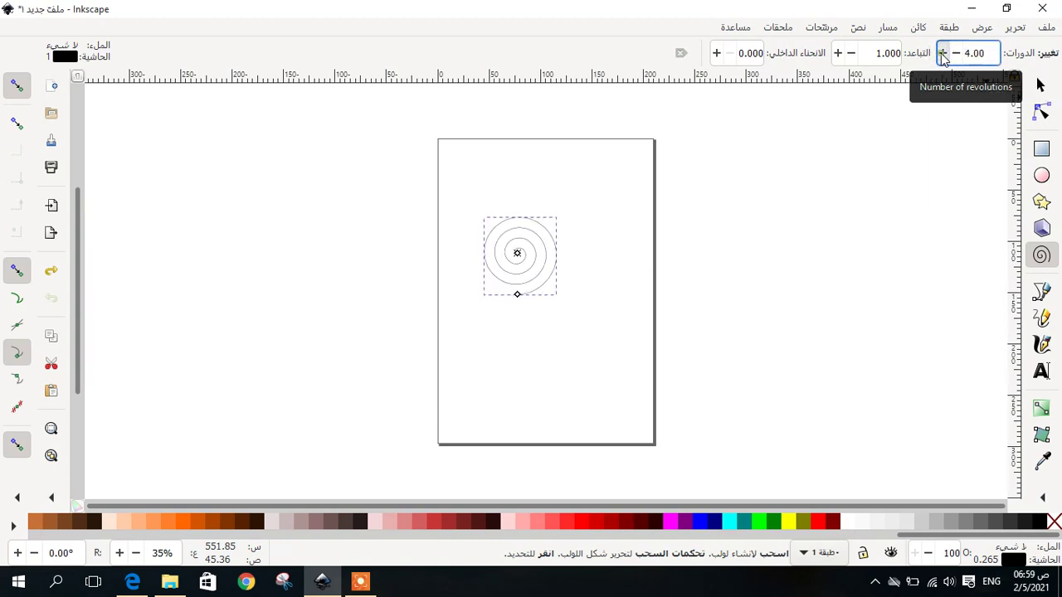
left_click(942, 53)
left_click_drag(942, 53, 942, 53)
left_click(942, 53)
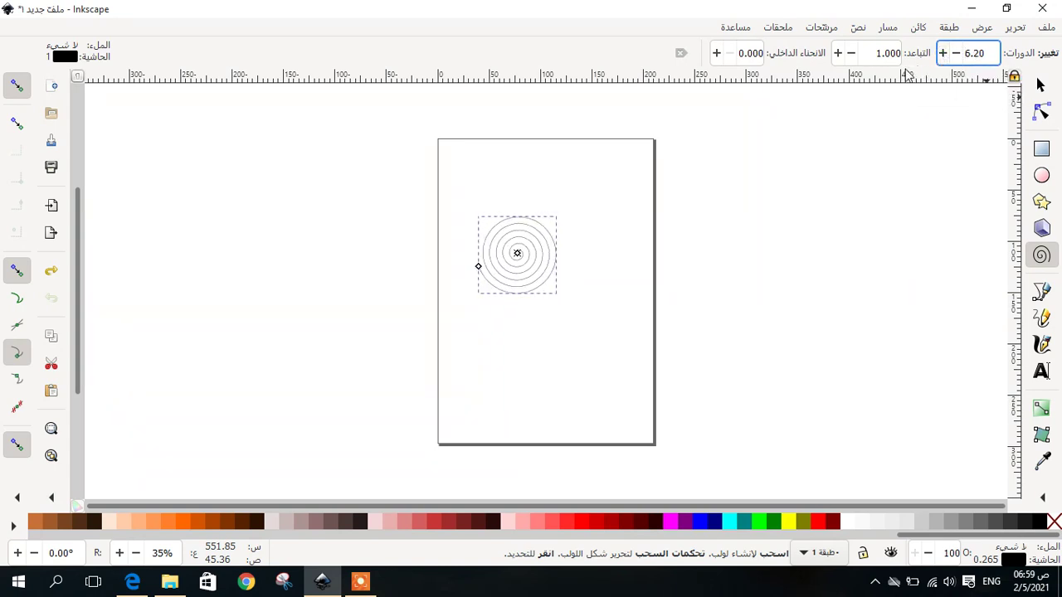
Increase the spiral's divergence to 1.200.
left_click(837, 53)
left_click(838, 53)
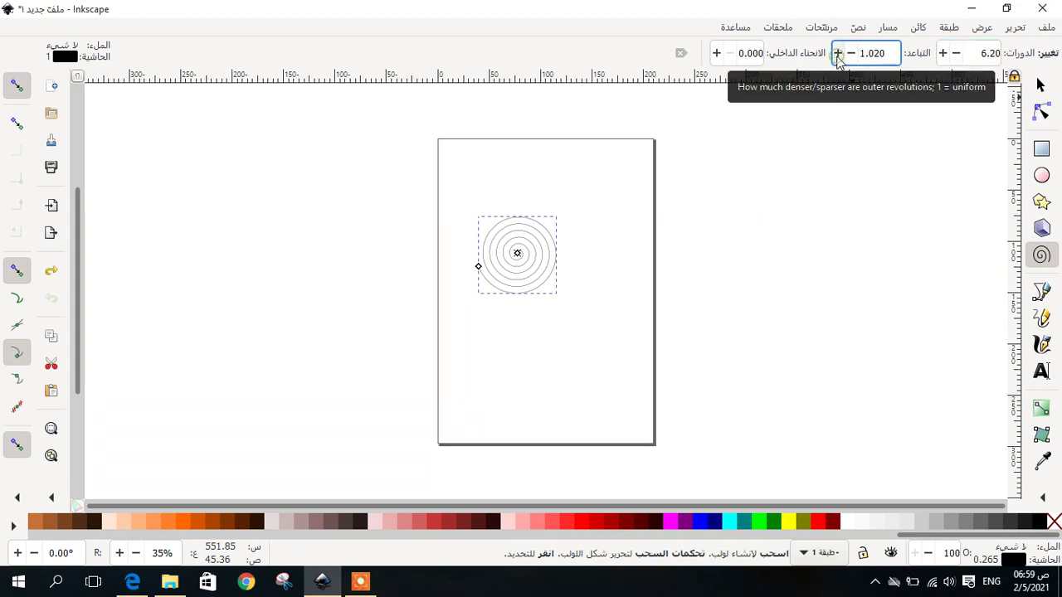
left_click(838, 53)
left_click(837, 53)
left_click(838, 54)
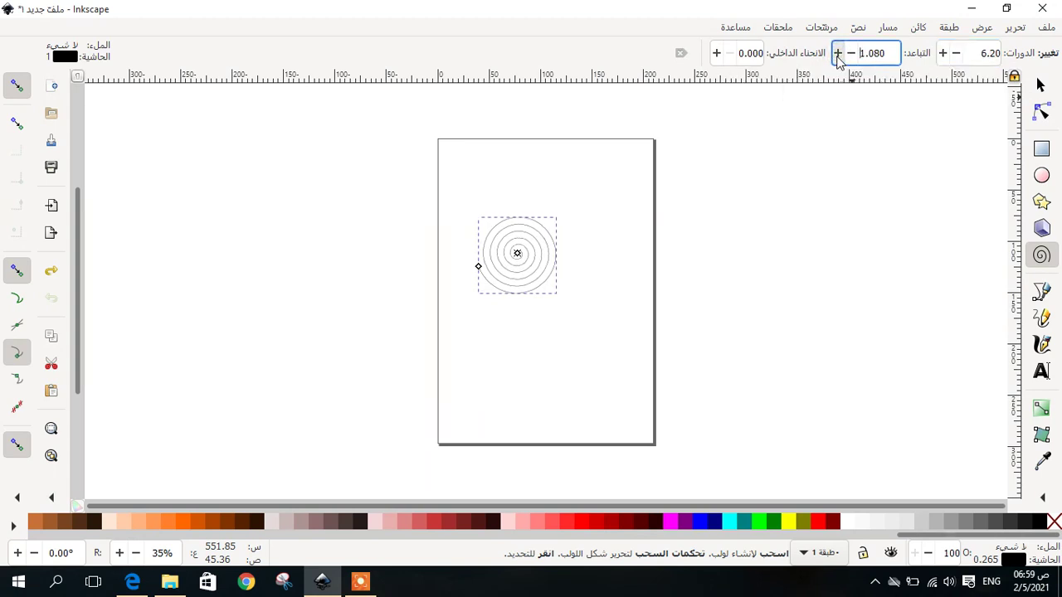
left_click(837, 53)
left_click(837, 53)
left_click(837, 53)
left_click(838, 53)
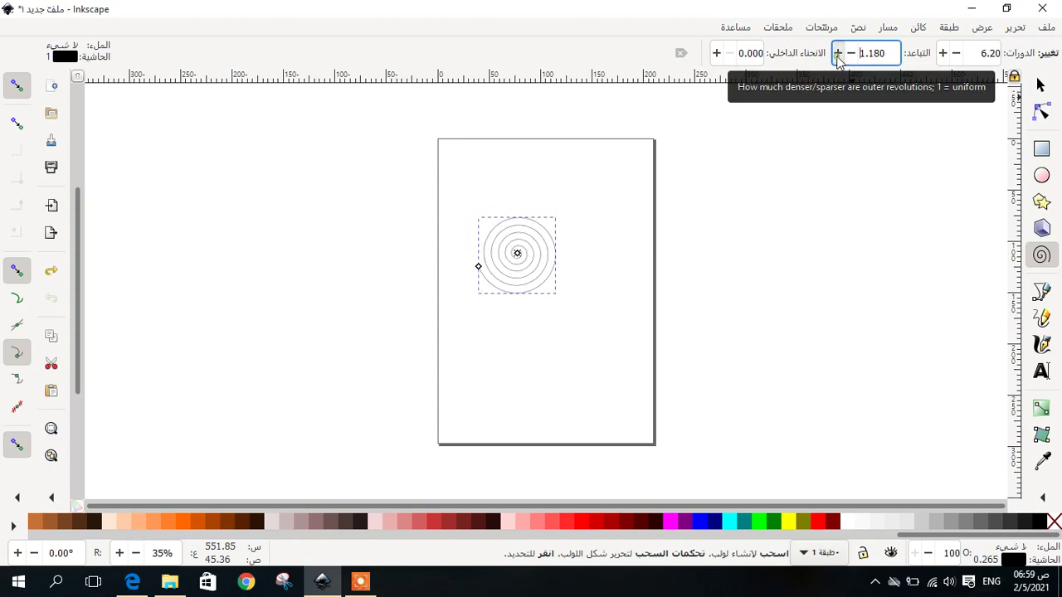
left_click(838, 54)
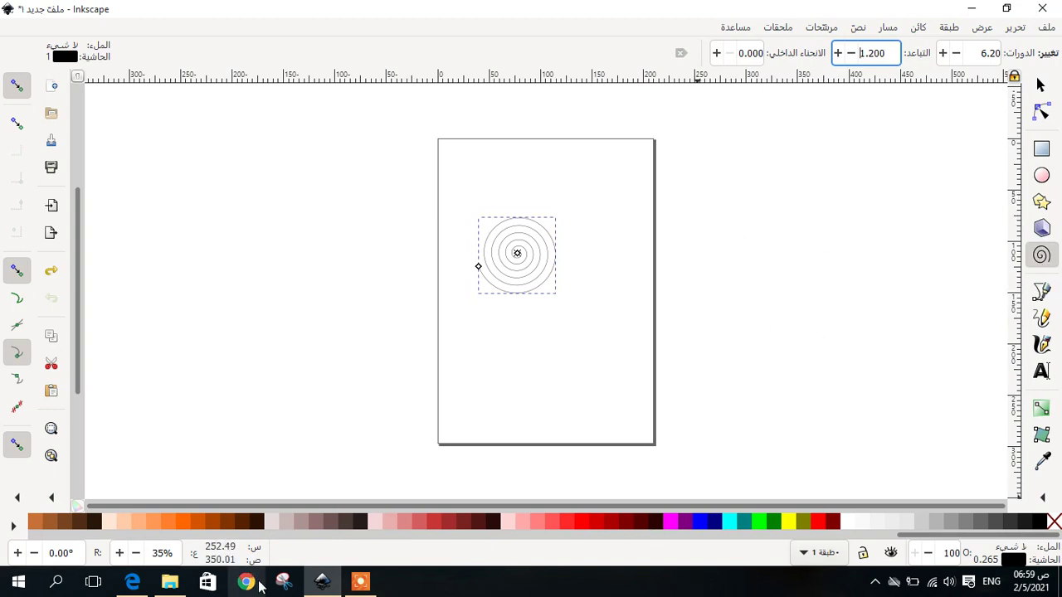
Switch to the PDF textbook and read instructions 2 to 5 on drawing the human figure's head, body and legs.
left_click(324, 585)
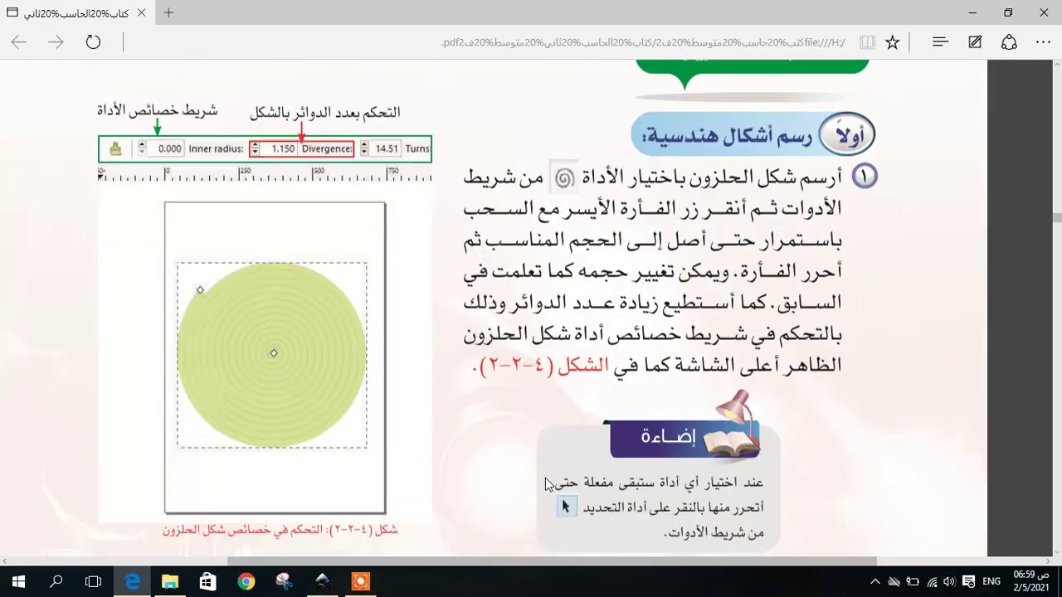
scroll(544, 478, "up", 1)
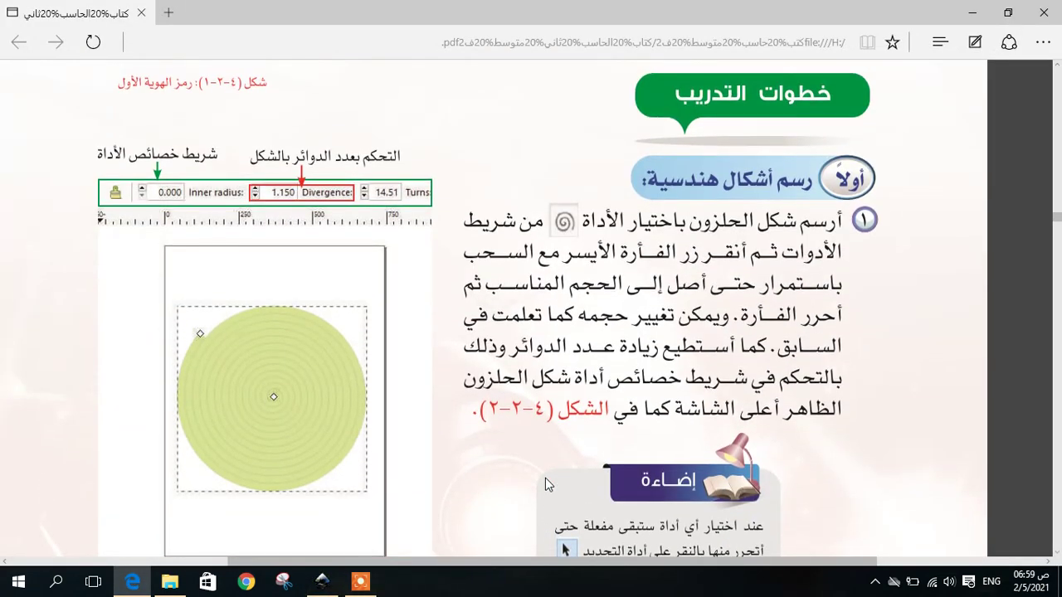
scroll(645, 428, "down", 3)
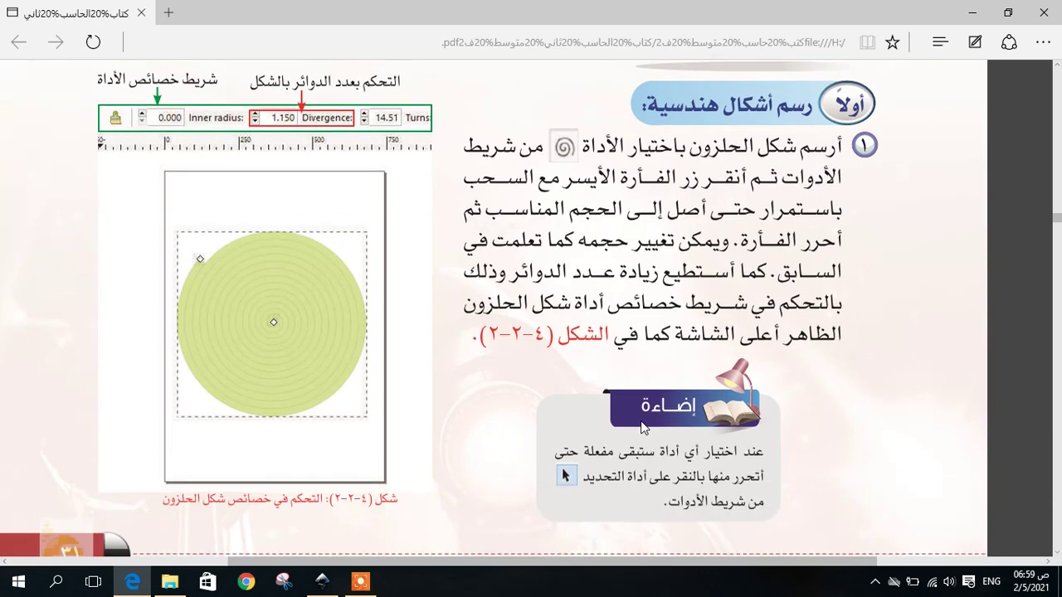
scroll(645, 428, "down", 5)
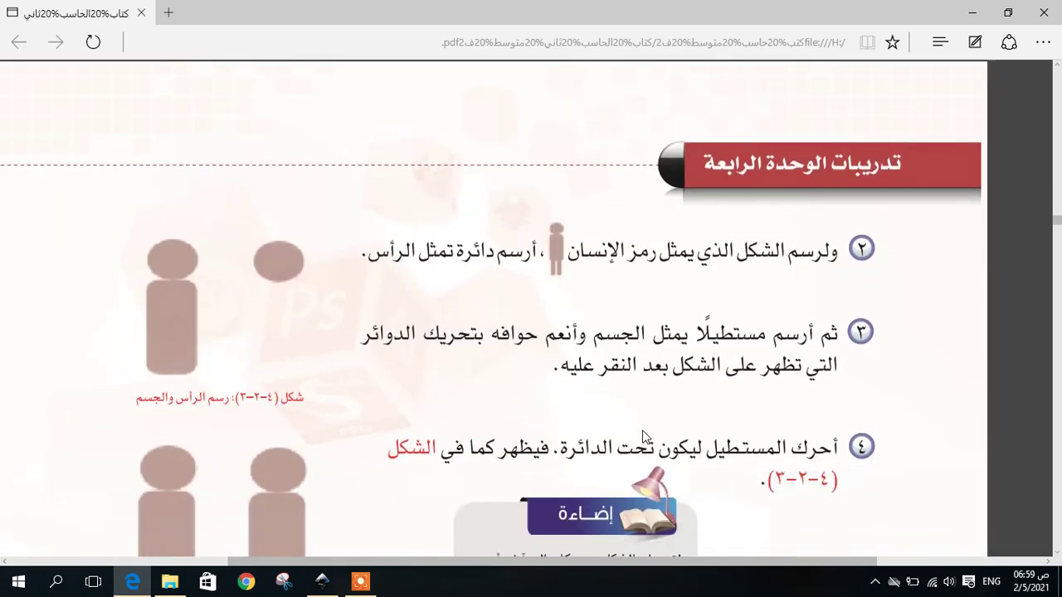
scroll(645, 437, "down", 2)
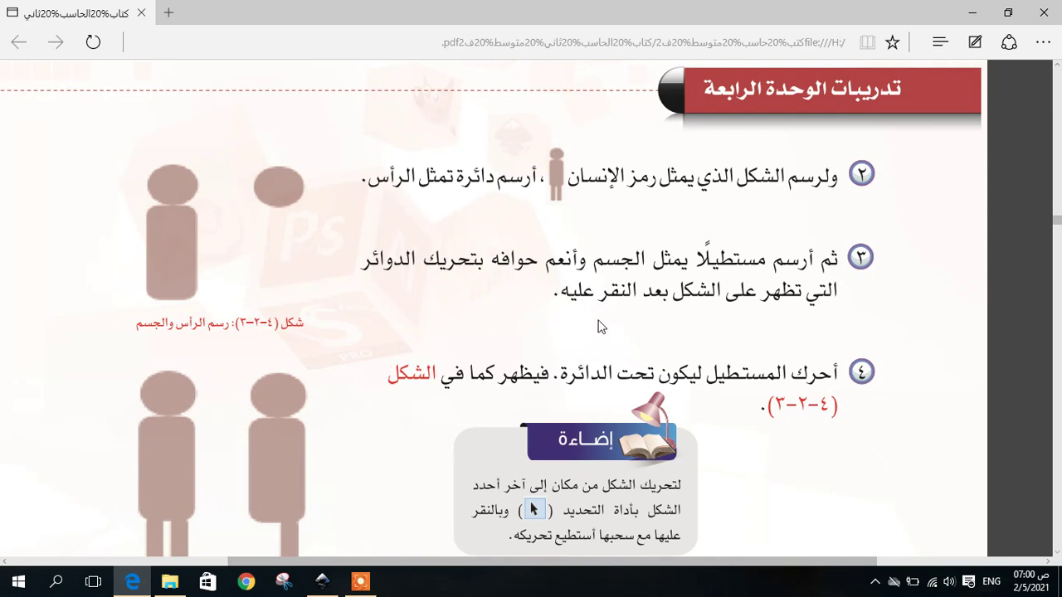
scroll(742, 296, "down", 3)
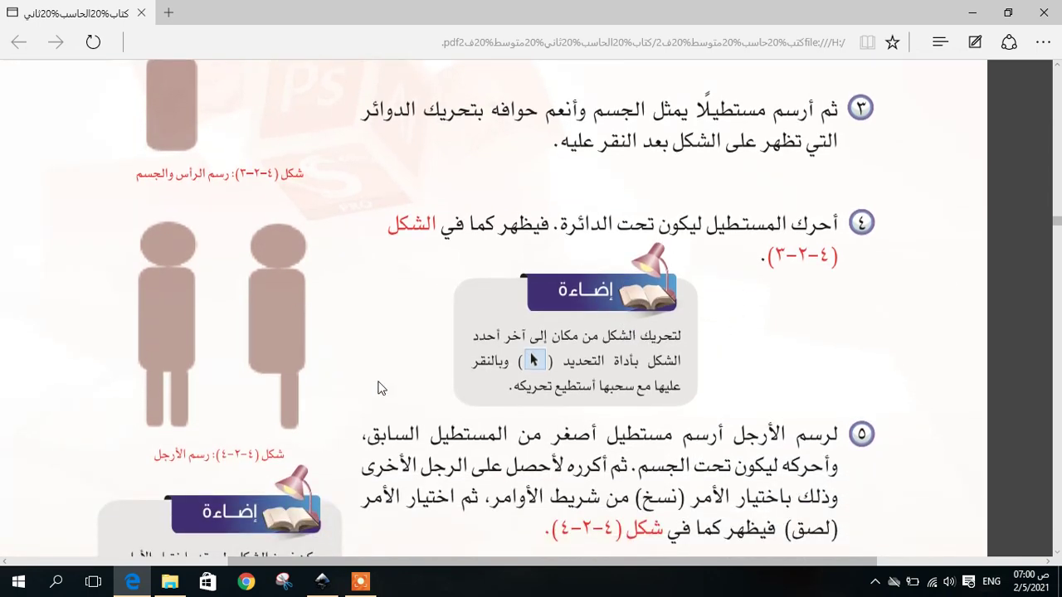
Switch to Inkscape, delete the spiral, and draw a red, slightly tall ellipse near the page's upper right as the head.
left_click(321, 582)
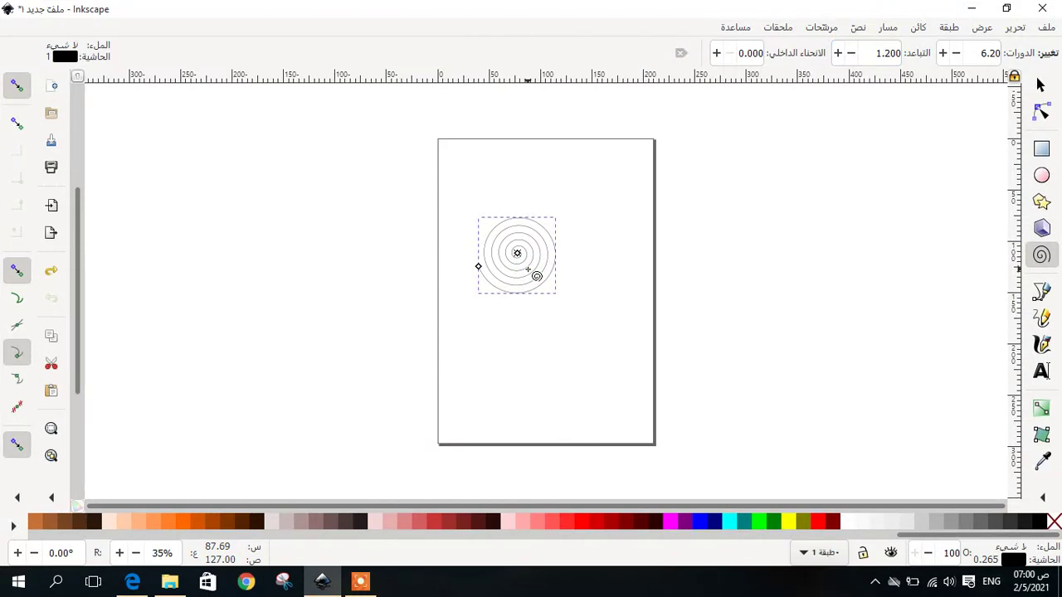
key("Delete")
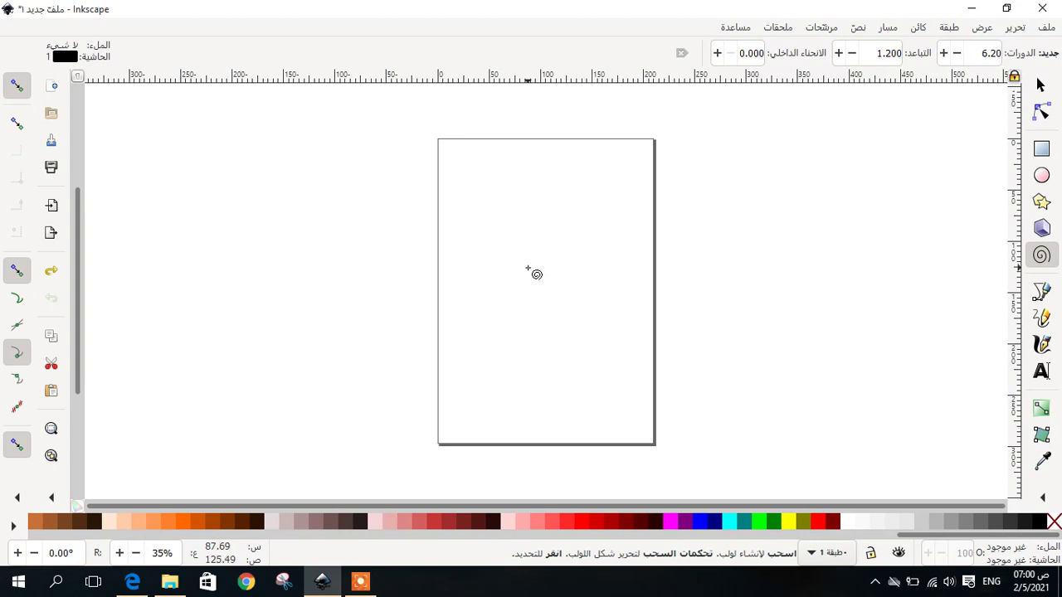
left_click(1042, 177)
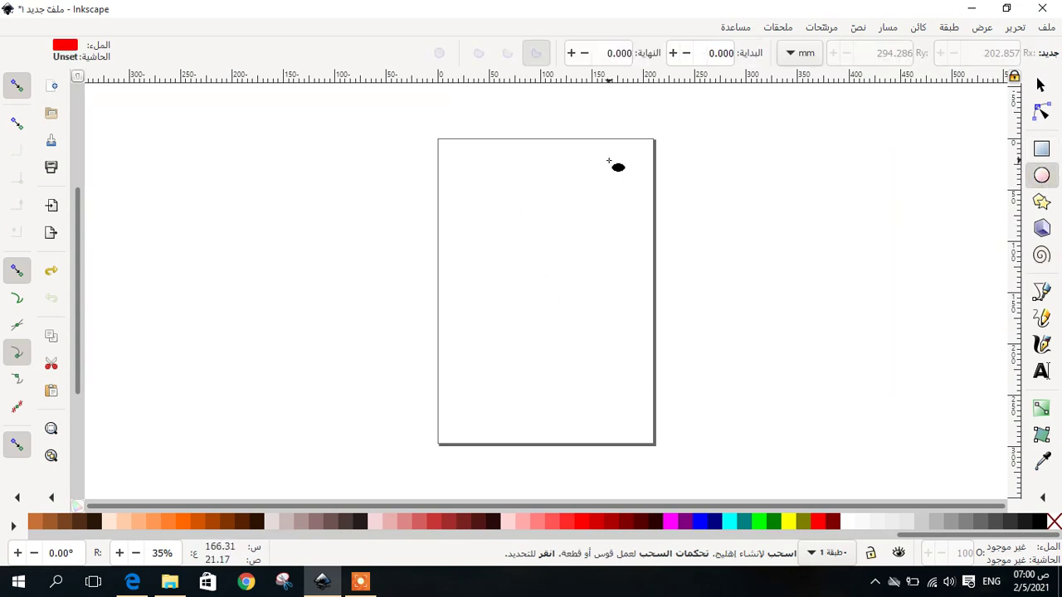
left_click_drag(609, 160, 556, 225)
Draw a blue body rectangle about 51 mm wide and 141 mm tall, and move it directly beneath the red ellipse.
left_click(1041, 150)
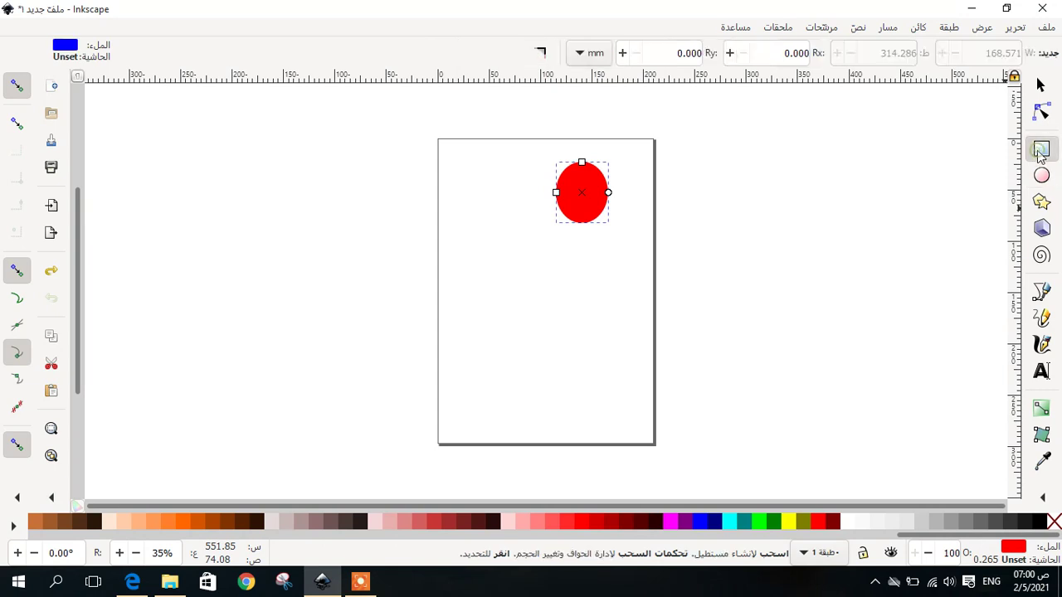
left_click_drag(525, 249, 472, 393)
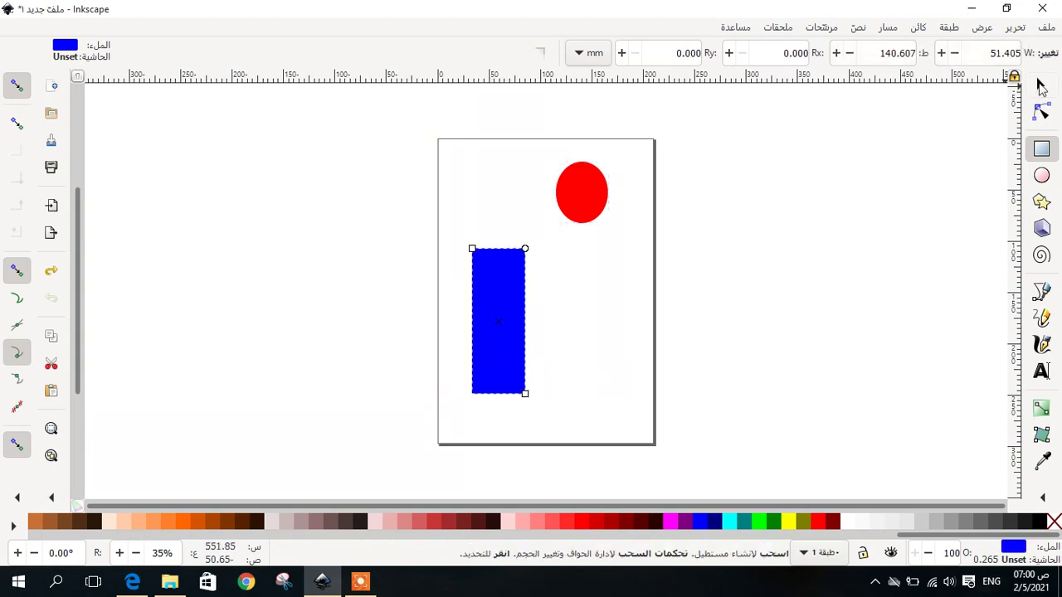
left_click(1041, 85)
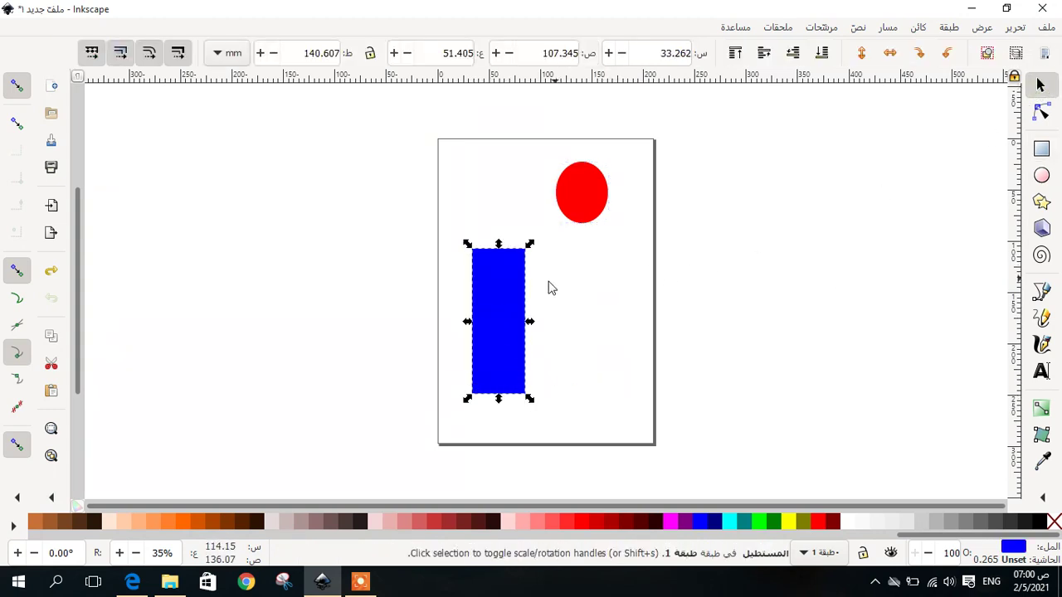
left_click_drag(503, 295, 591, 273)
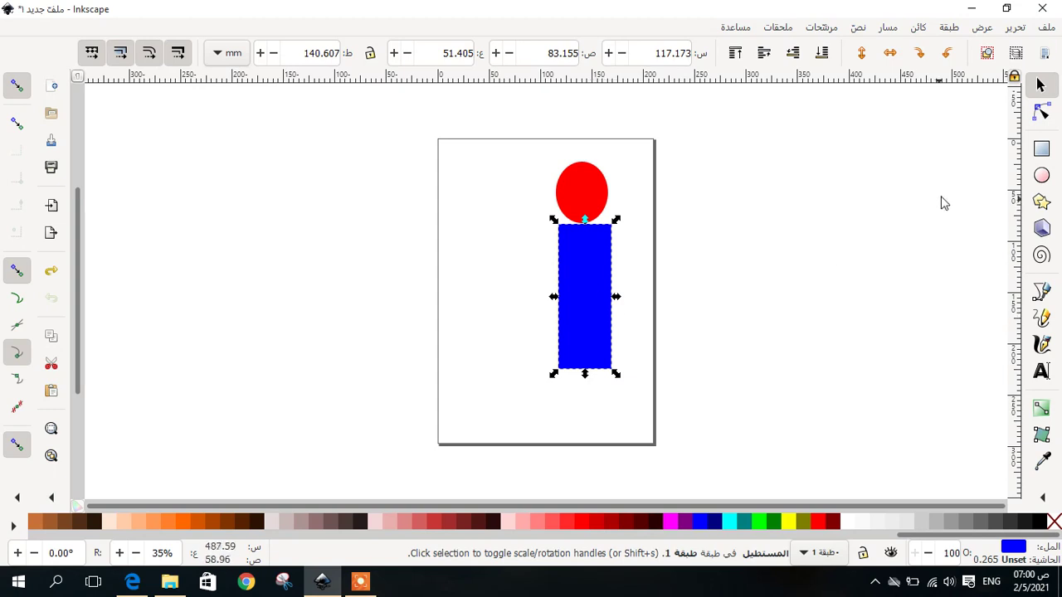
Draw a narrow leg rectangle about 19 mm wide and 60 mm tall just below the body's left side.
left_click(1042, 149)
scroll(780, 267, "down", 1)
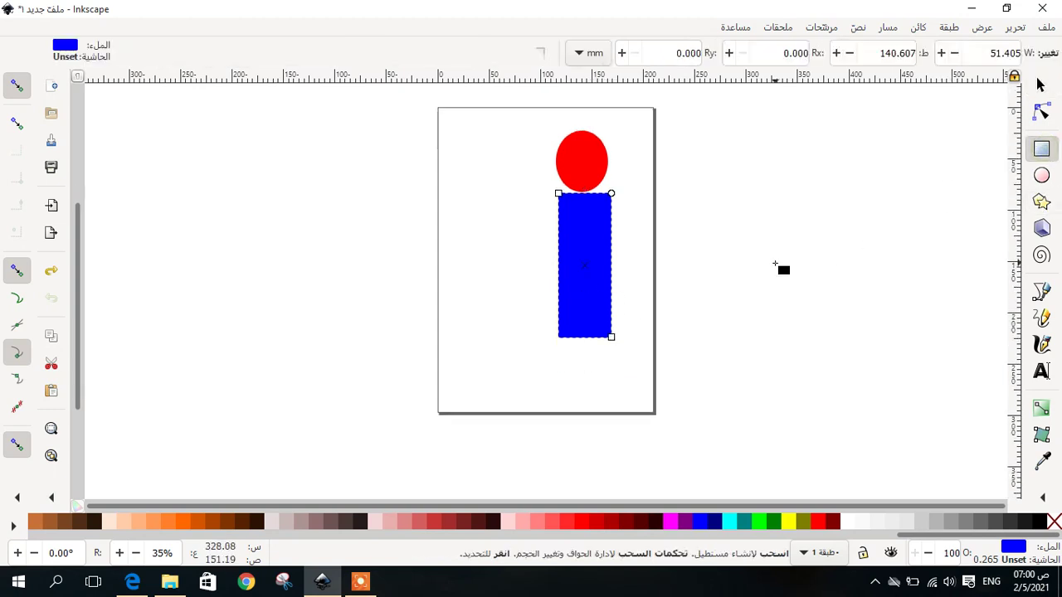
scroll(775, 264, "down", 1)
left_click_drag(573, 317, 554, 376)
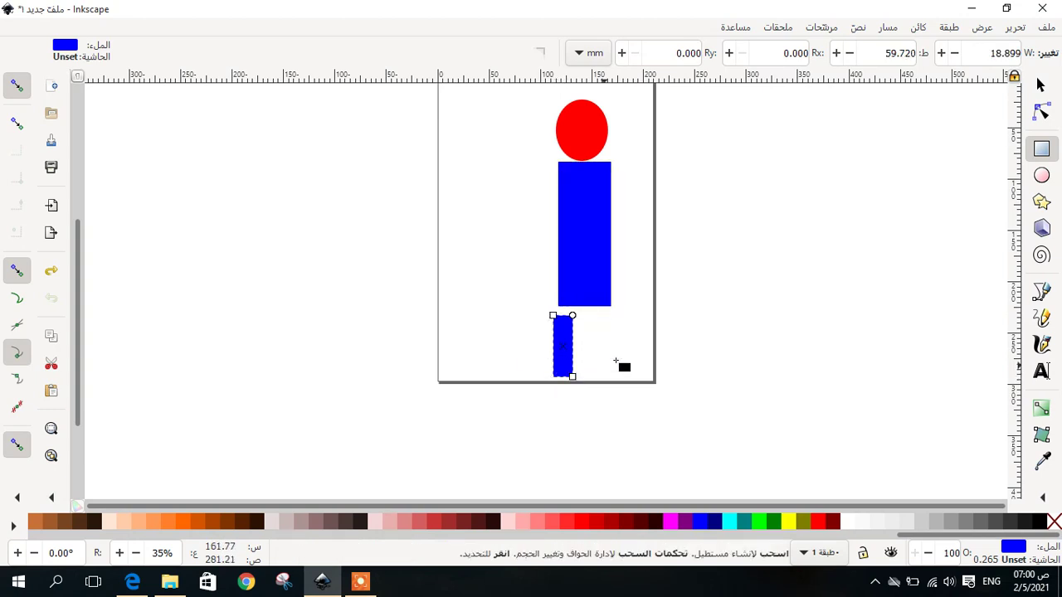
Draw a second leg rectangle below the body's right side and resize it to about 19 mm wide and 58 mm tall.
left_click_drag(611, 323, 611, 342)
left_click_drag(607, 363, 594, 377)
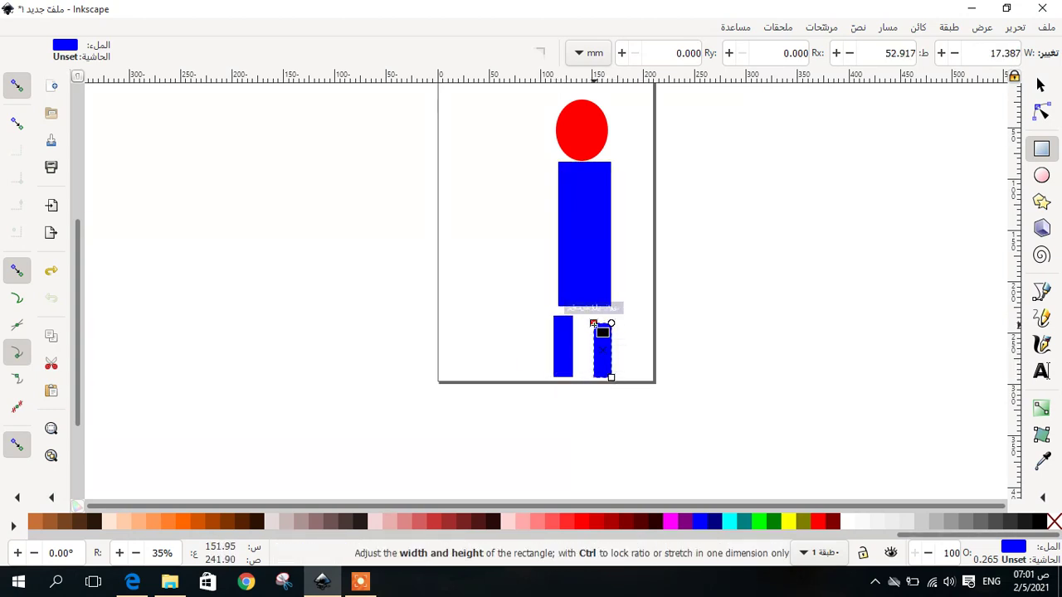
left_click_drag(593, 323, 591, 317)
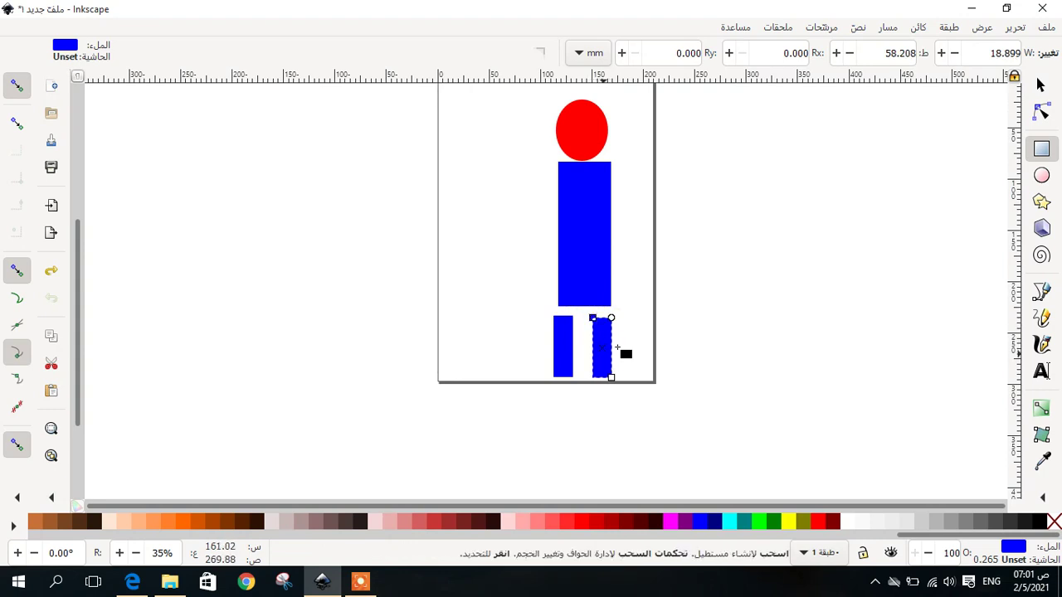
Move both leg rectangles up against the blue body's lower edge, aligned with its left and right sides.
left_click(1040, 85)
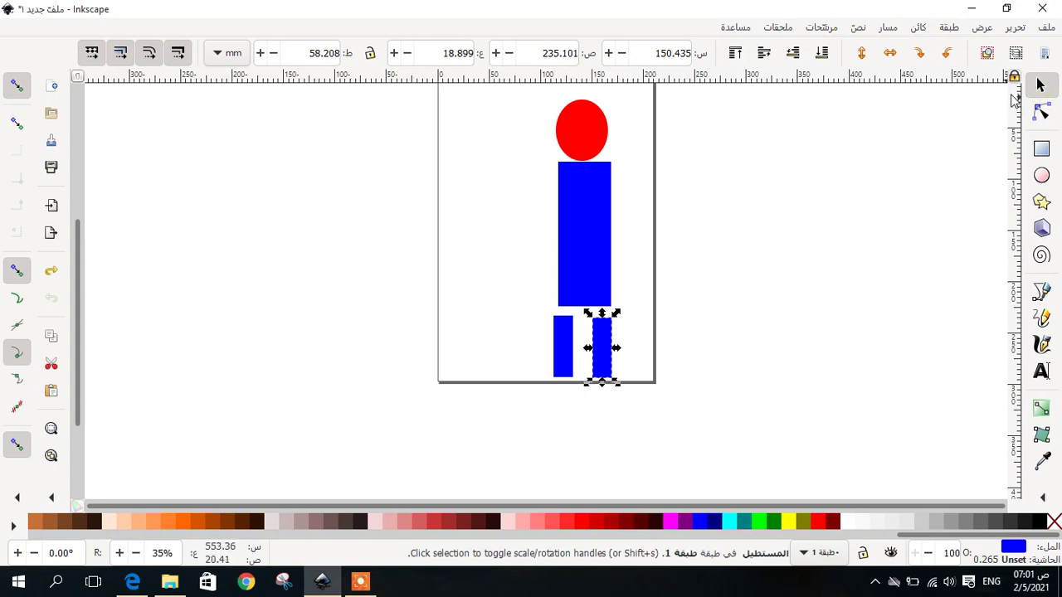
left_click_drag(610, 365, 573, 352)
left_click(543, 338)
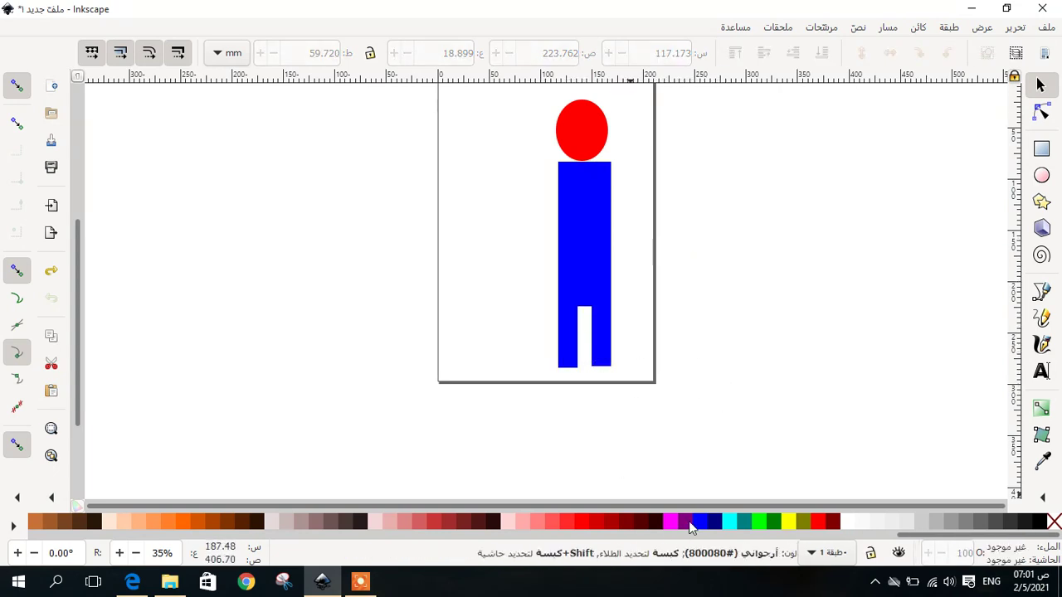
Switch to the textbook PDF in Edge and read the remaining figure steps and the text insertion instructions.
left_click(132, 581)
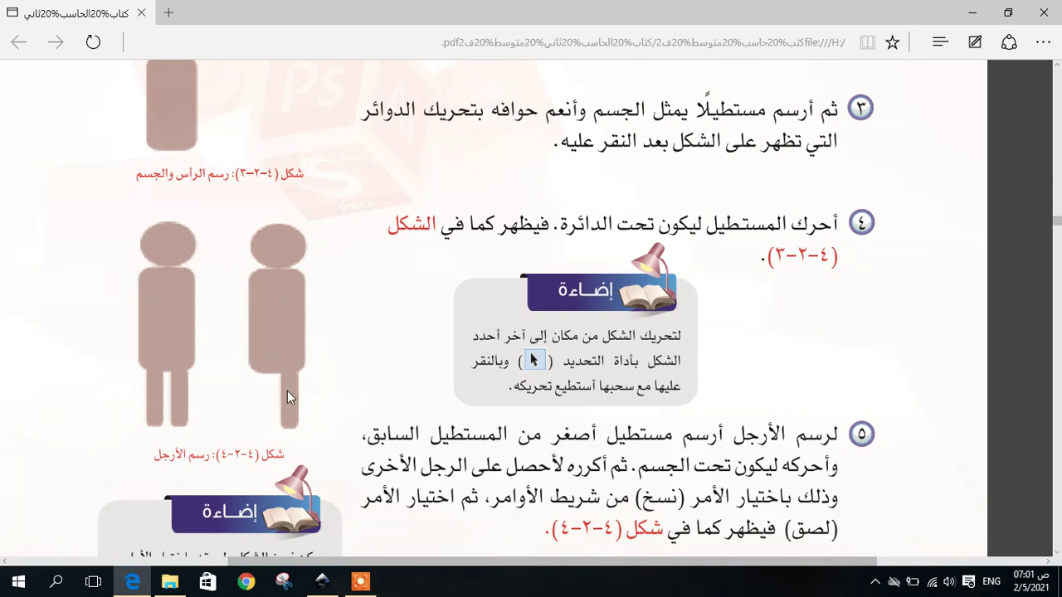
scroll(632, 469, "down", 3)
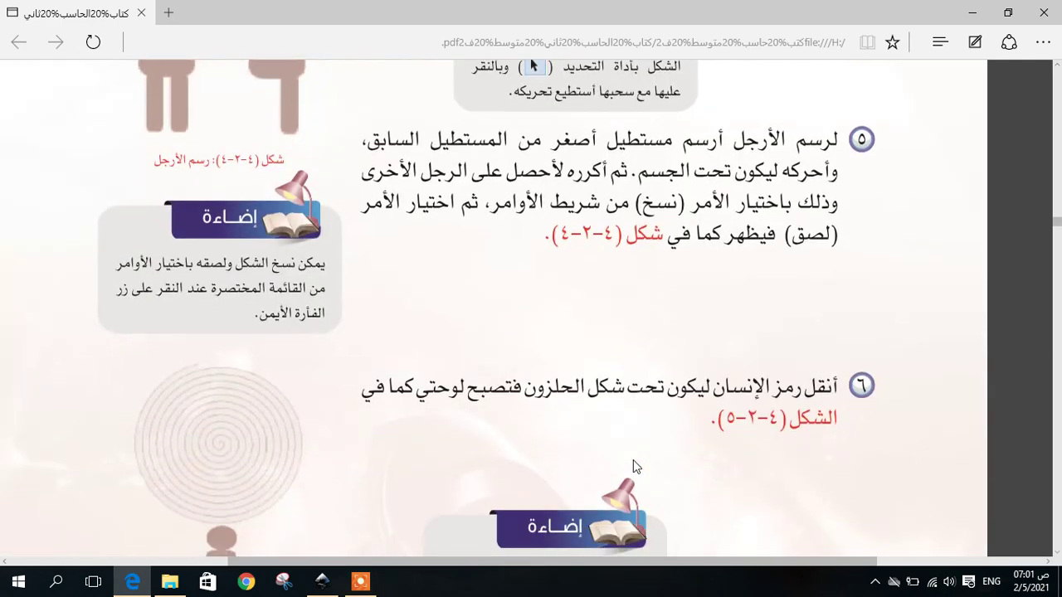
scroll(633, 465, "down", 5)
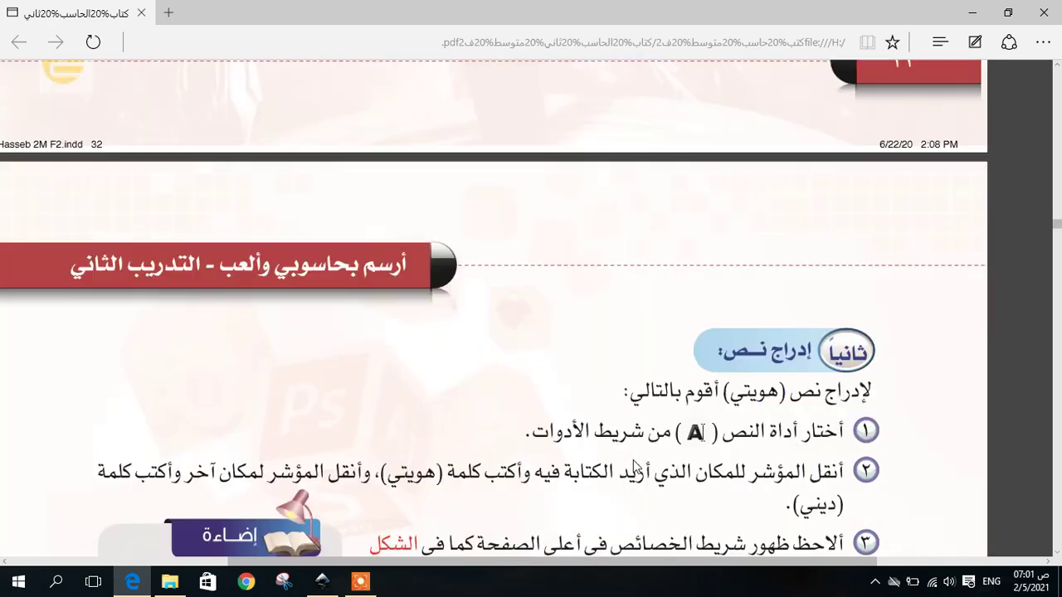
scroll(633, 468, "down", 3)
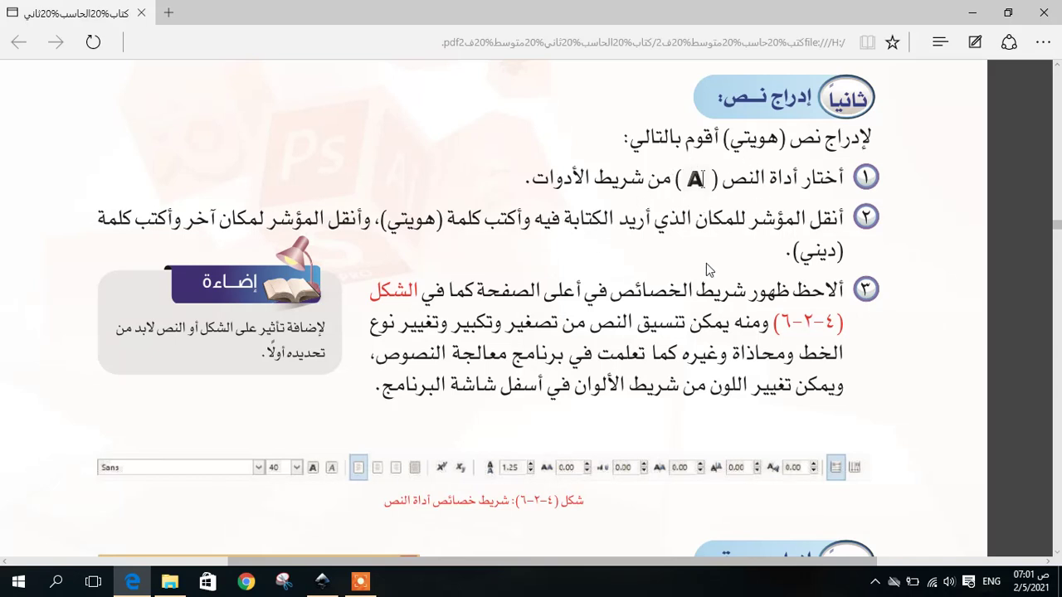
Switch to Inkscape and add the text "الصف الثاني المتوسط" in the empty canvas to the right of the page.
left_click(321, 580)
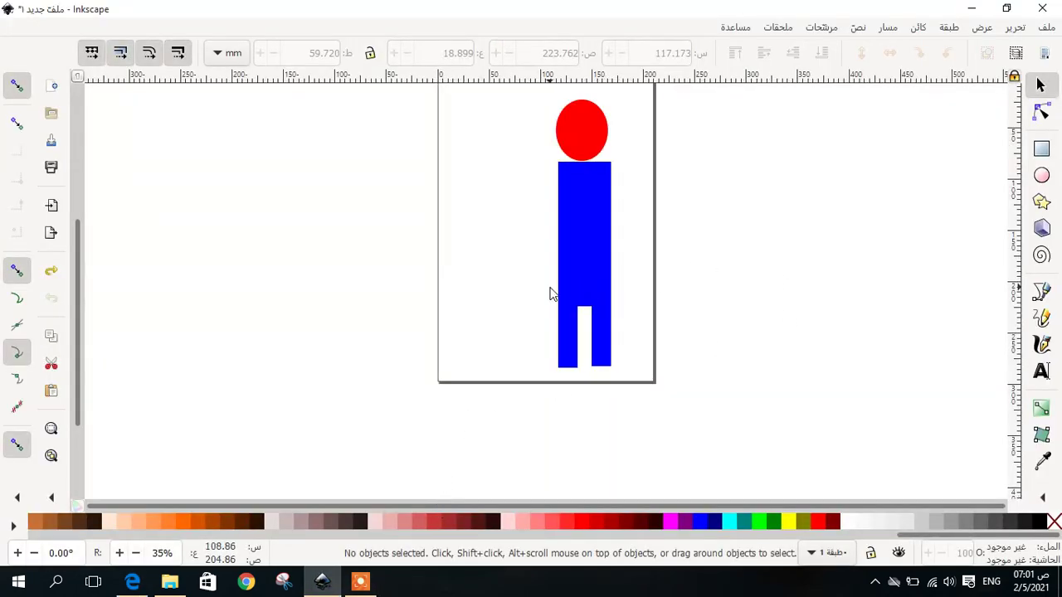
left_click(1042, 372)
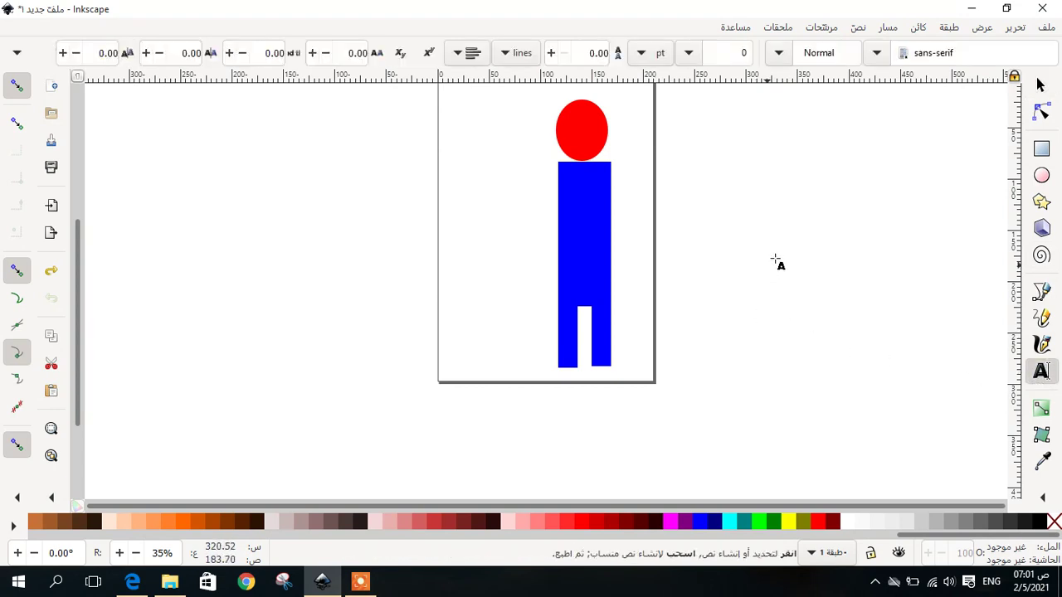
left_click(842, 258)
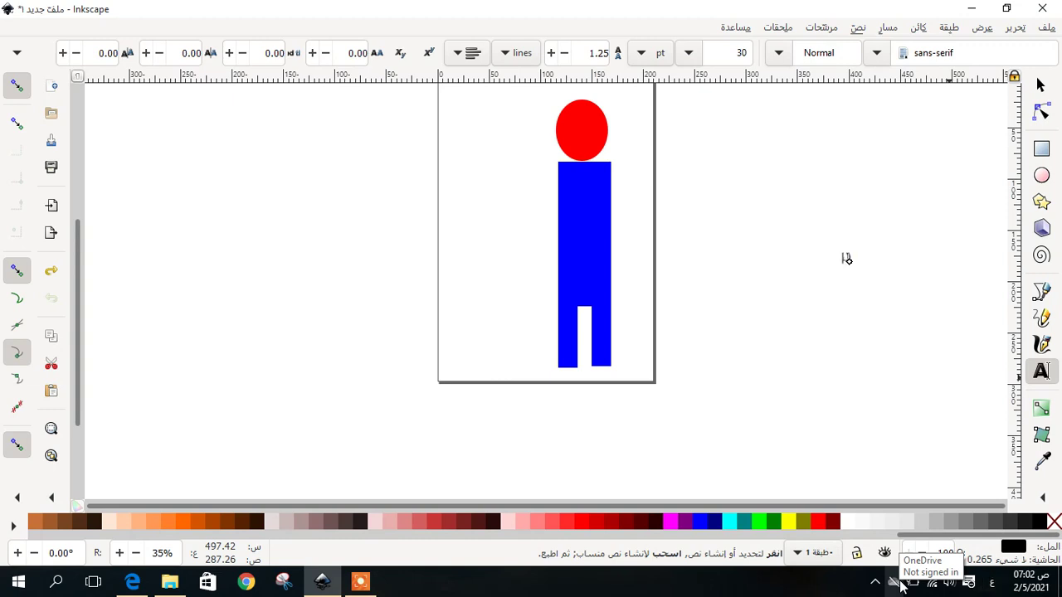
type("صف الثاني المتوسط")
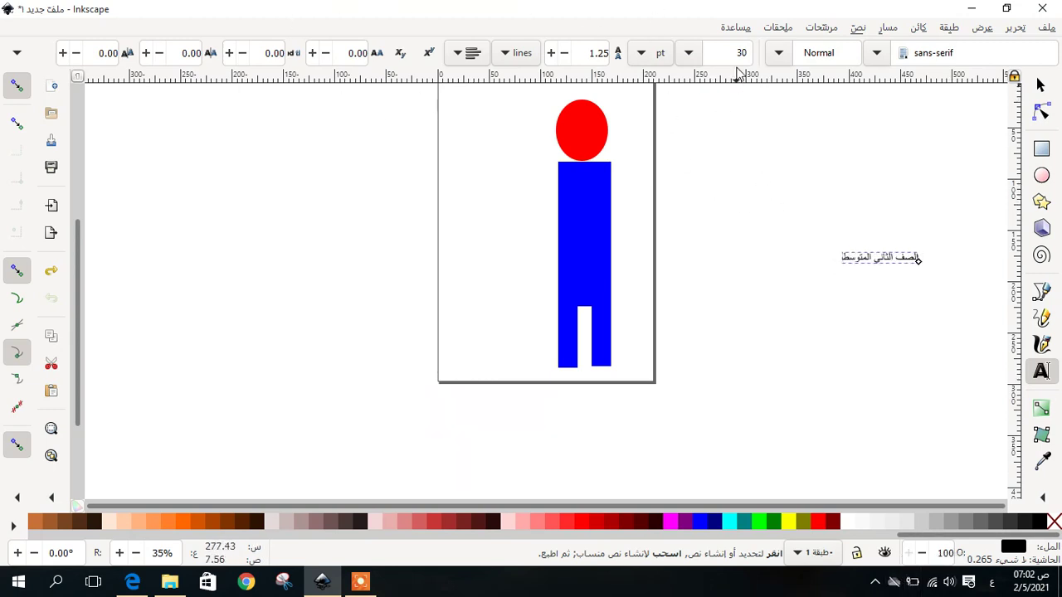
Format the whole "الصف الثاني المتوسط" text as Bold with a font size of 40 pt.
triple_click(853, 259)
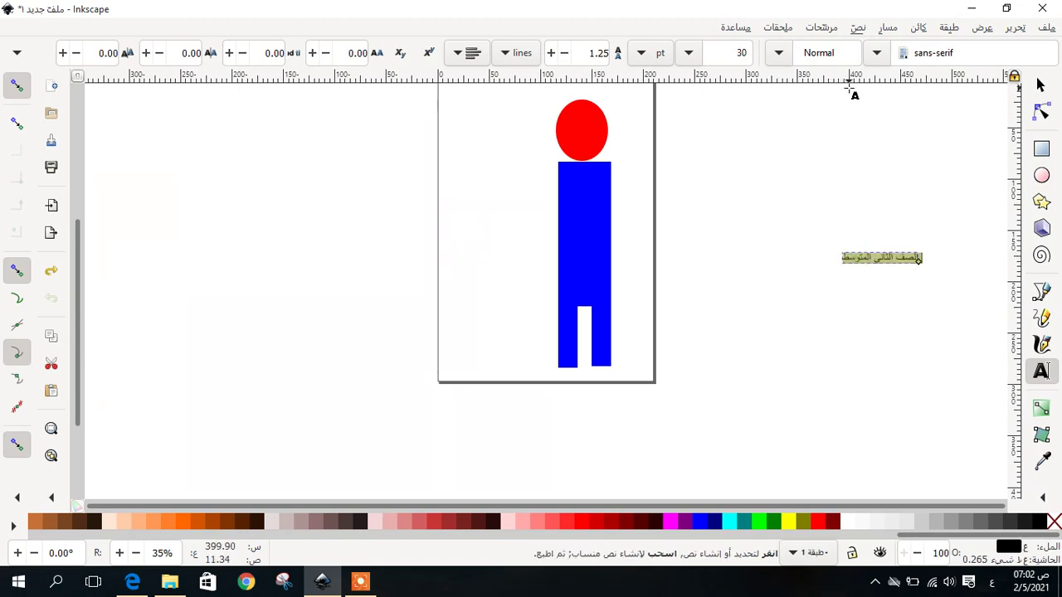
left_click(779, 53)
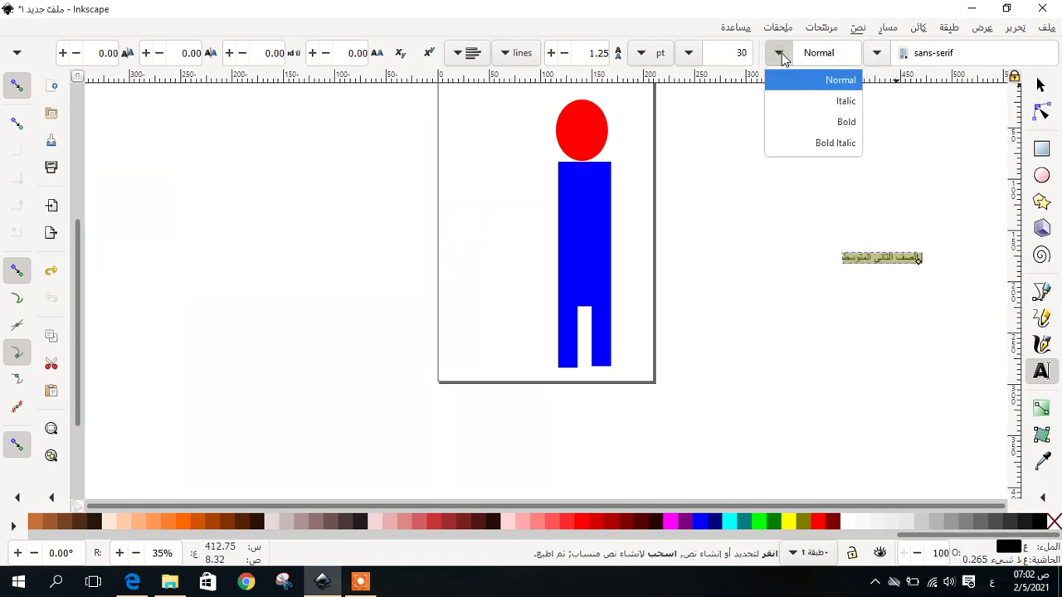
left_click(818, 121)
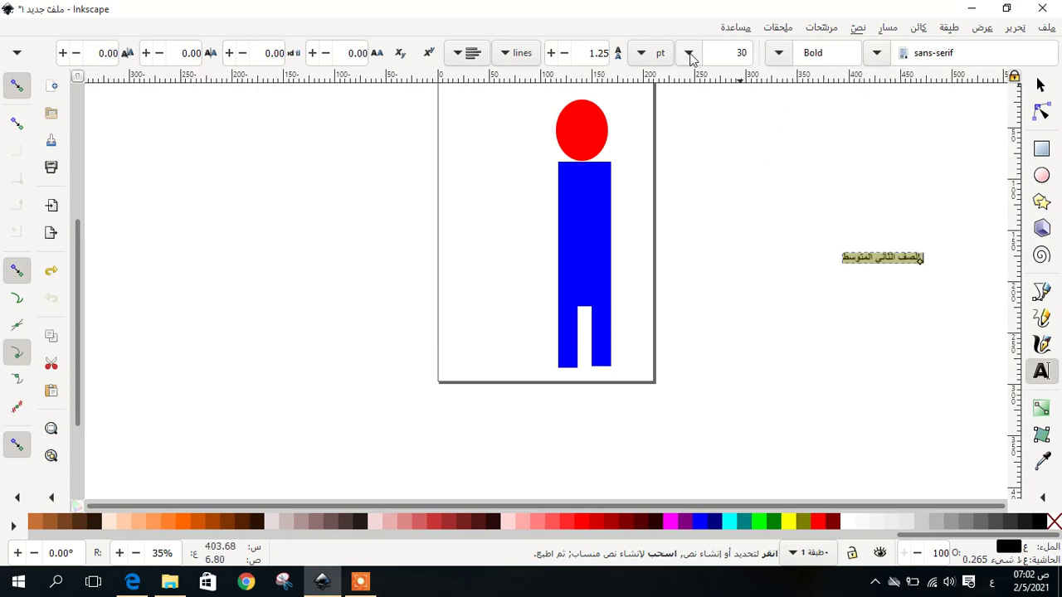
left_click(645, 56)
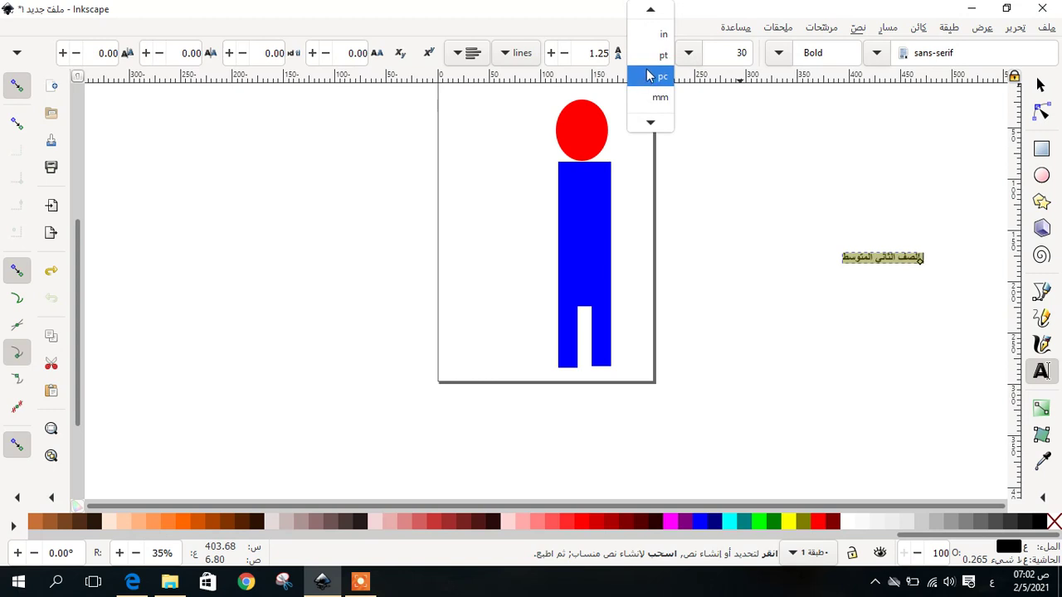
left_click(693, 55)
left_click(689, 53)
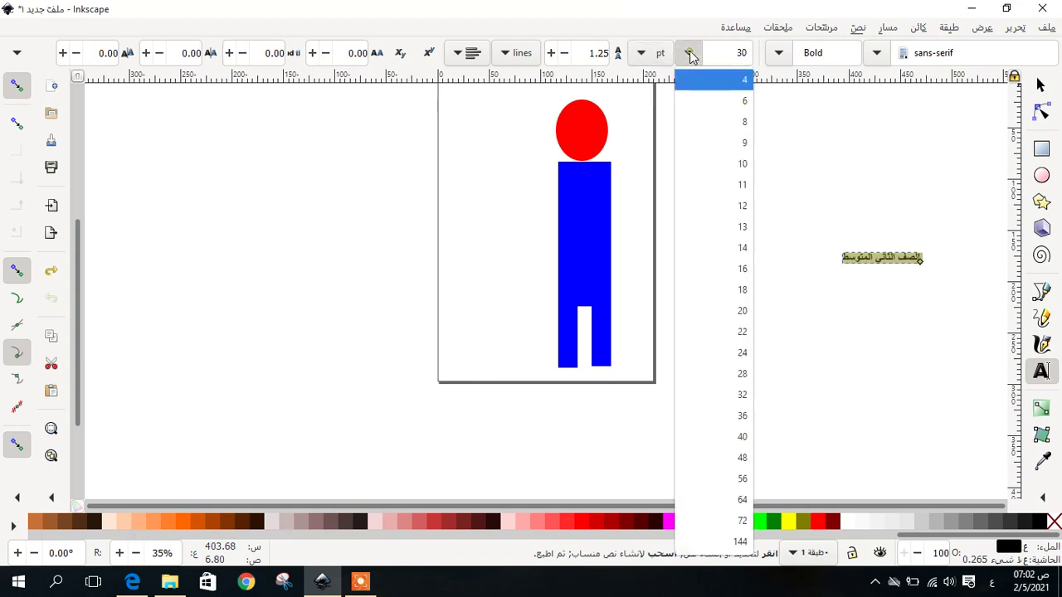
left_click(744, 443)
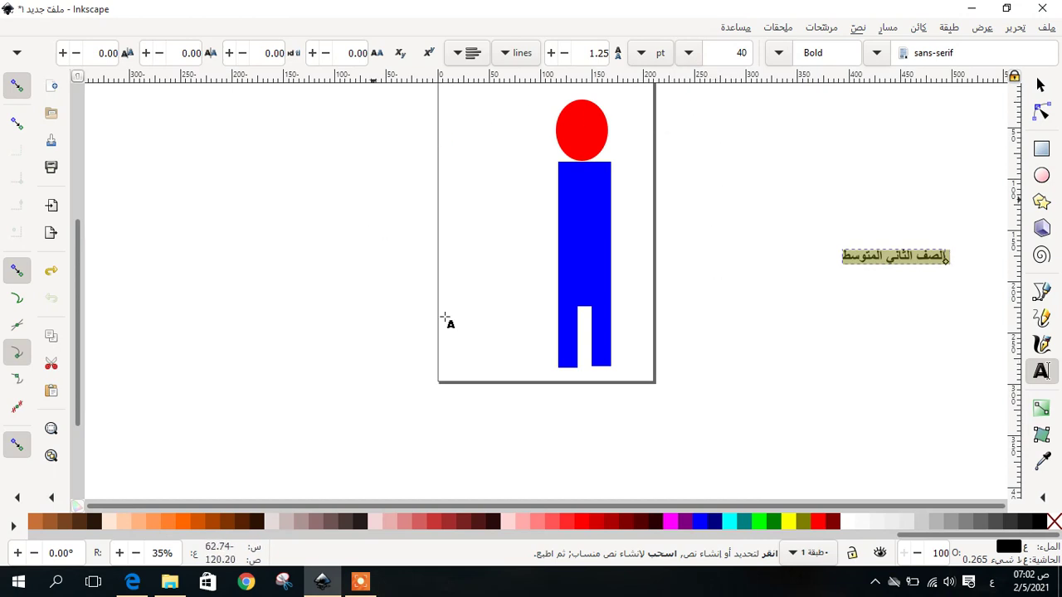
left_click(567, 303)
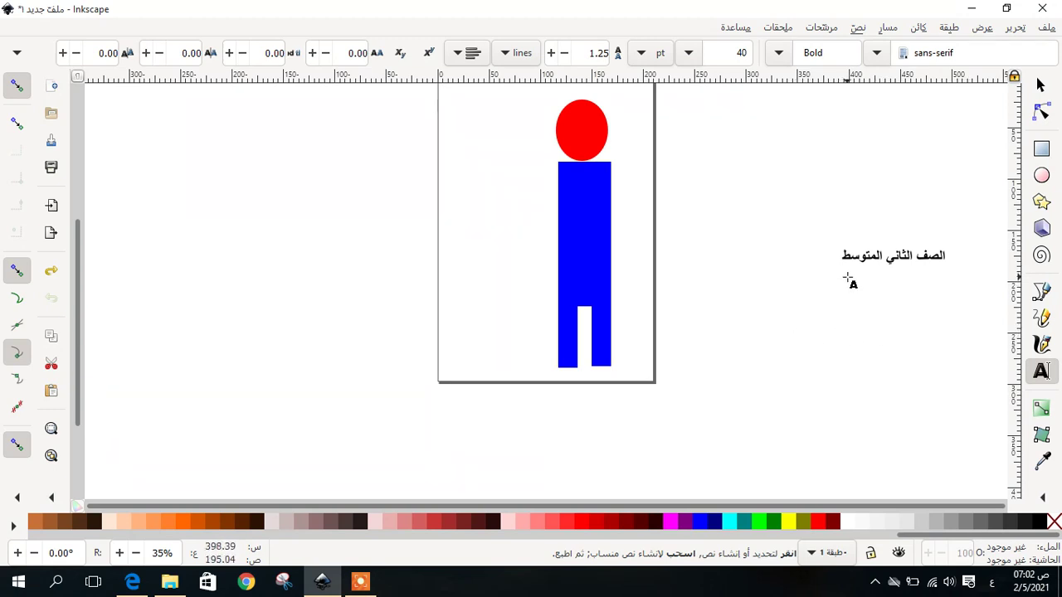
Add a second text, "شركة افاق التعليمية", in the empty canvas to the left of the page.
left_click(1042, 372)
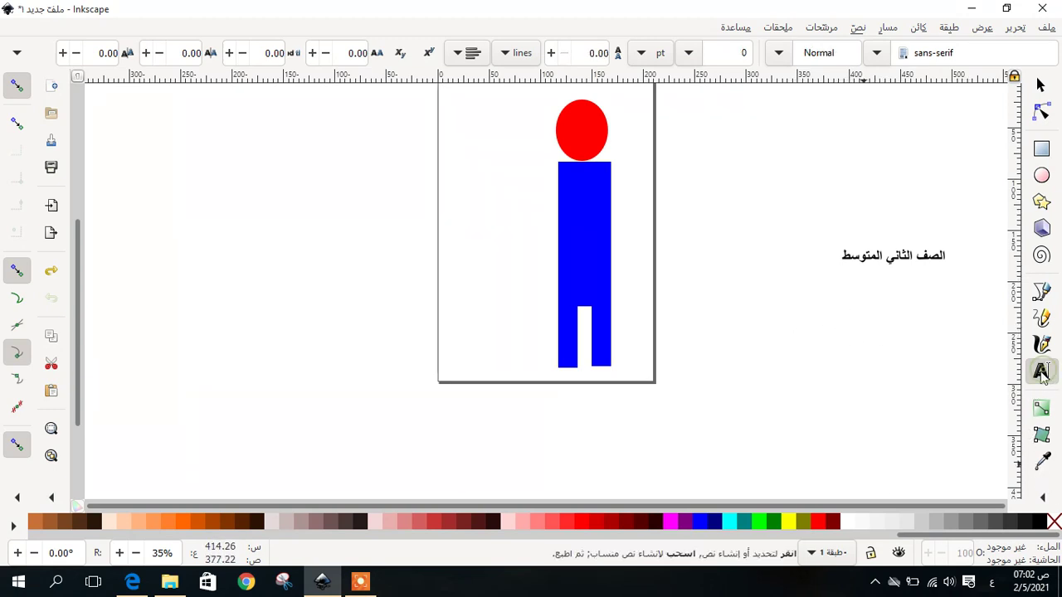
left_click(205, 246)
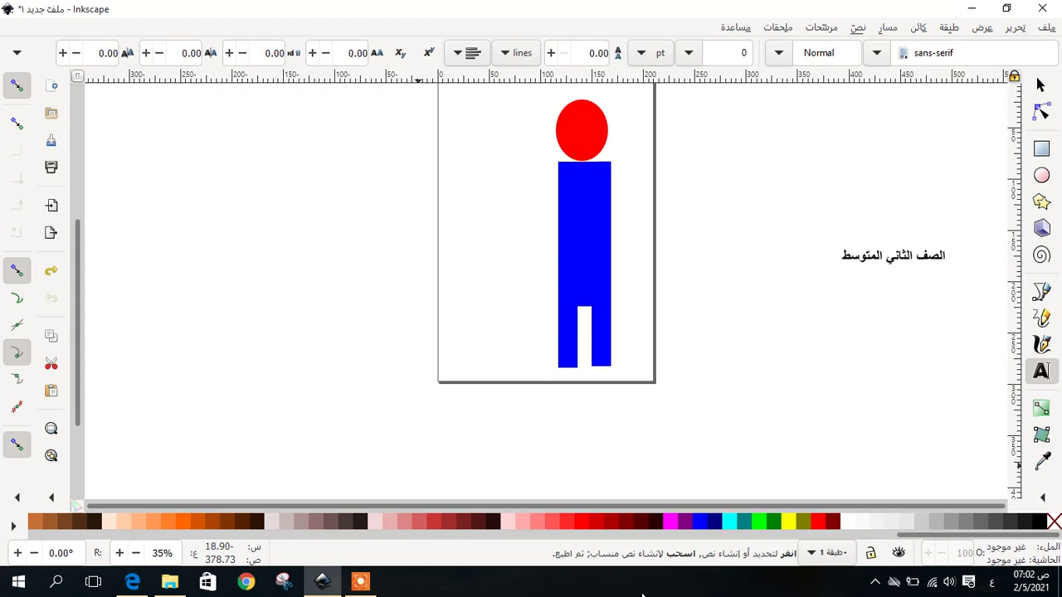
right_click(642, 594)
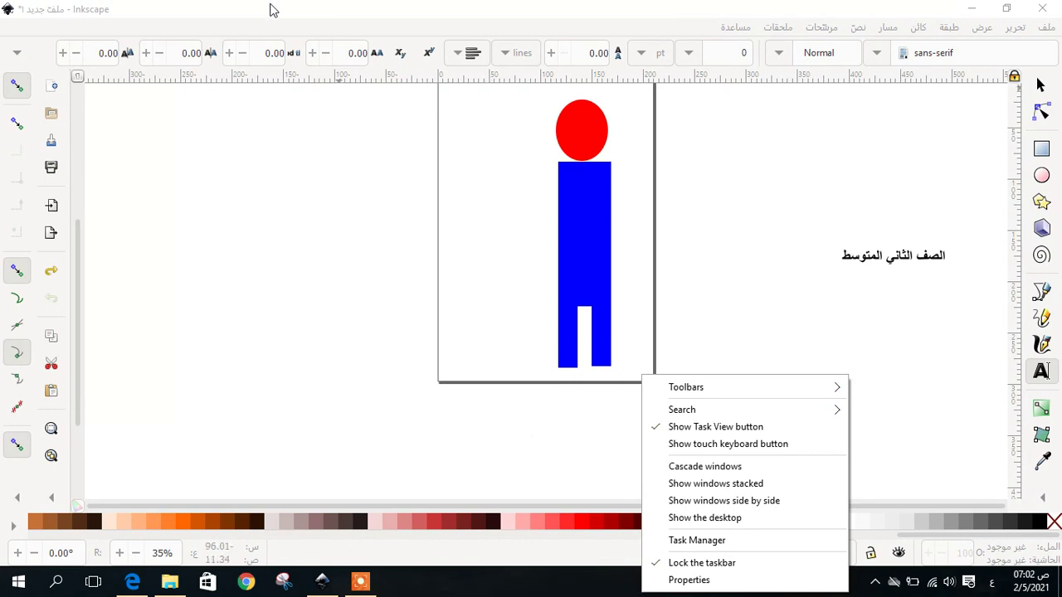
left_click(207, 242)
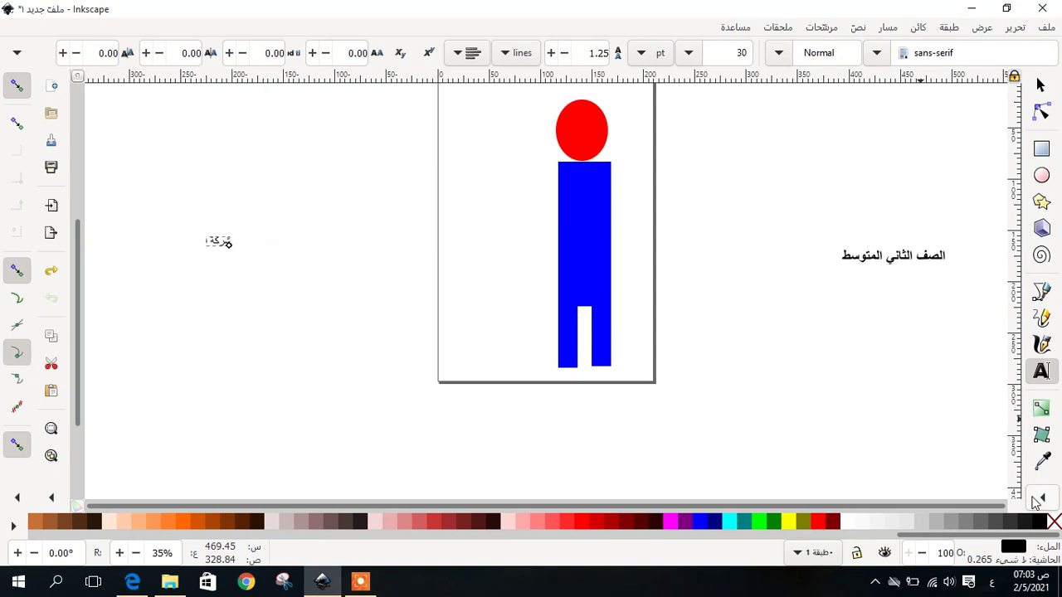
type("فاق الفعليمية")
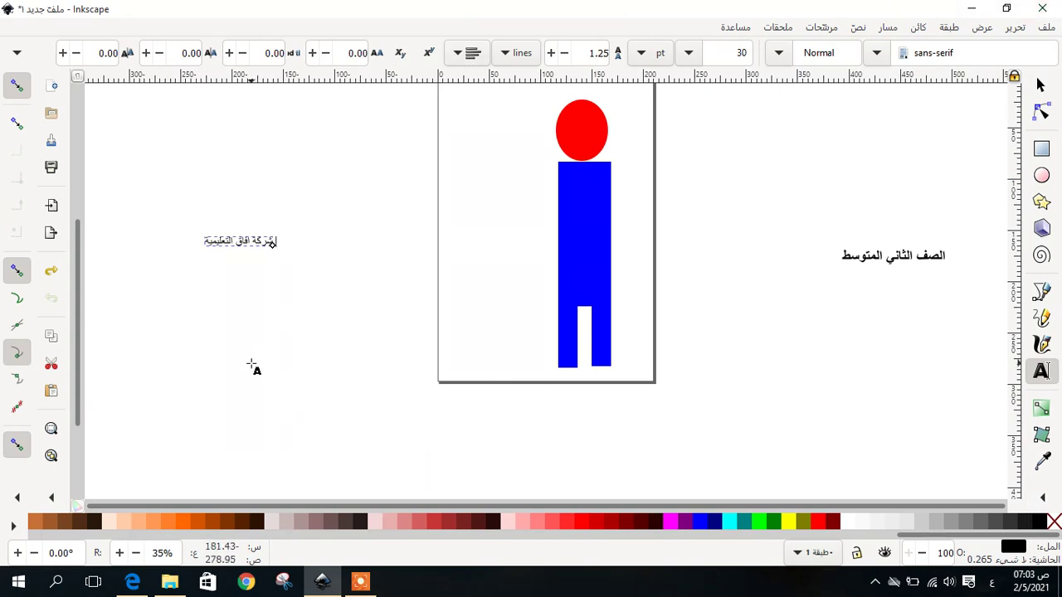
Set the font size of the whole "شركة افاق التعليمية" text to 72 pt.
triple_click(246, 240)
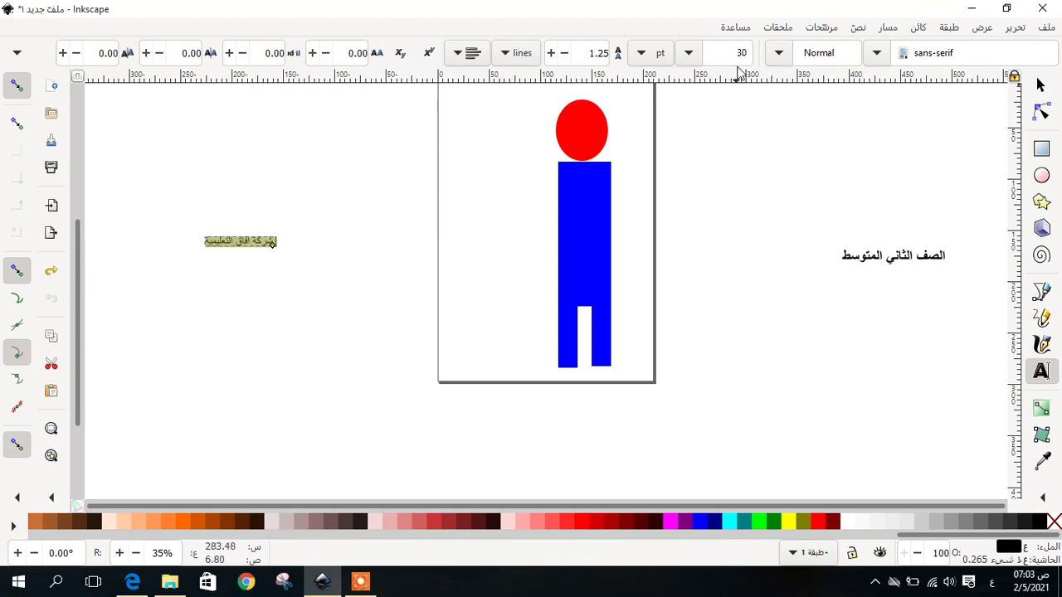
left_click(687, 53)
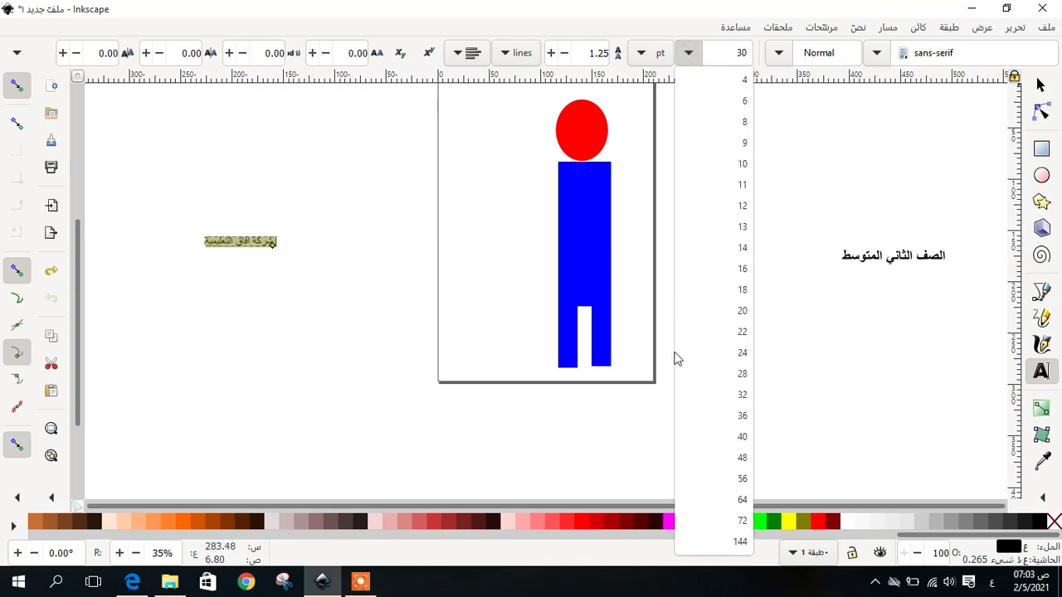
left_click(720, 521)
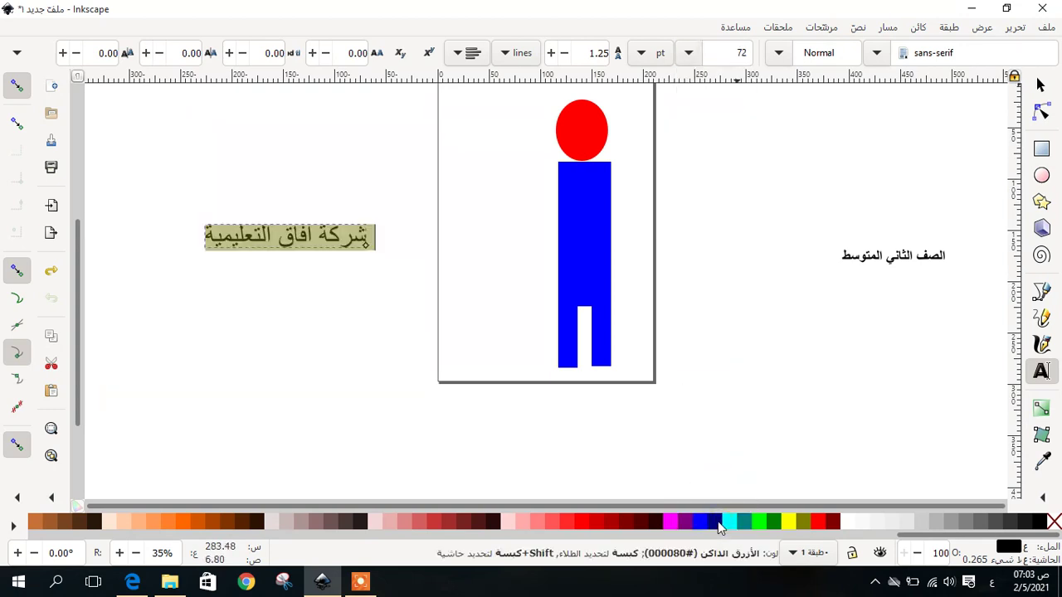
left_click(642, 54)
left_click(643, 55)
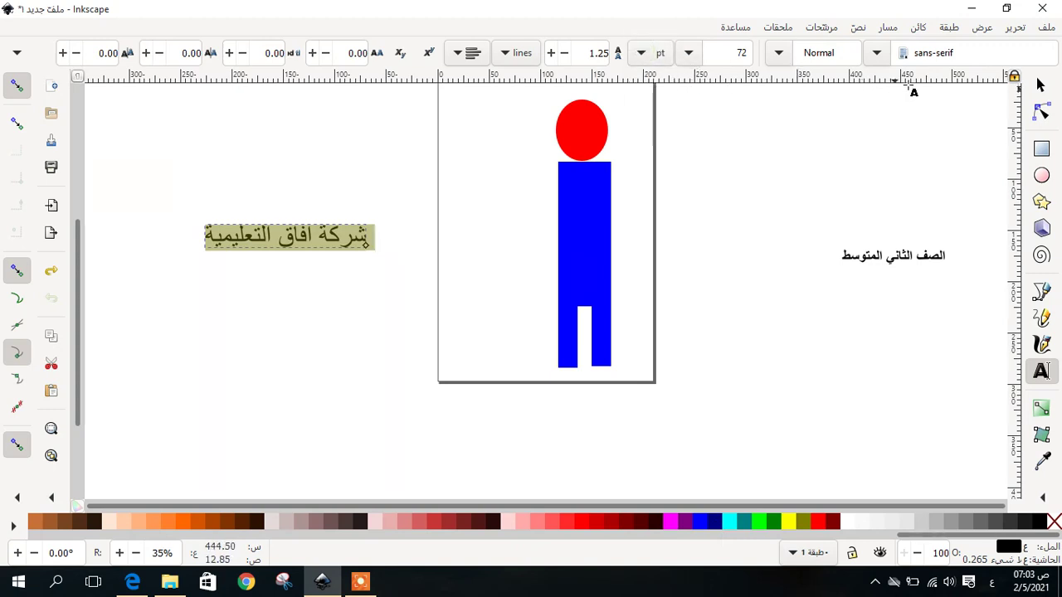
Try the Italic style on the "شركة افاق التعليمية" text and replace it with Bold.
left_click(778, 53)
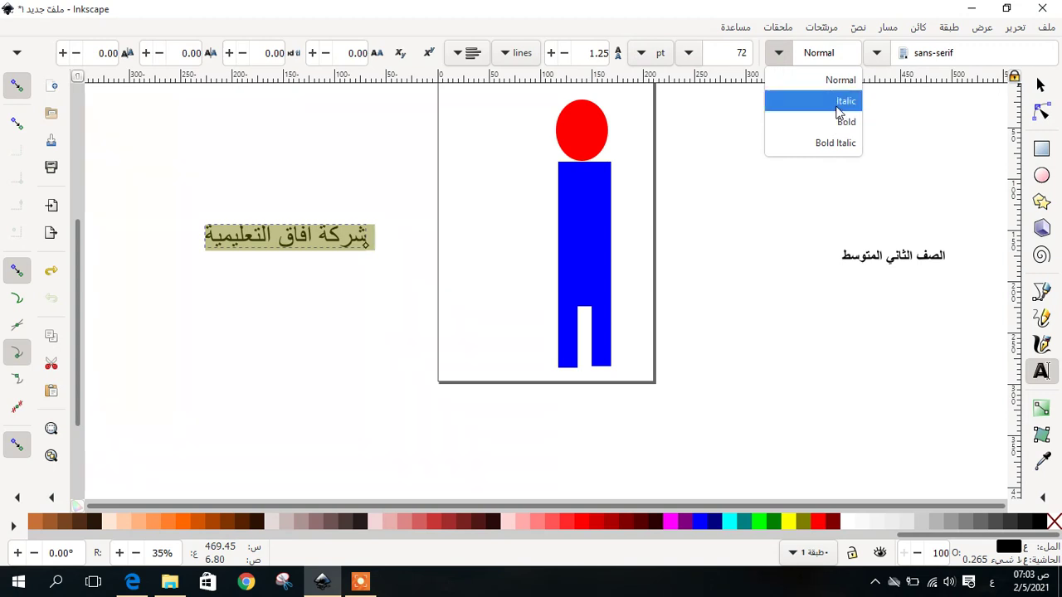
left_click(836, 102)
left_click(779, 54)
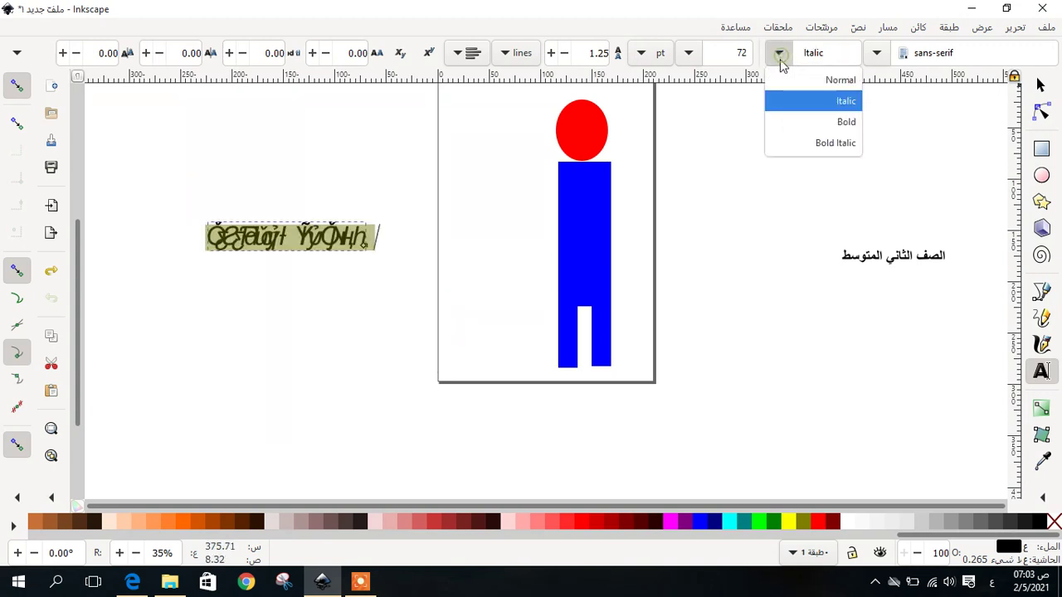
left_click(830, 119)
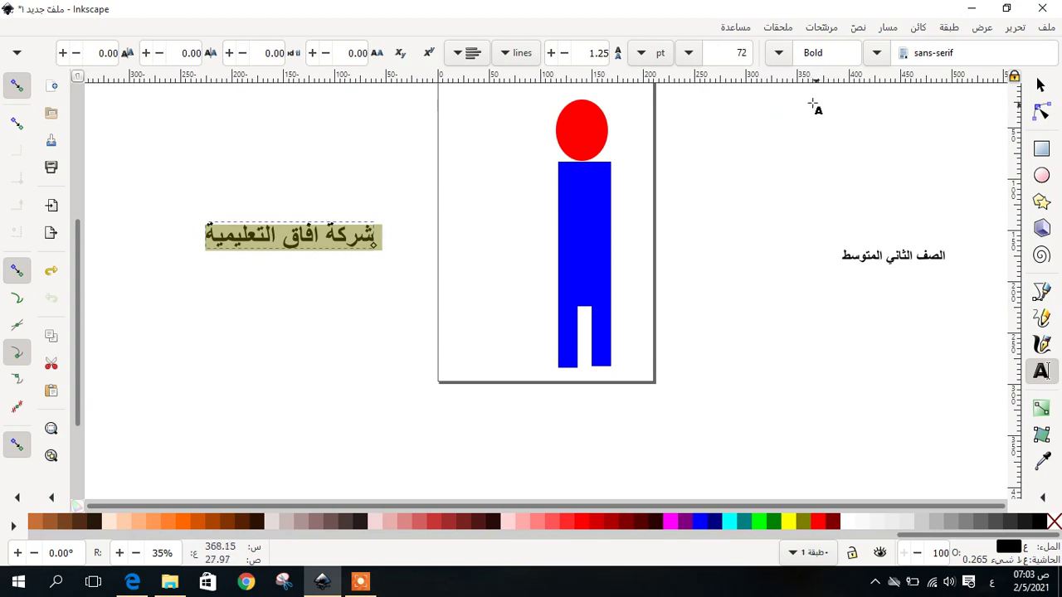
left_click(267, 311)
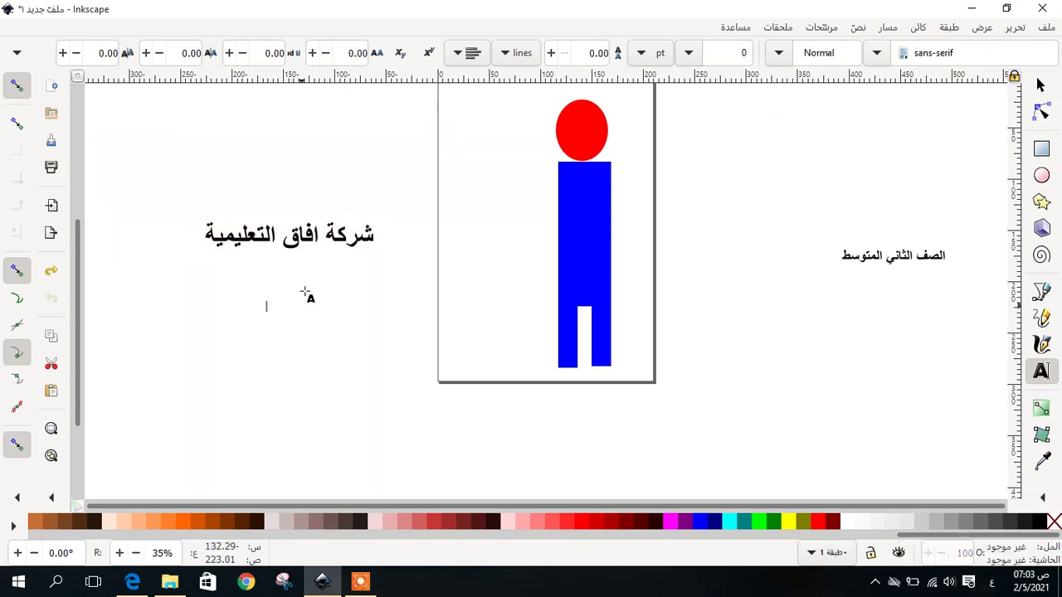
Move the "شركة افاق التعليمية" text up and slightly left, about level with the red head.
left_click(297, 245)
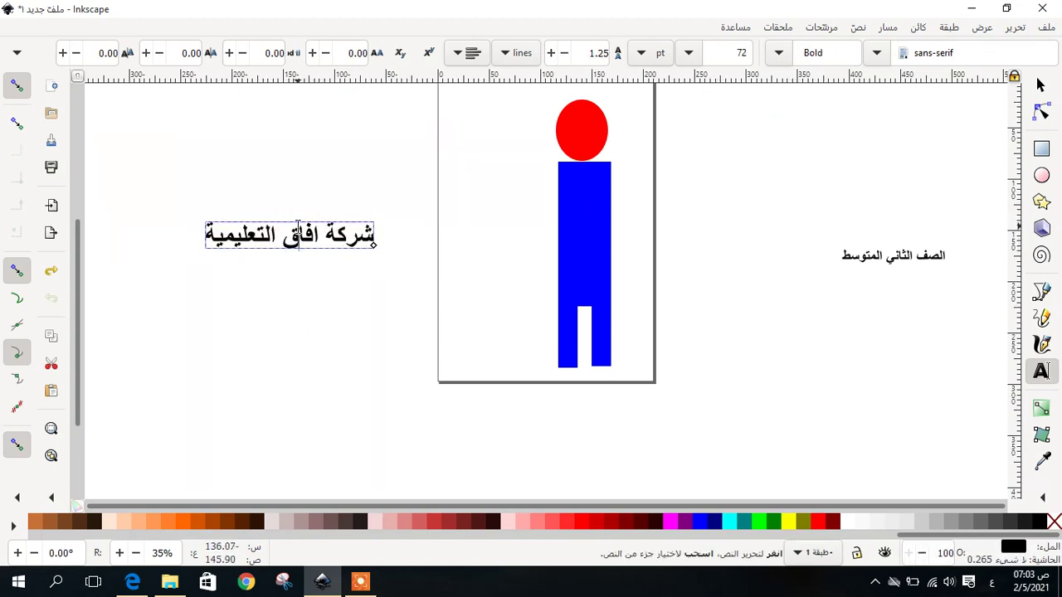
left_click(1040, 85)
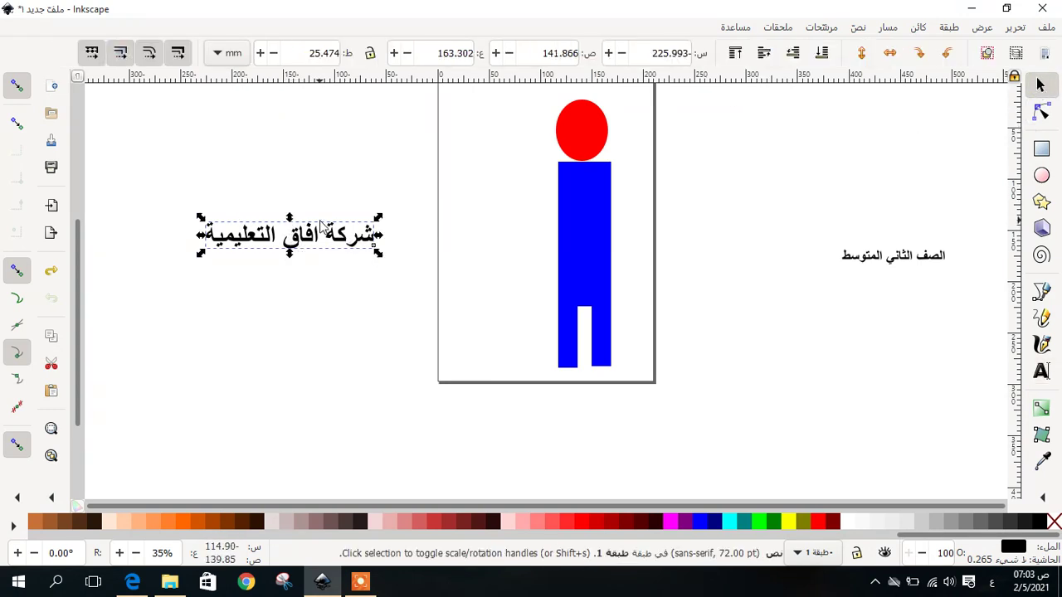
left_click_drag(326, 244, 296, 139)
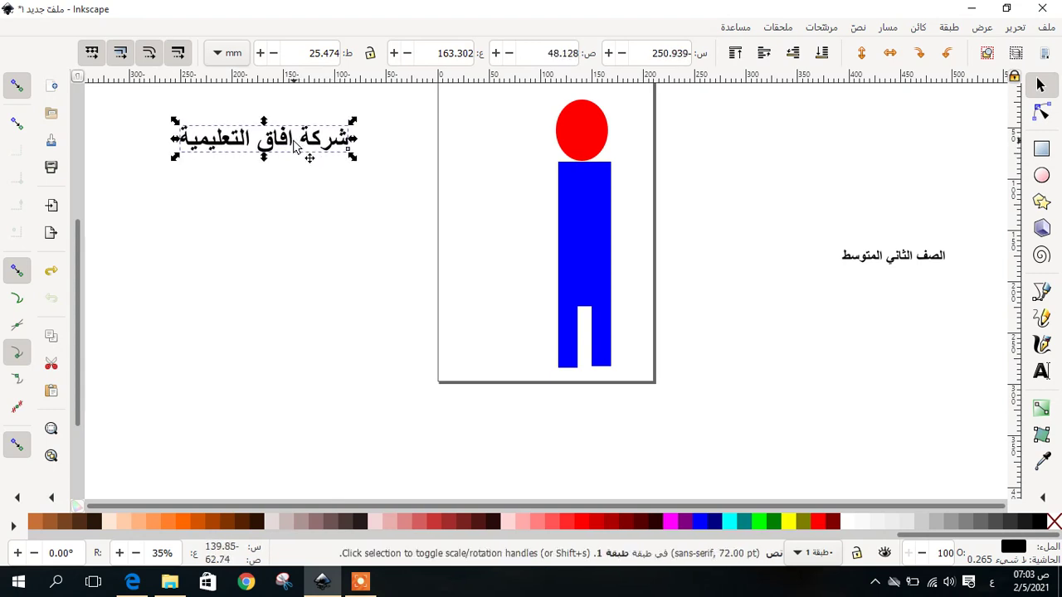
Move the "الصف الثاني المتوسط" text across to the left of the page, centred below "شركة افاق التعليمية".
left_click(900, 262)
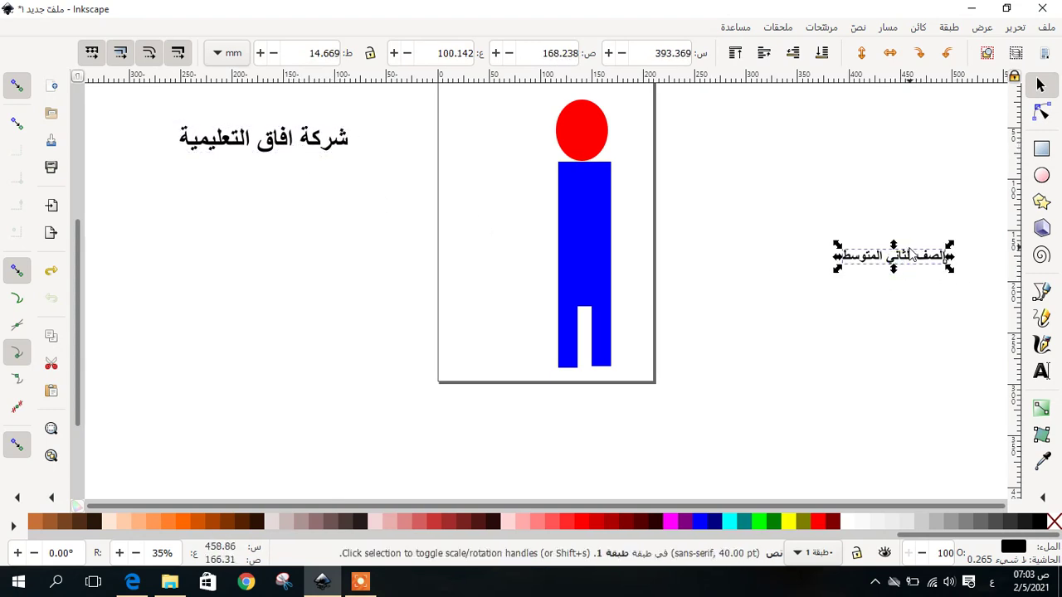
left_click_drag(890, 249, 277, 215)
left_click(312, 291)
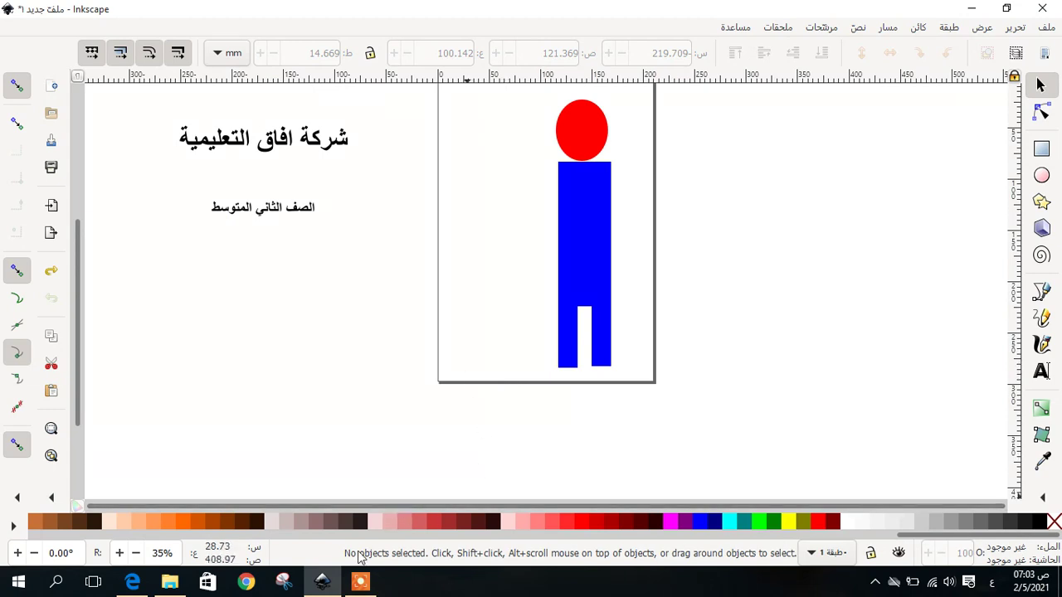
Switch to the textbook PDF in Edge and read the third section's instructions for importing and embedding an image.
left_click(359, 583)
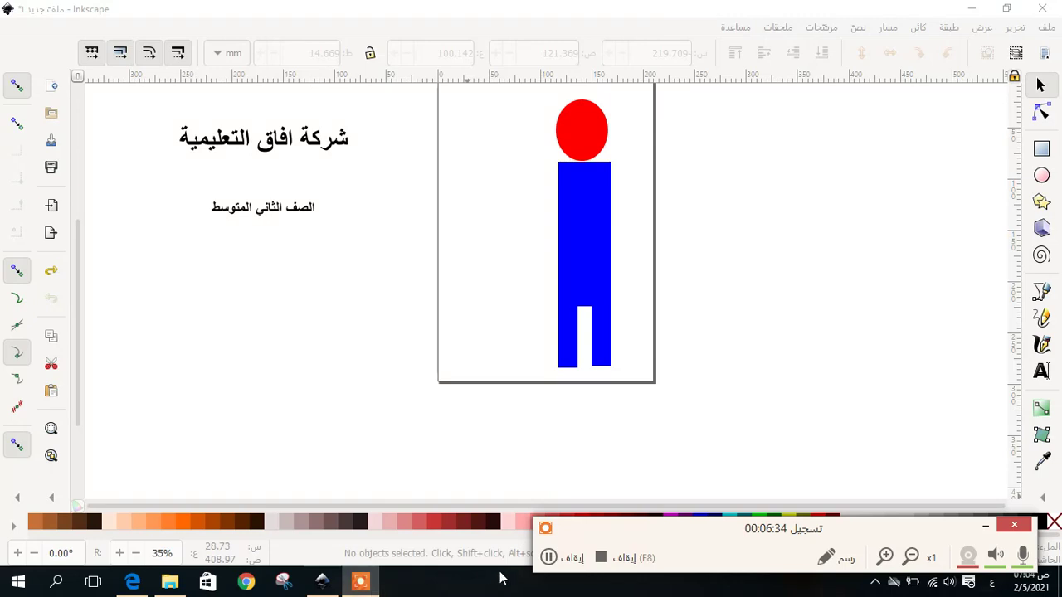
left_click(984, 526)
left_click(131, 582)
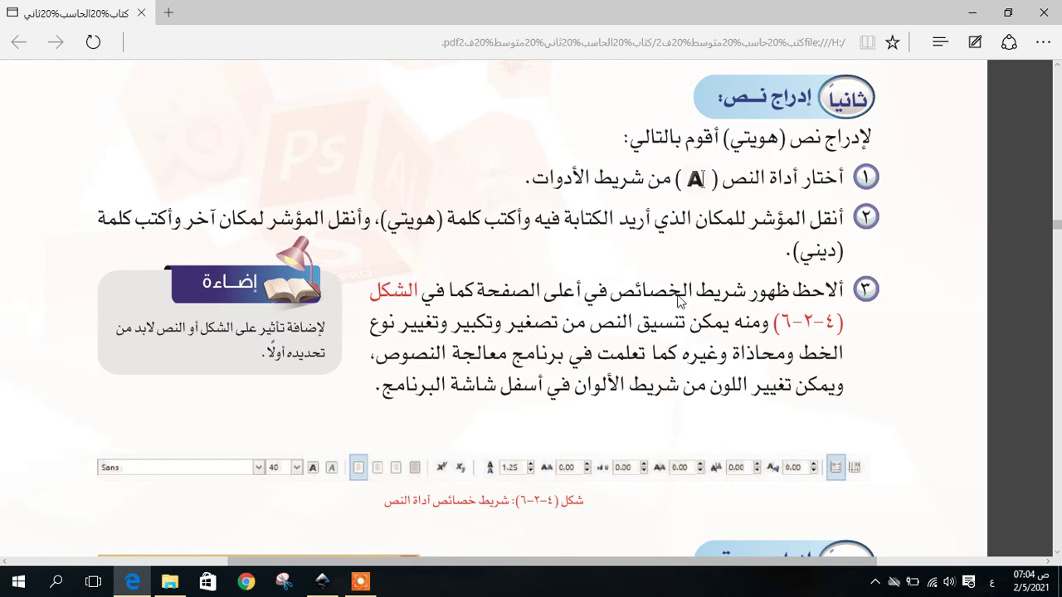
scroll(679, 300, "down", 5)
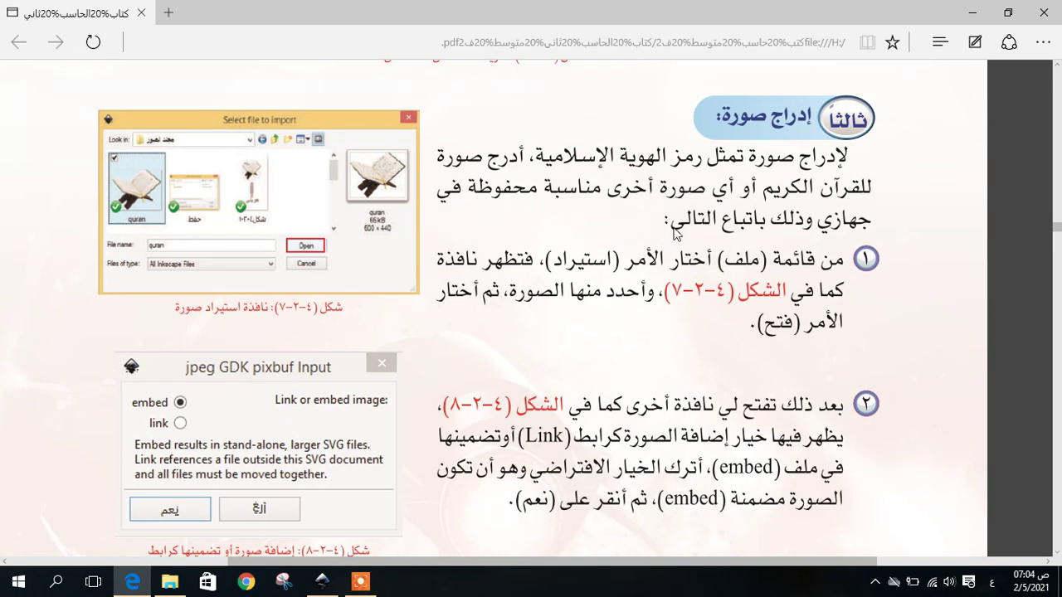
scroll(744, 241, "down", 1)
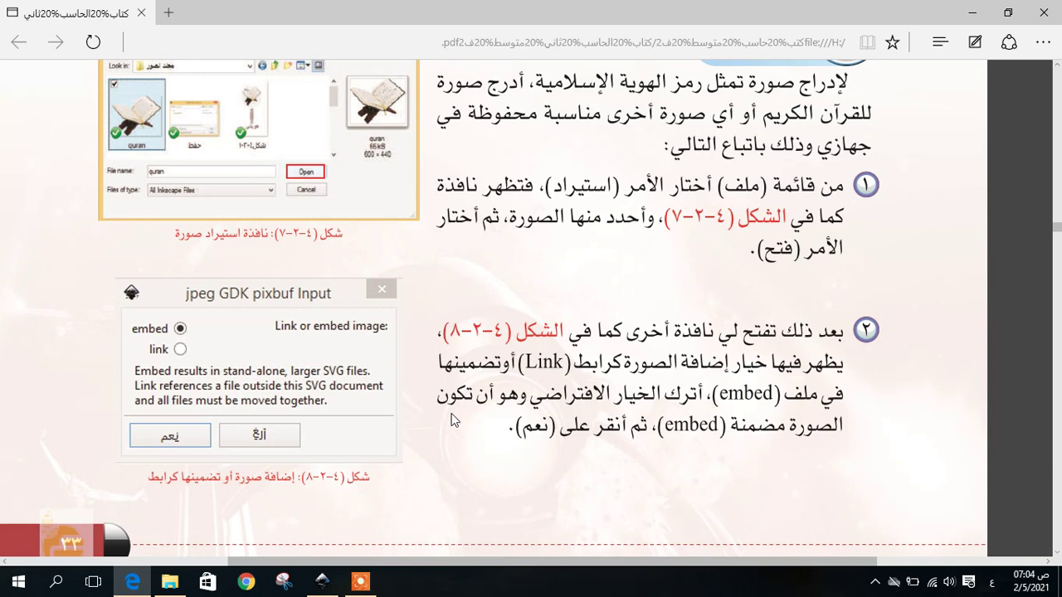
Return to Inkscape and start importing a file into the drawing.
left_click(321, 580)
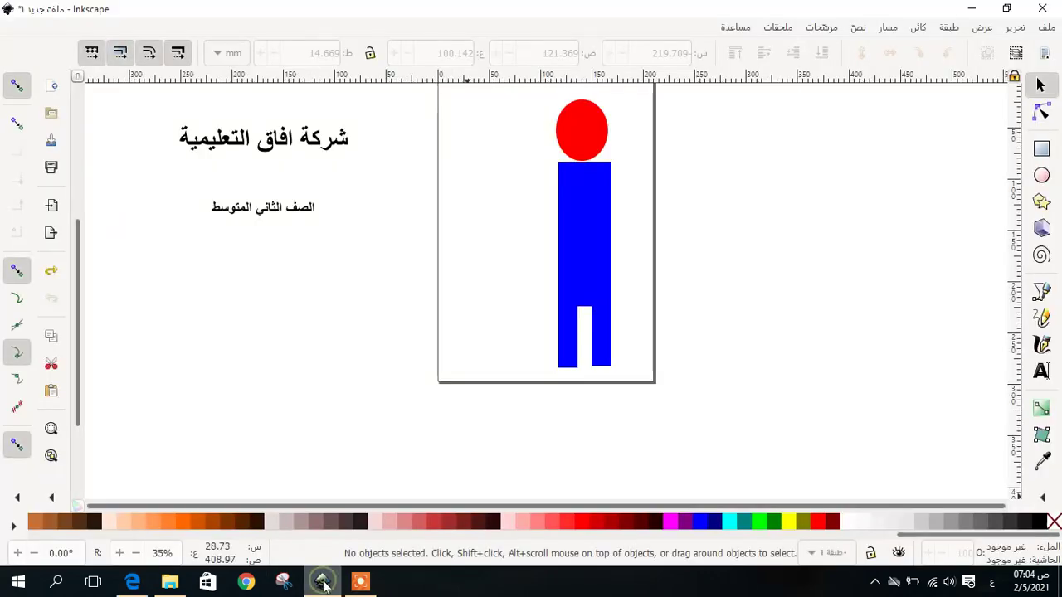
left_click(1046, 30)
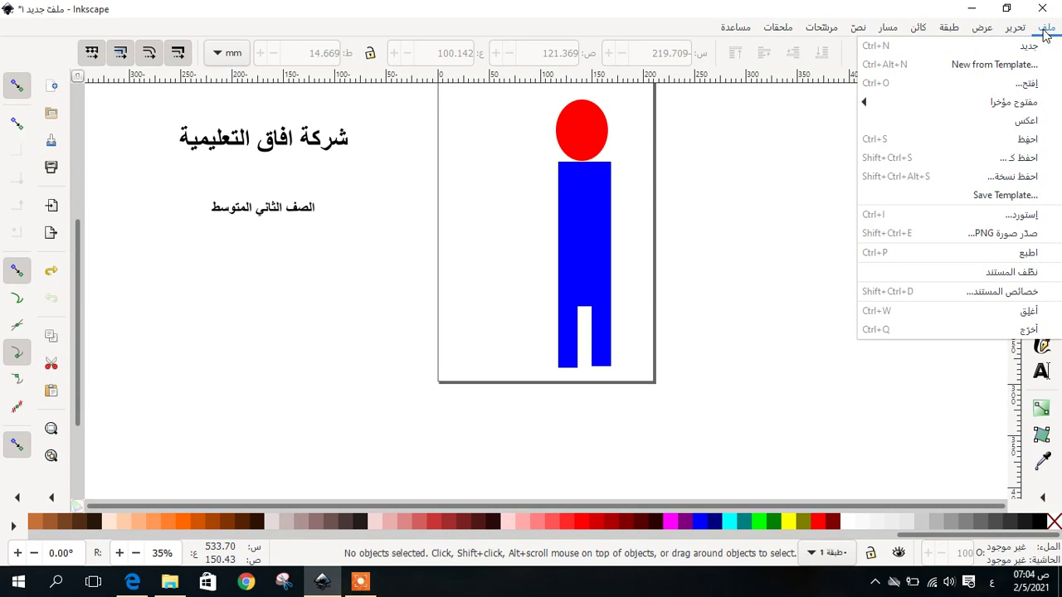
left_click(1025, 217)
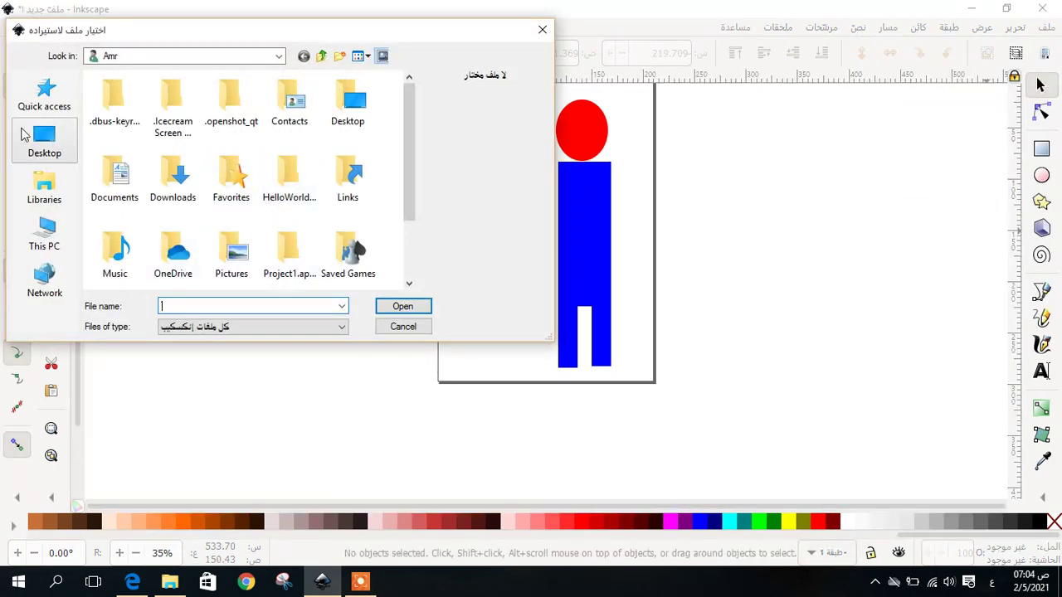
Browse the Desktop and the Pictures library, including its BlueStacks folder, for an image to import.
left_click(48, 151)
scroll(222, 232, "down", 2)
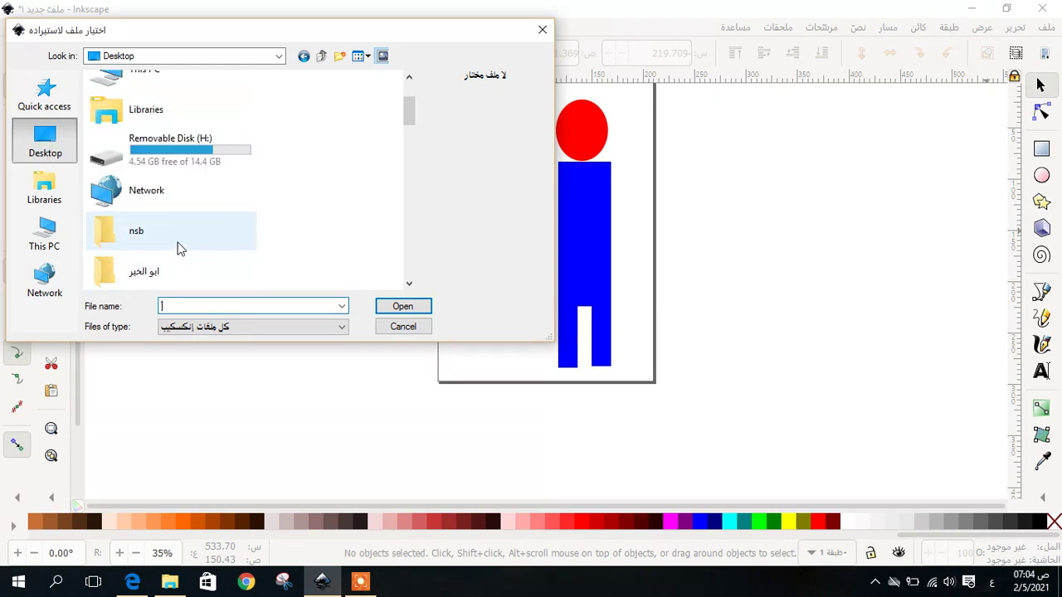
scroll(176, 249, "up", 1)
scroll(178, 241, "down", 5)
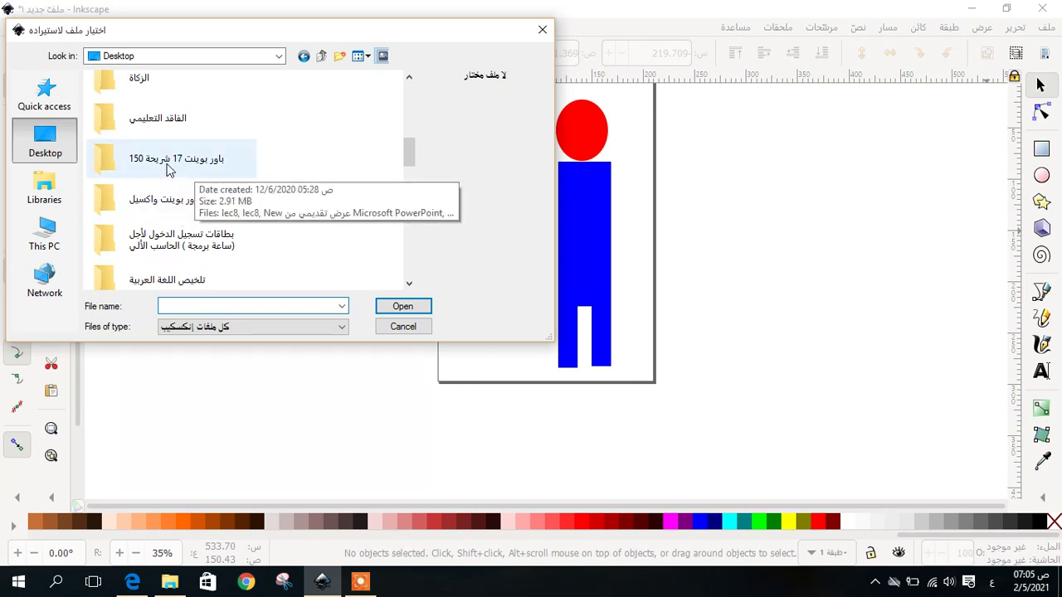
left_click(58, 198)
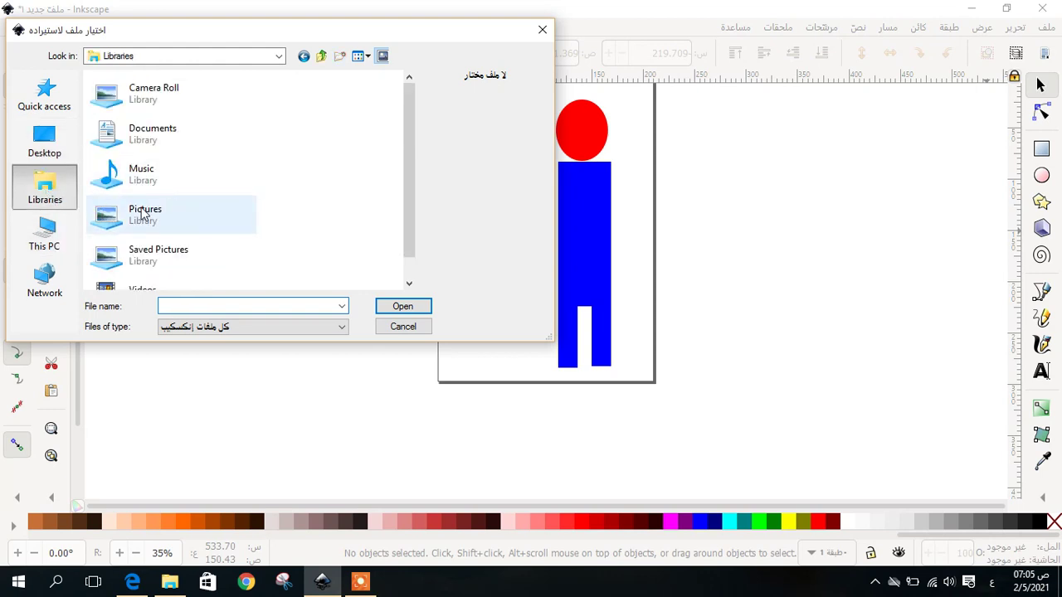
double_click(143, 214)
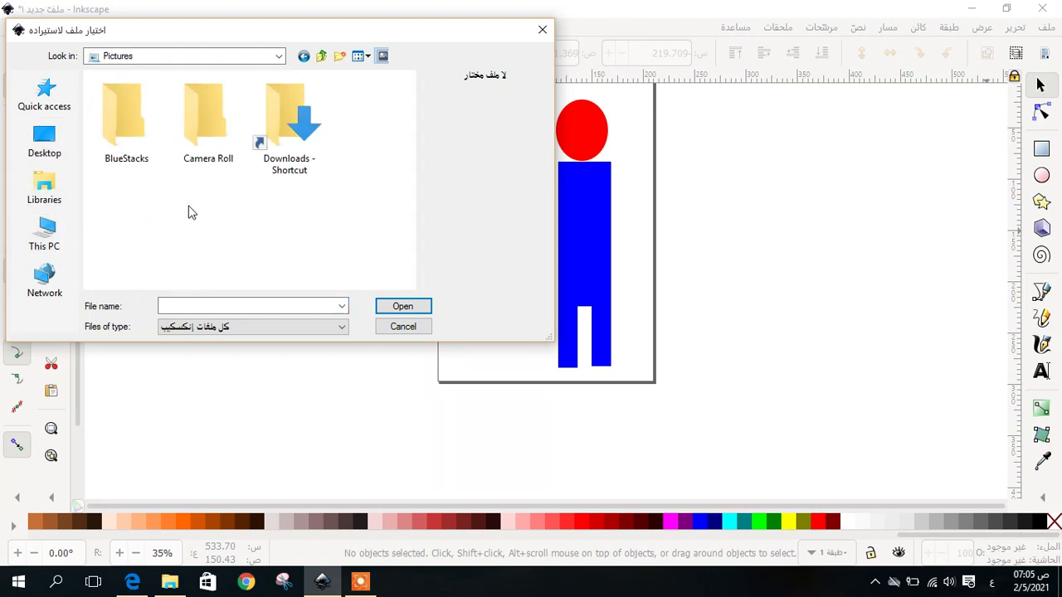
double_click(131, 131)
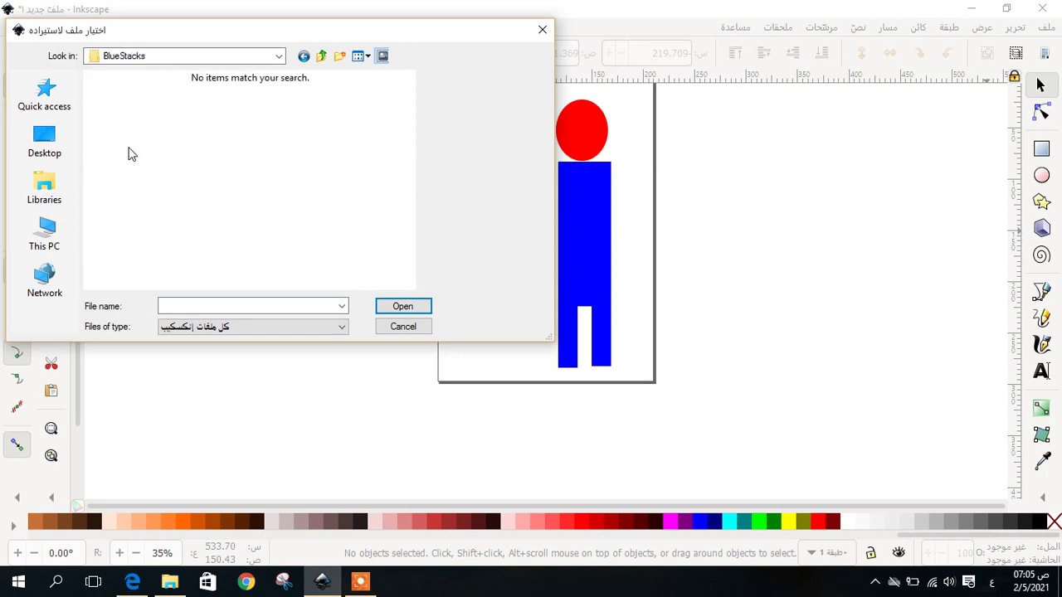
Import the JPG "الاولى تعديل" from the Desktop's mind-maps folder as an embedded image and place it right of the page, beside the figure's upper body.
left_click(66, 158)
scroll(184, 217, "down", 3)
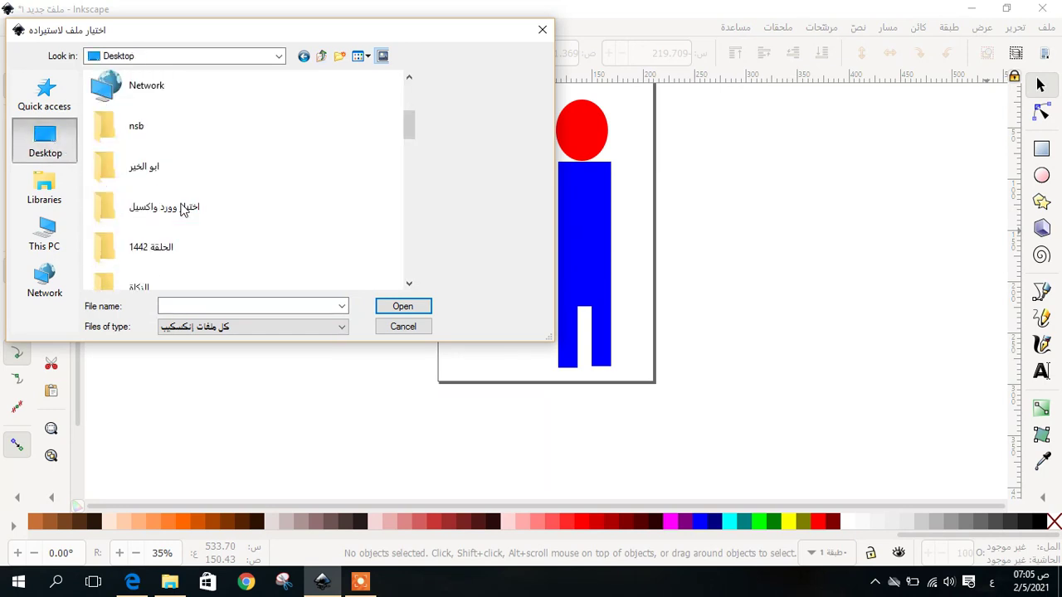
scroll(184, 211, "down", 3)
scroll(258, 201, "down", 2)
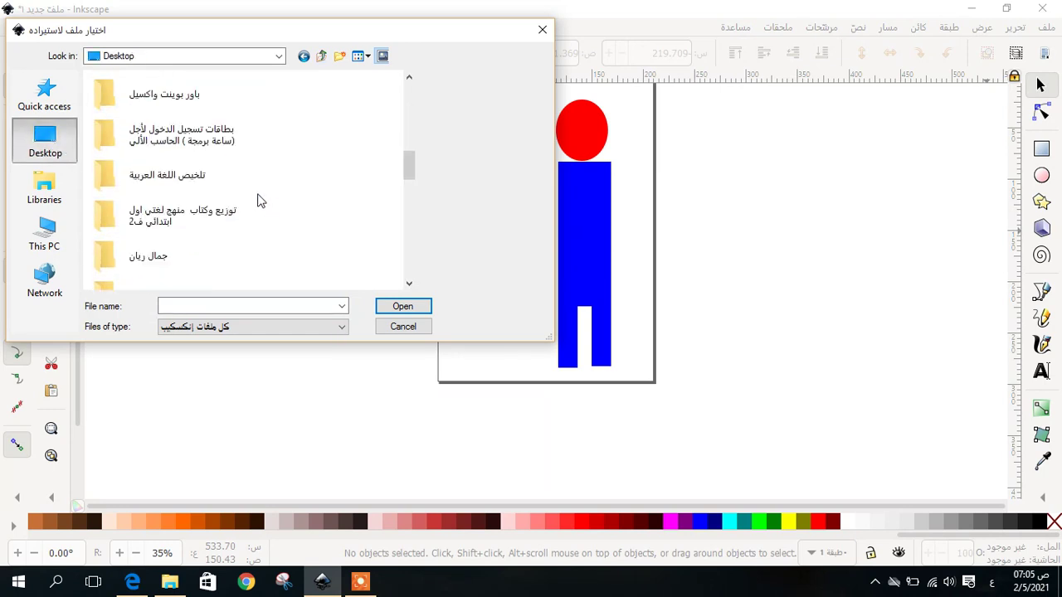
scroll(256, 199, "down", 2)
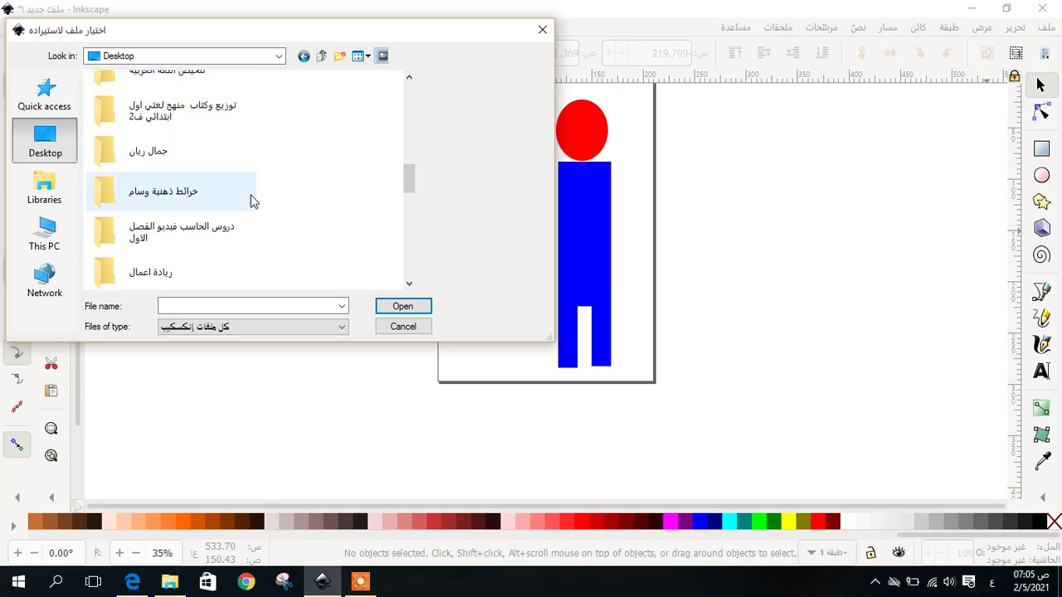
double_click(184, 193)
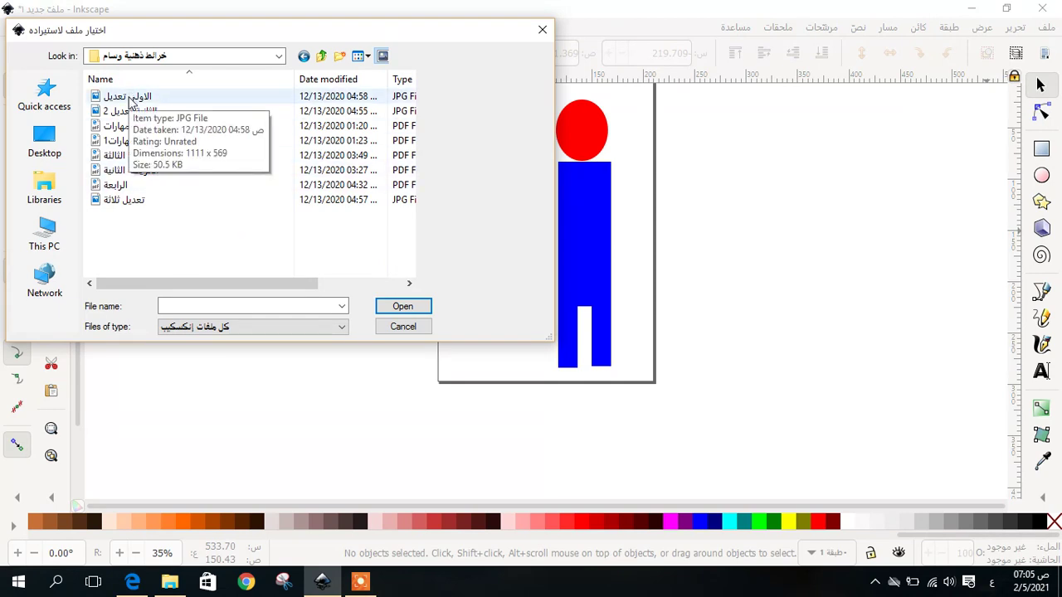
double_click(130, 98)
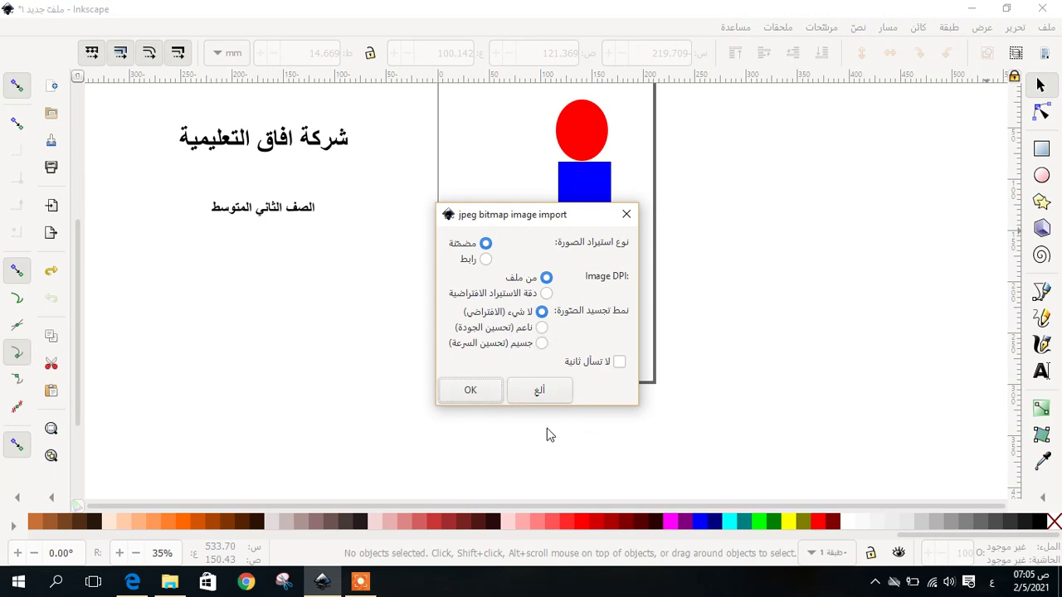
left_click(472, 392)
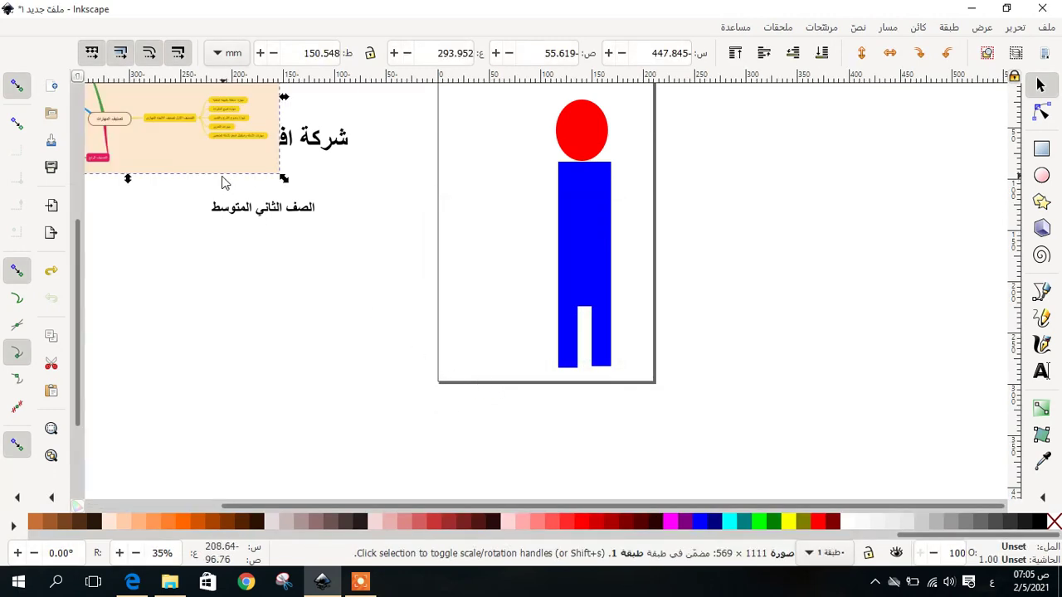
left_click_drag(163, 135, 862, 222)
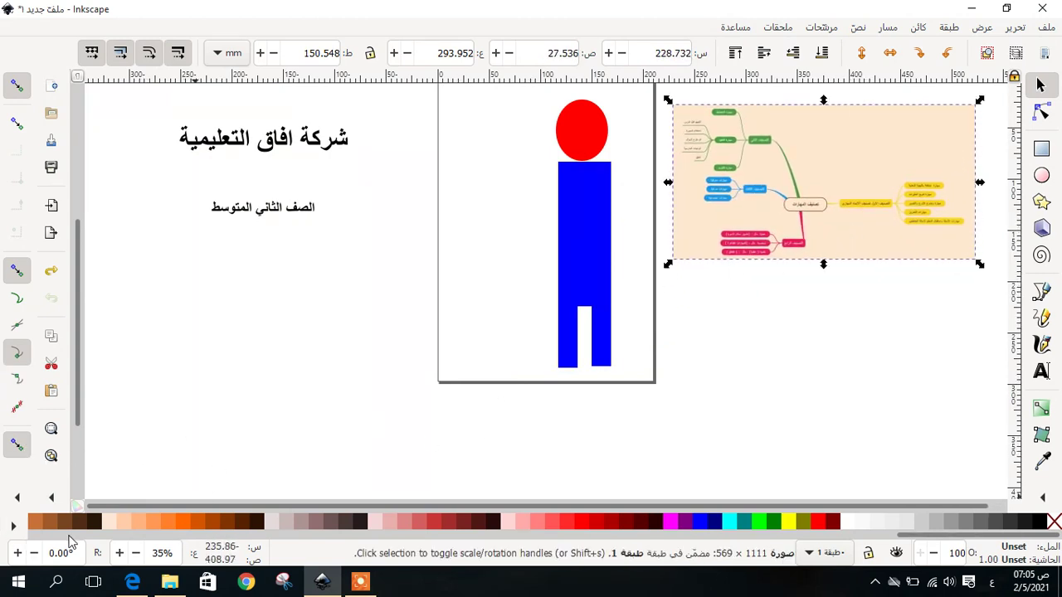
left_click(739, 304)
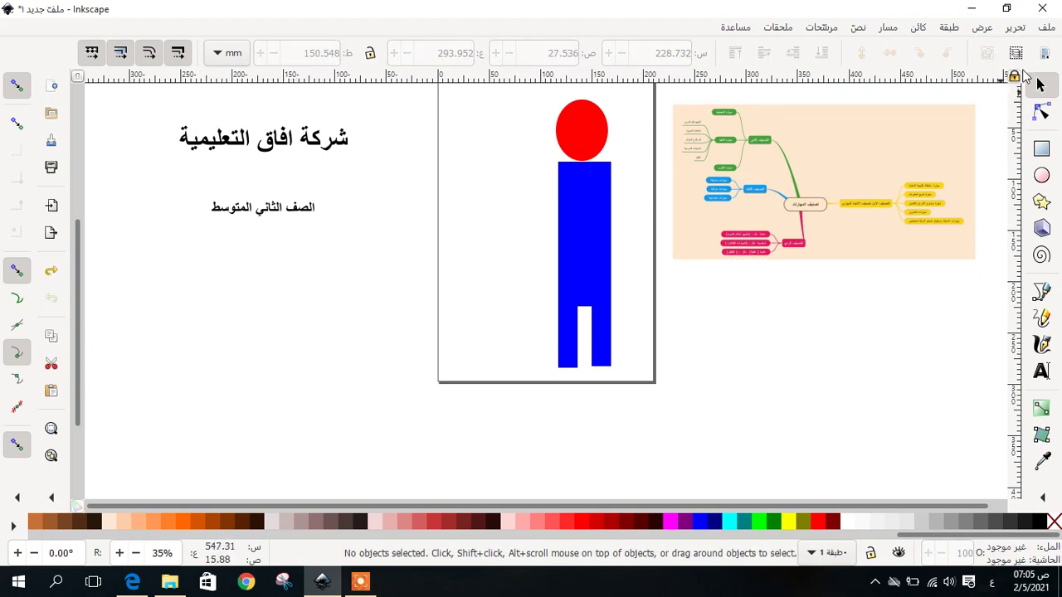
Start another image import and open the "صور لعرض" folder on the Desktop.
left_click(1046, 27)
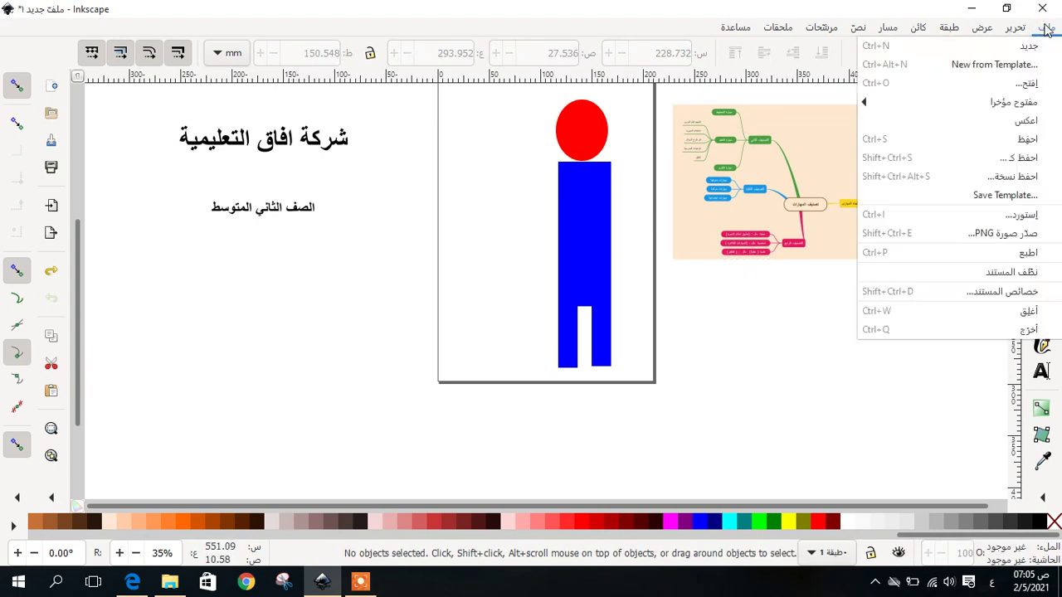
left_click(1027, 218)
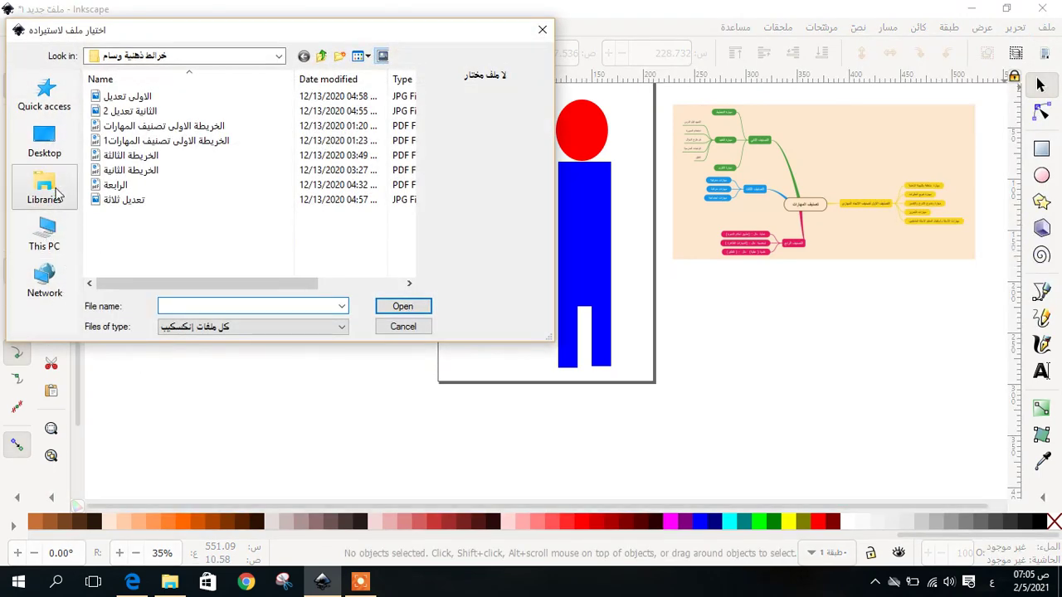
left_click(37, 244)
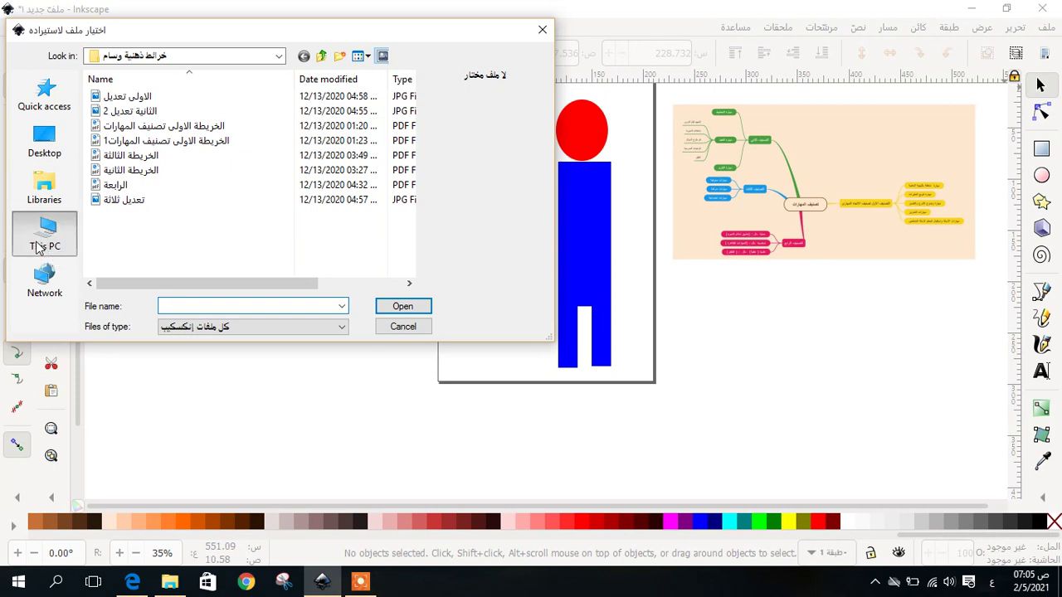
scroll(166, 208, "down", 5)
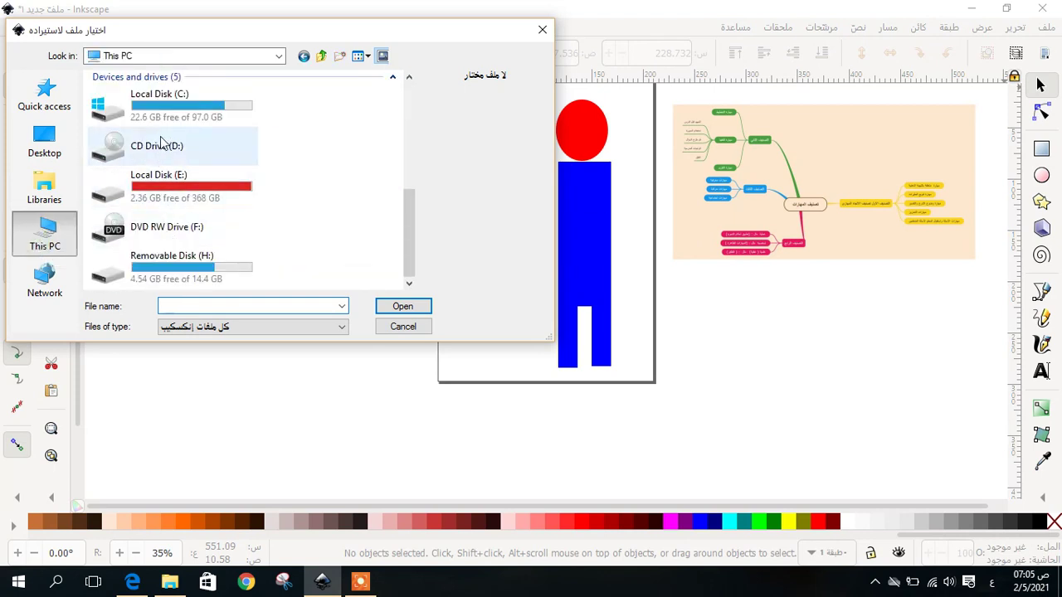
scroll(161, 145, "up", 3)
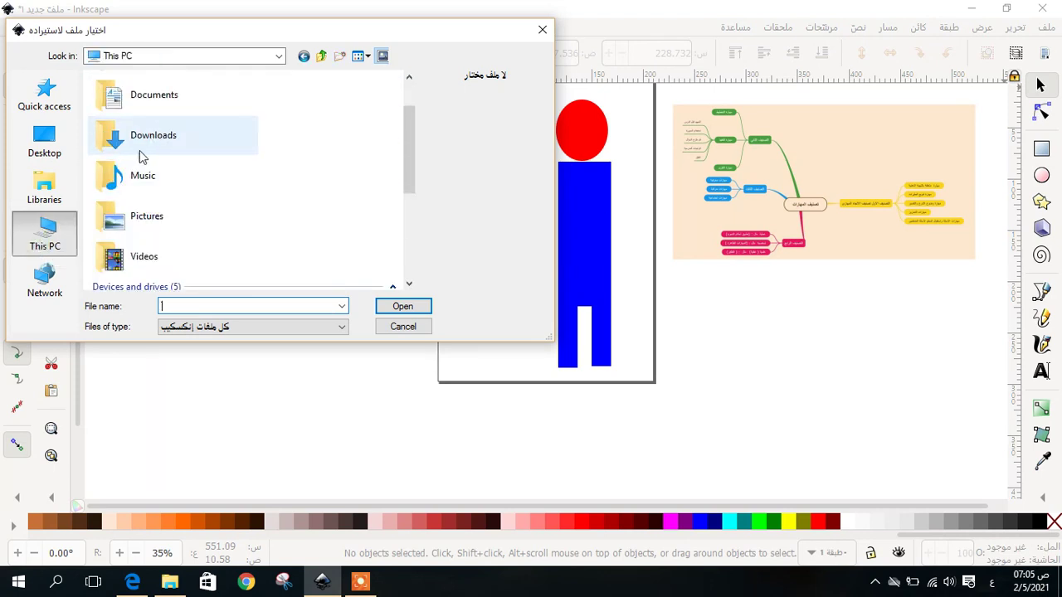
scroll(170, 206, "down", 3)
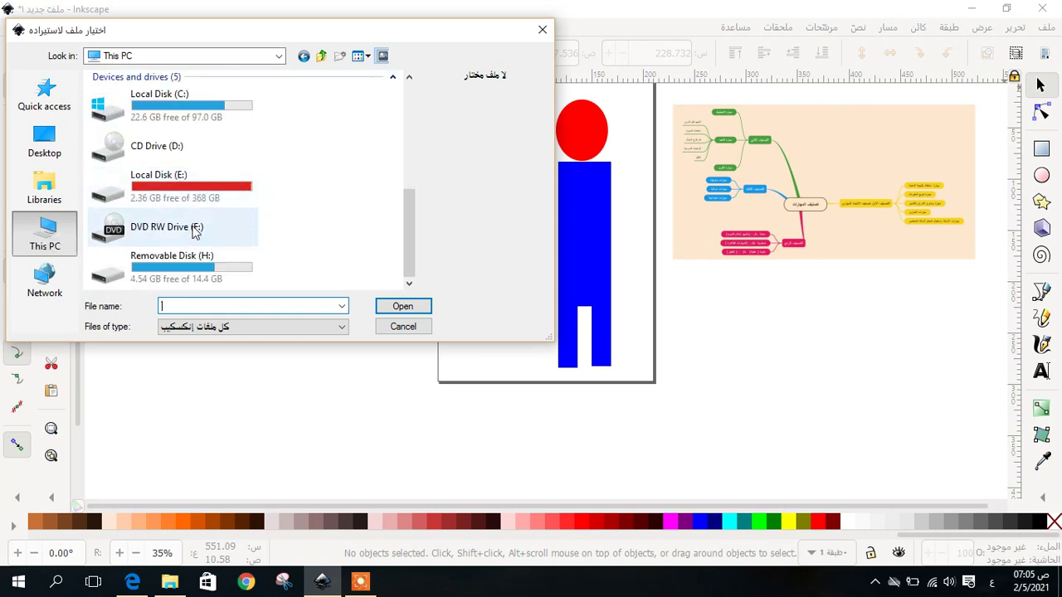
left_click(45, 234)
left_click(156, 116)
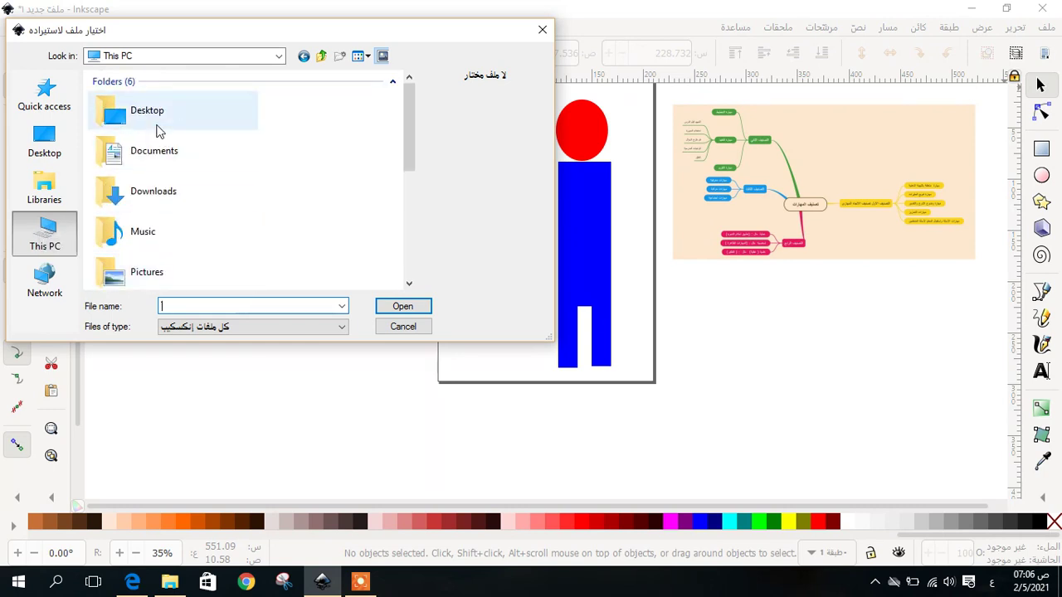
double_click(162, 116)
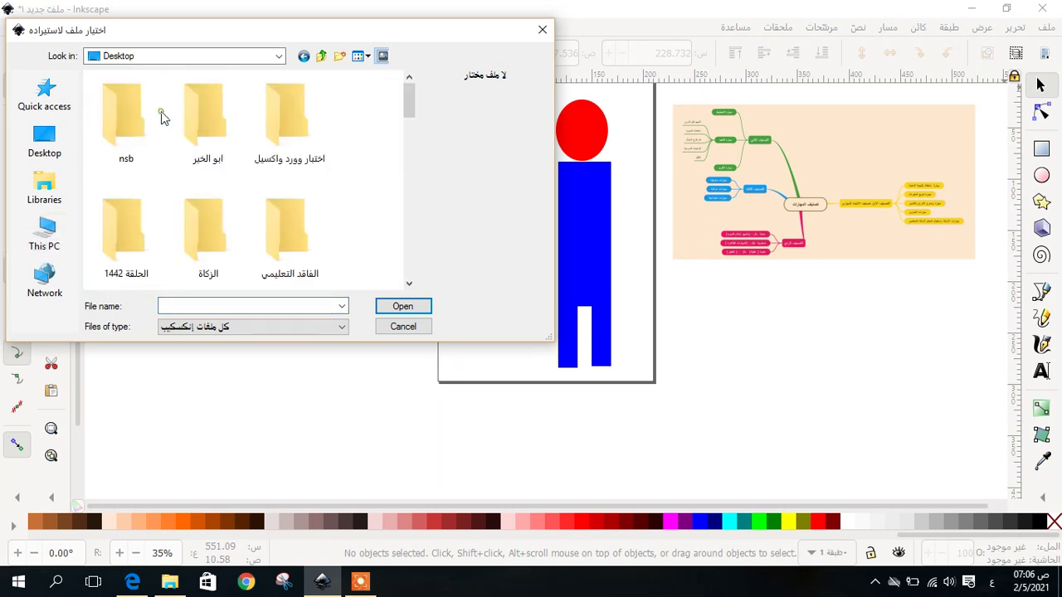
scroll(286, 164, "down", 2)
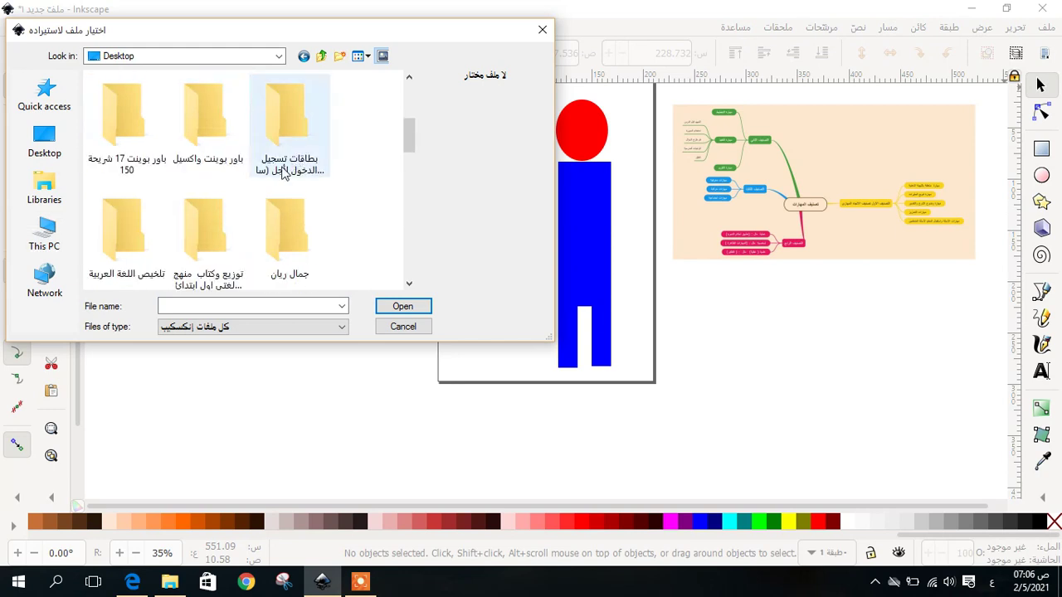
scroll(274, 228, "down", 2)
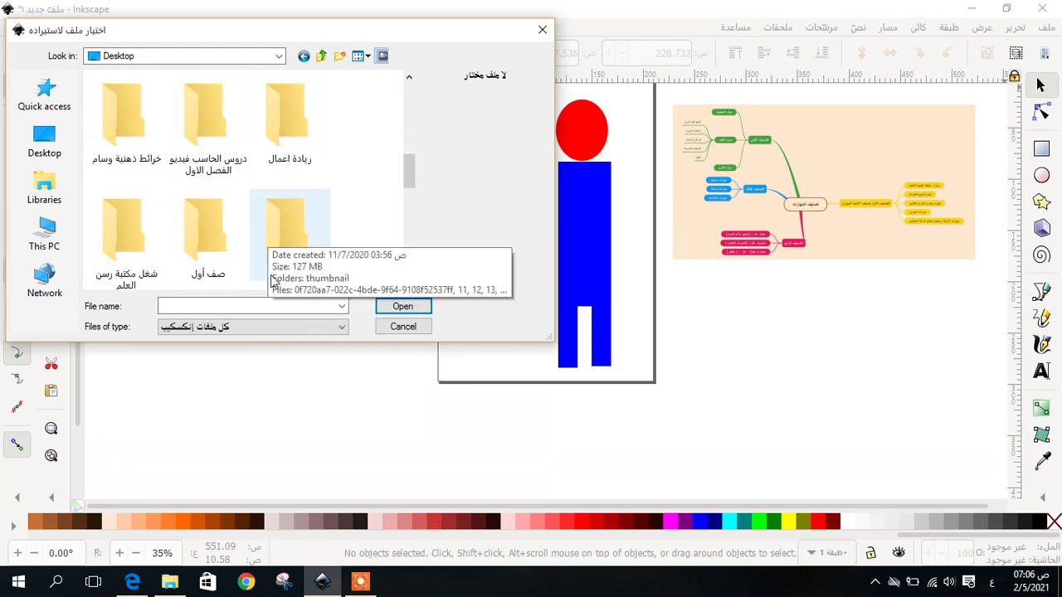
double_click(296, 256)
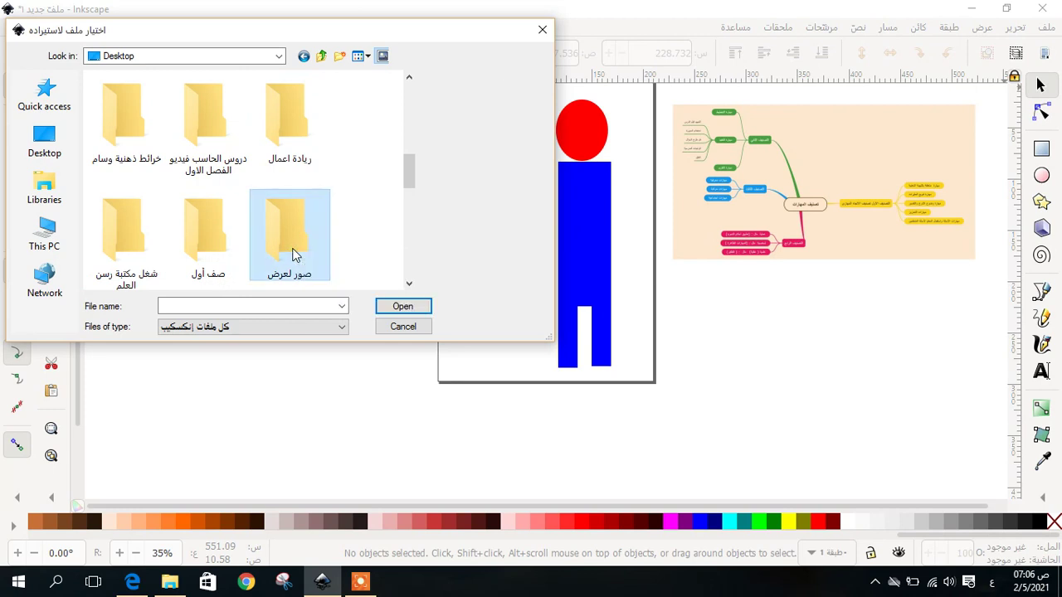
Preview several images in the "صور لعرض" folder and import "download (3)" as an embedded image with default settings.
scroll(237, 166, "down", 2)
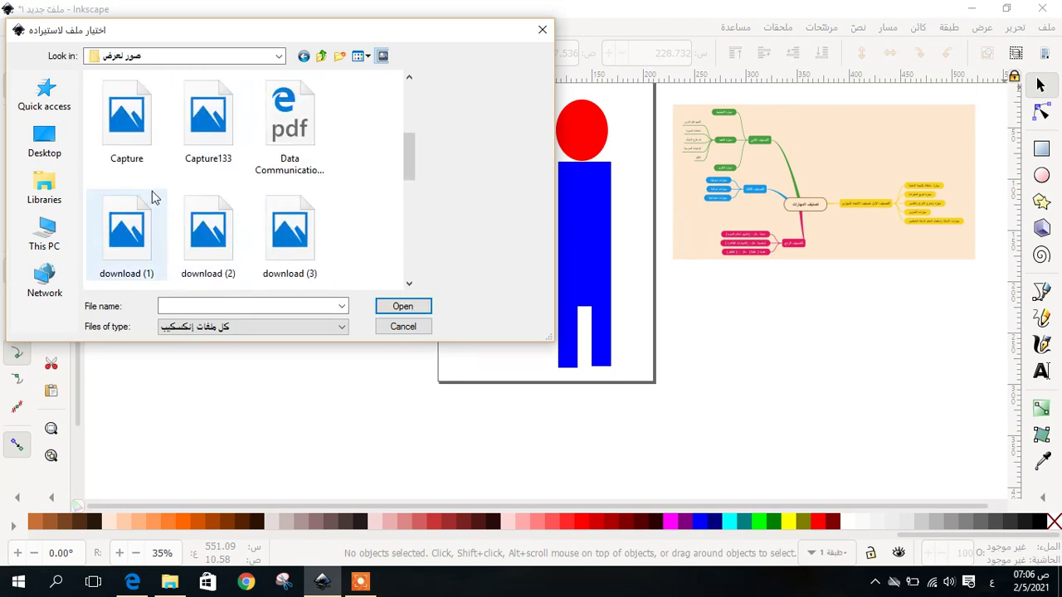
left_click(136, 140)
left_click(210, 160)
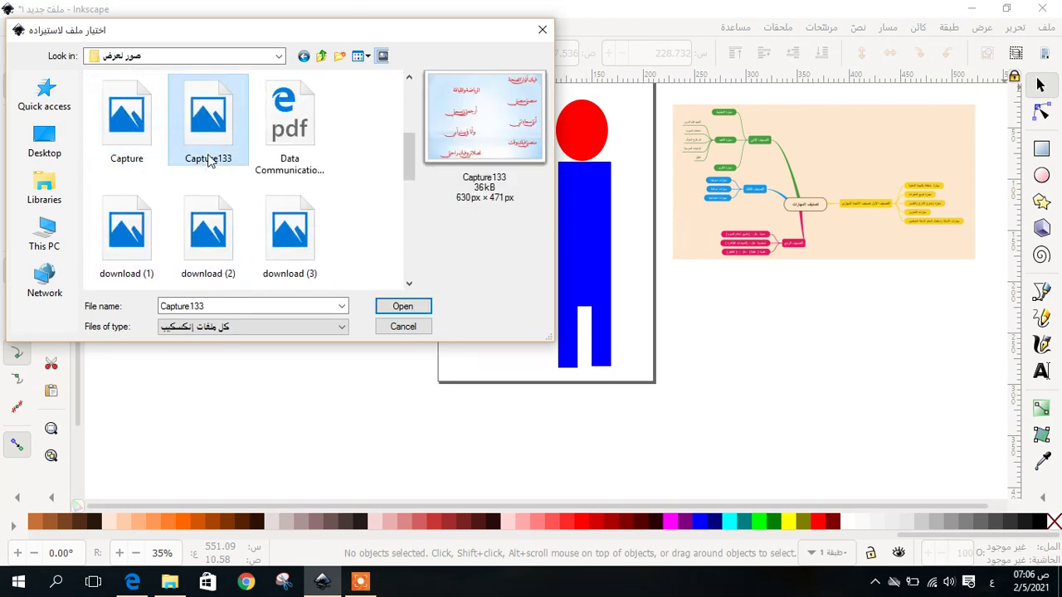
left_click(131, 232)
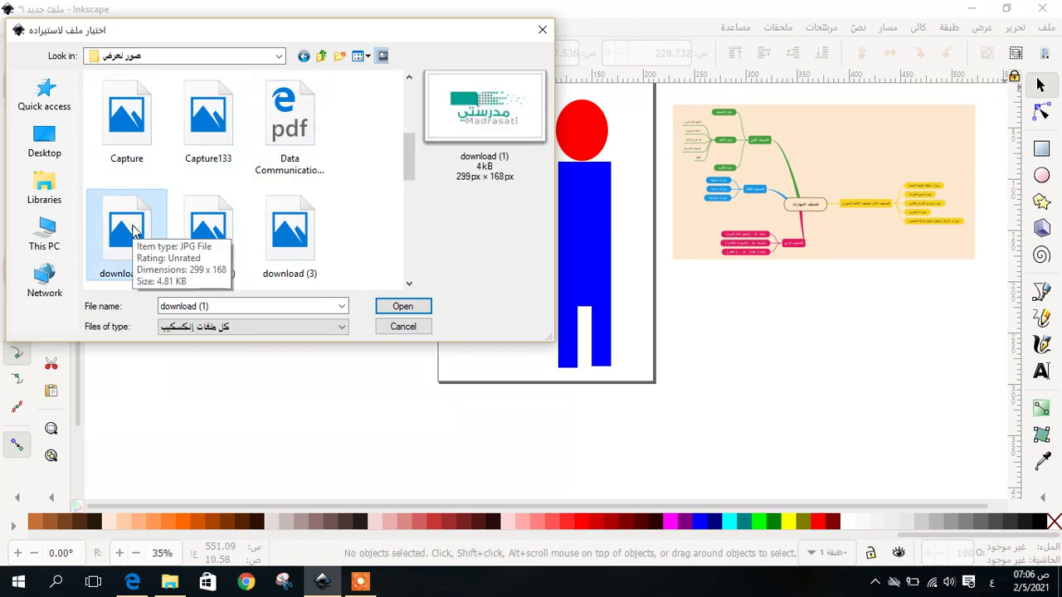
left_click(212, 228)
left_click(292, 231)
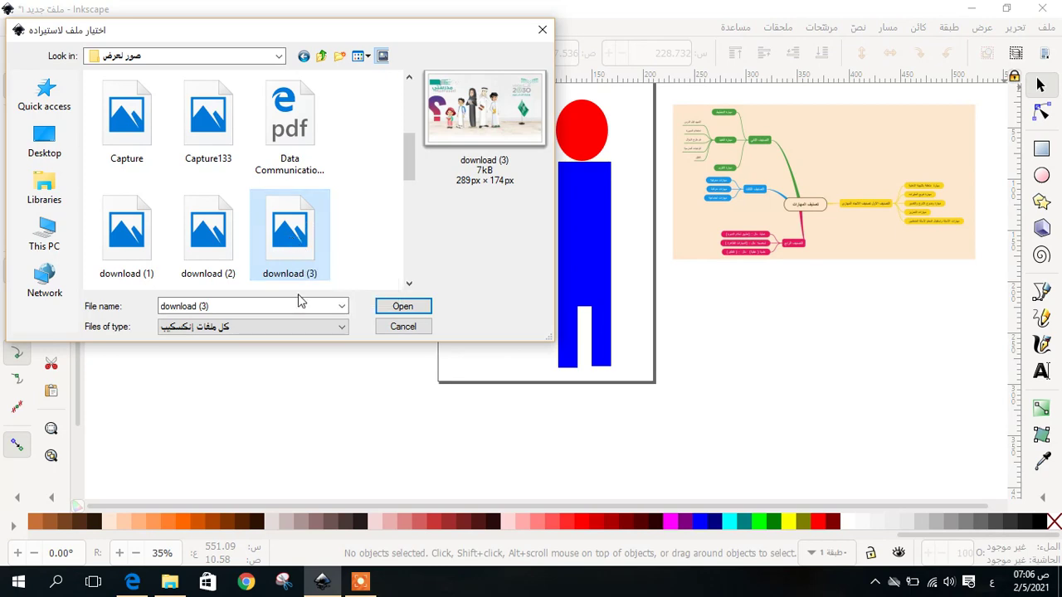
left_click(391, 308)
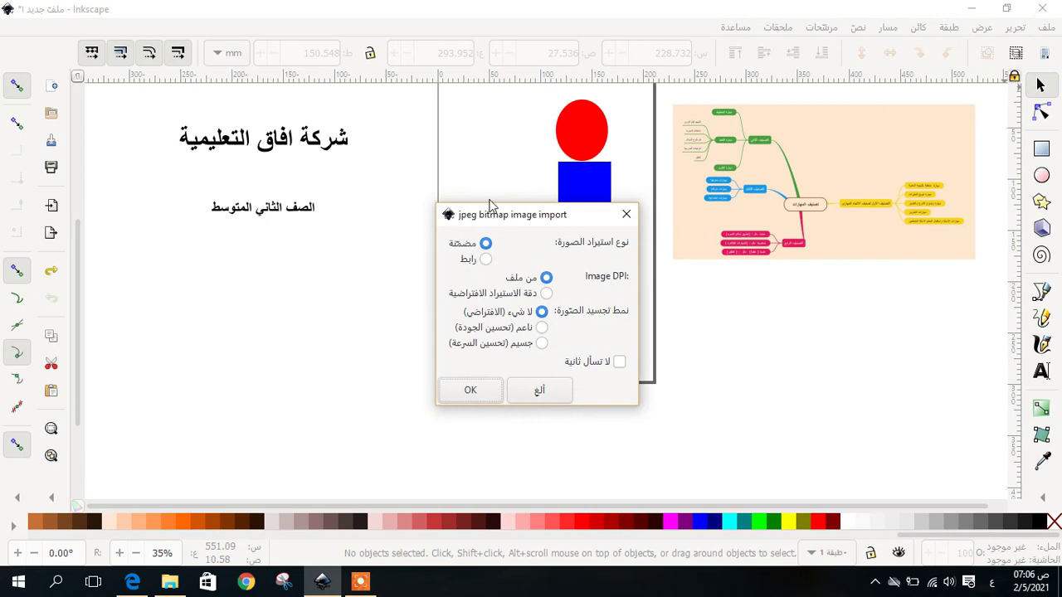
left_click(469, 394)
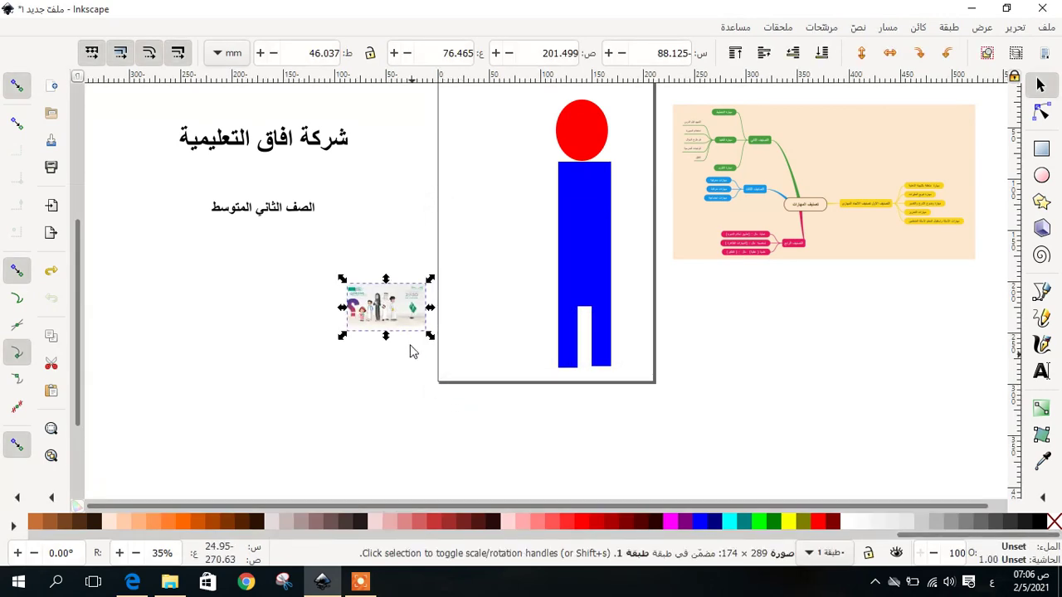
Move the imported image away from the page to the empty canvas area below the two text lines.
left_click_drag(385, 306, 293, 313)
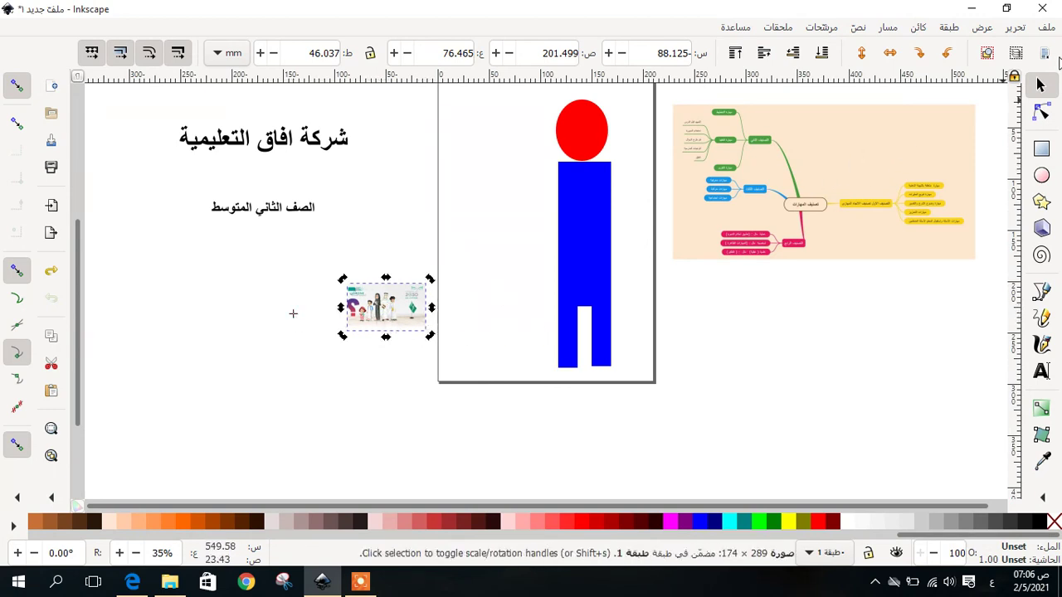
key("shift+s")
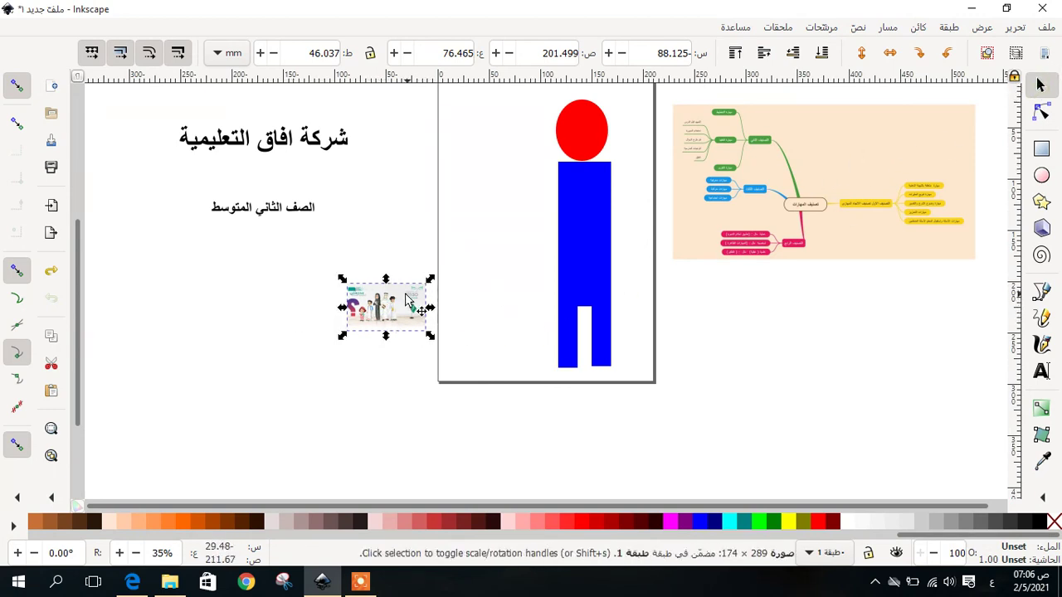
left_click_drag(398, 309, 228, 302)
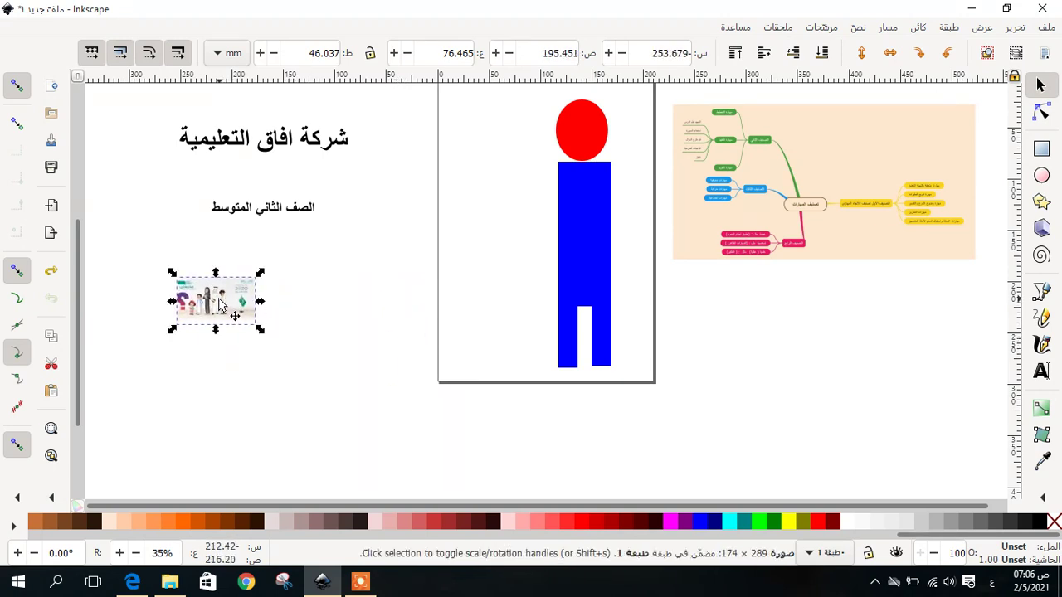
Tilt the imported image slightly and enlarge it to about 290 by 210 mm, placed below the text beside the page, and deselect it.
left_click(220, 304)
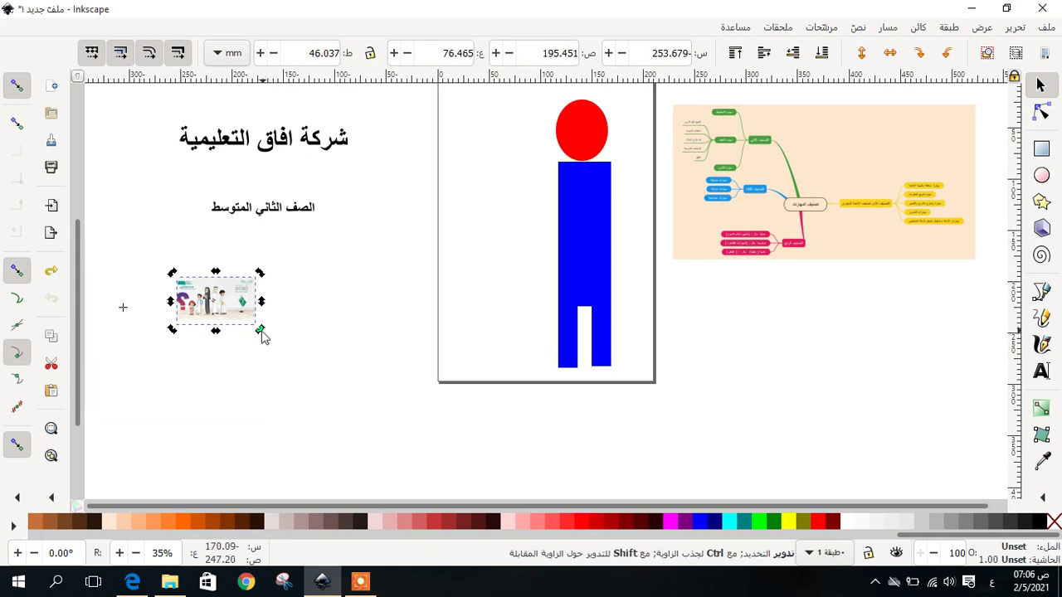
left_click_drag(262, 335, 436, 458)
left_click(248, 321)
left_click_drag(365, 369, 313, 334)
left_click_drag(384, 413, 429, 462)
left_click_drag(329, 353, 309, 375)
left_click(456, 415)
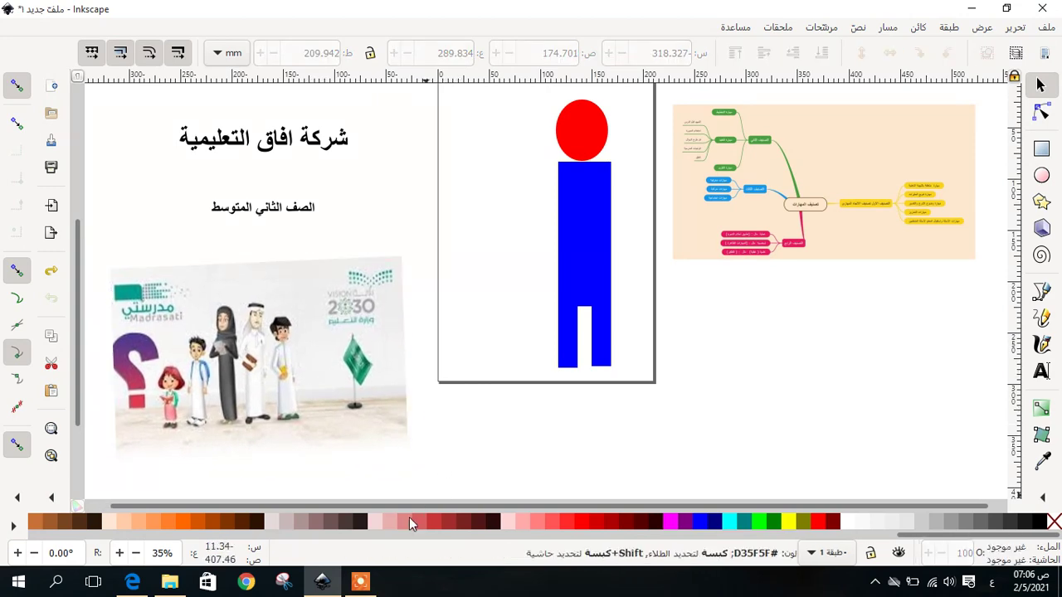
Switch to the textbook PDF in Edge and read the image-formatting steps and the section on saving the work.
left_click(132, 581)
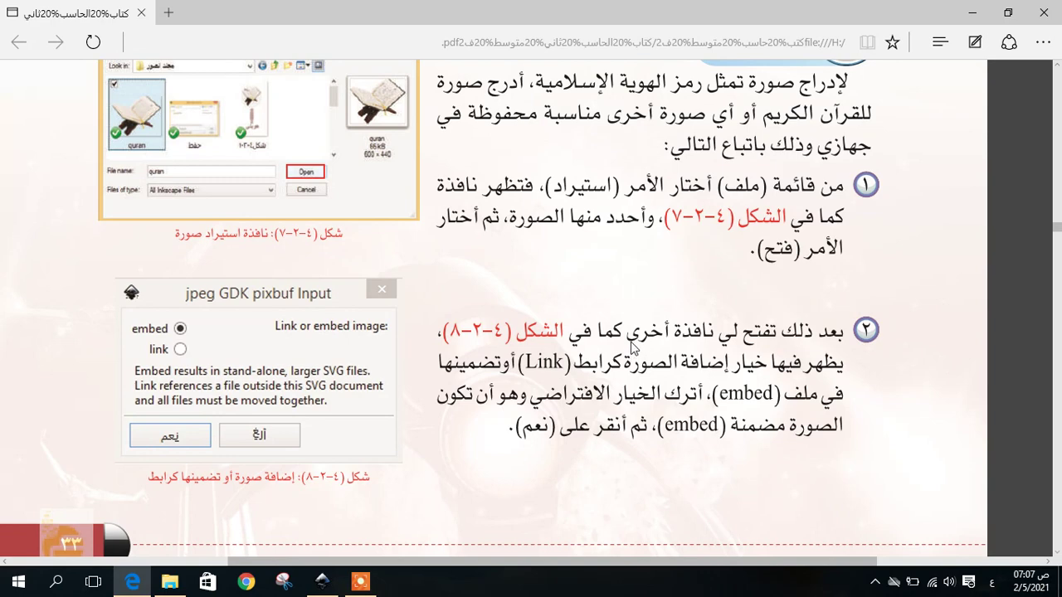
scroll(630, 347, "down", 5)
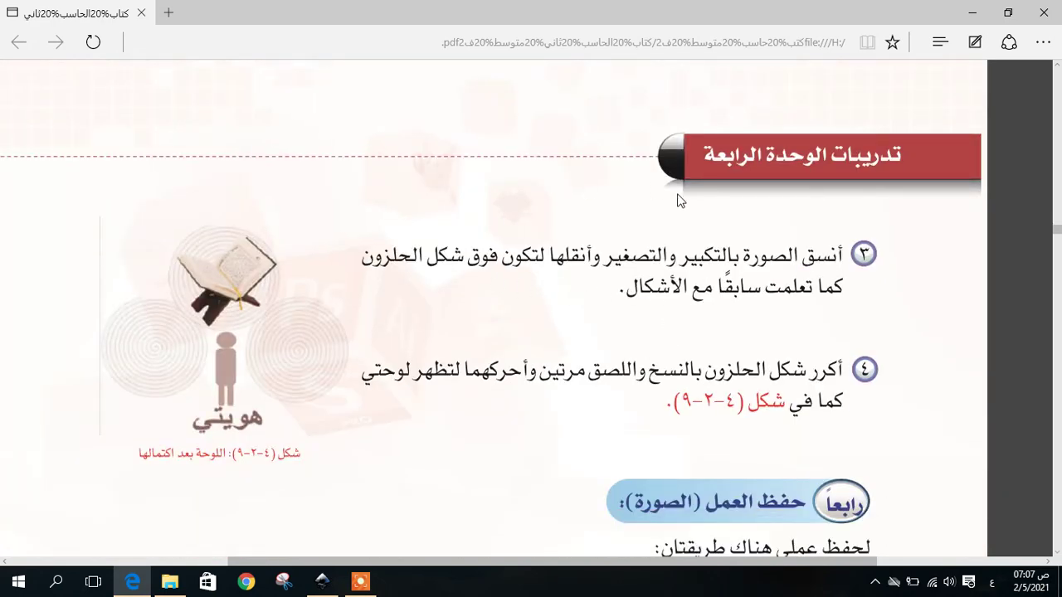
scroll(622, 289, "down", 5)
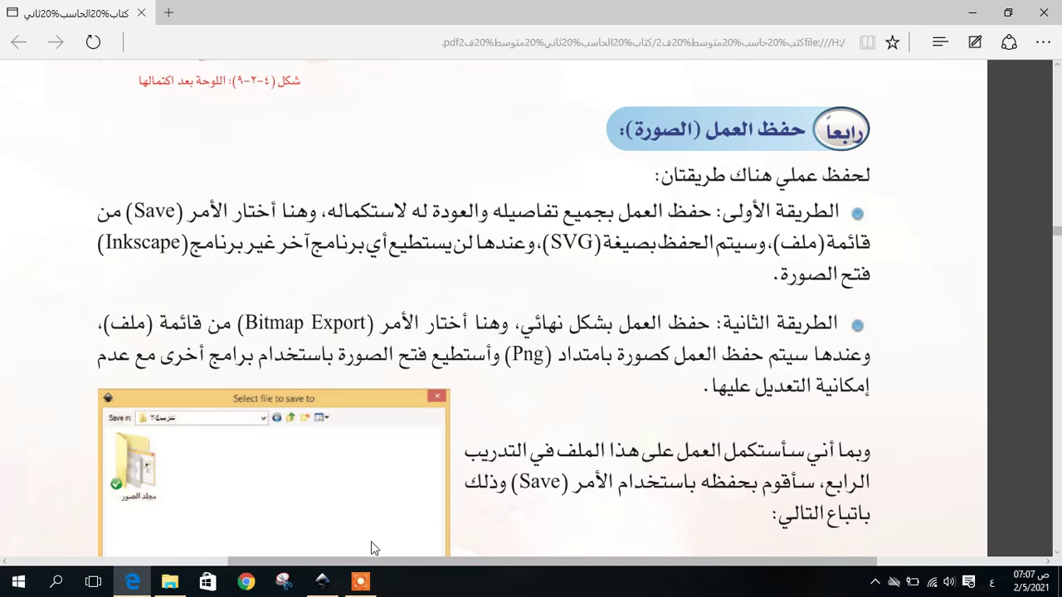
Return to Inkscape and start saving the drawing as Inkscape SVG with the file name "التدريب الثاني مشروع".
mouse_move(323, 588)
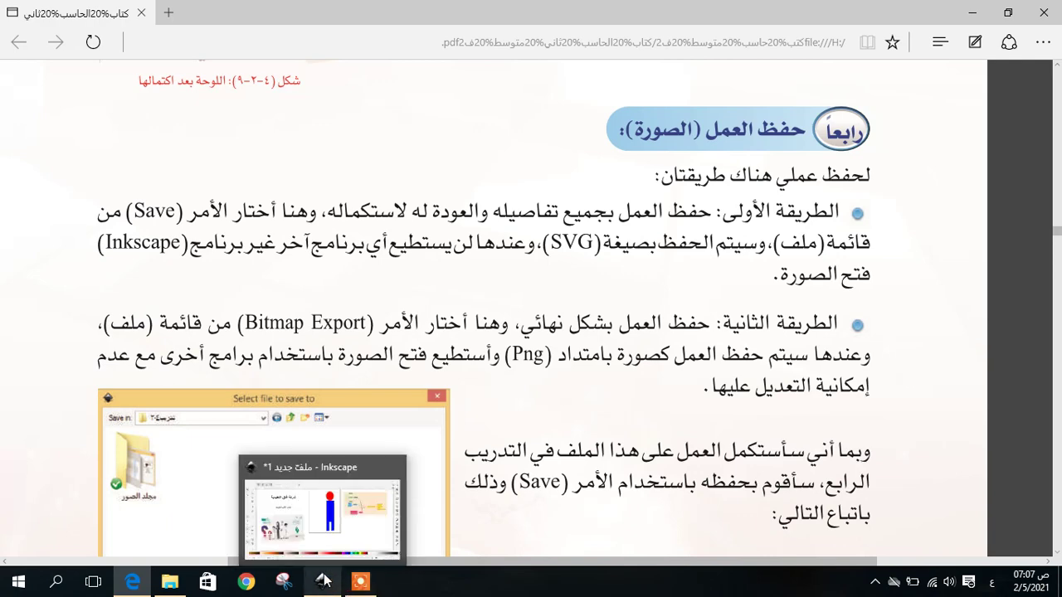
left_click(325, 537)
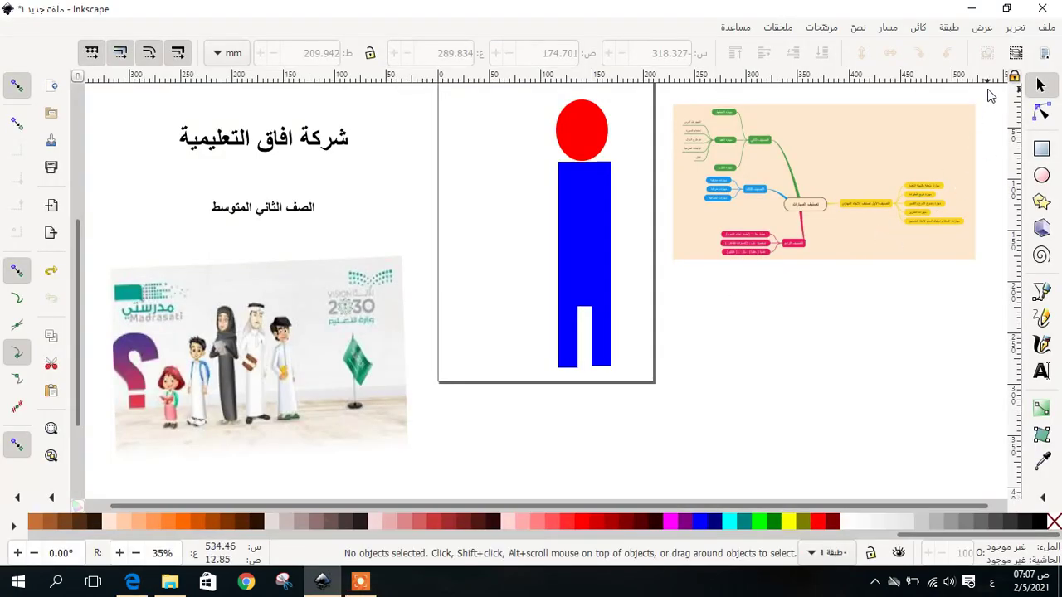
left_click(1047, 27)
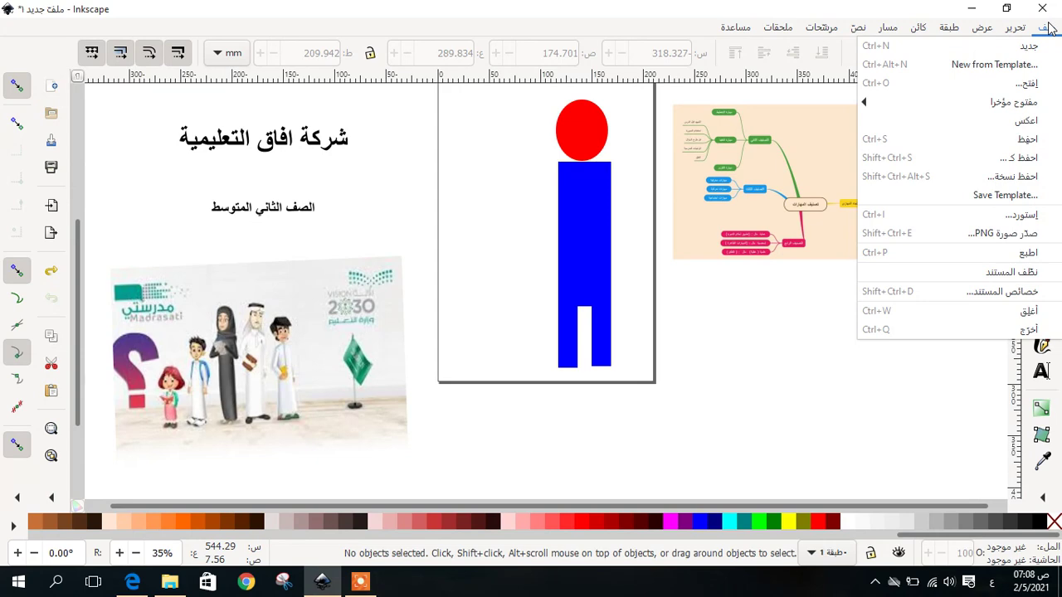
left_click(1026, 139)
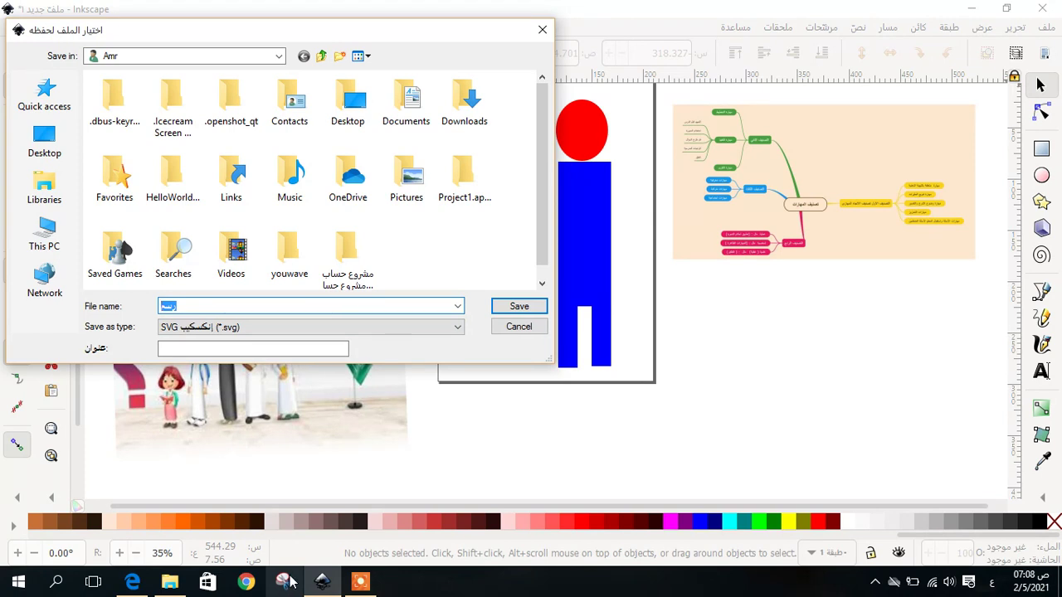
key("BackSpace")
type("ال")
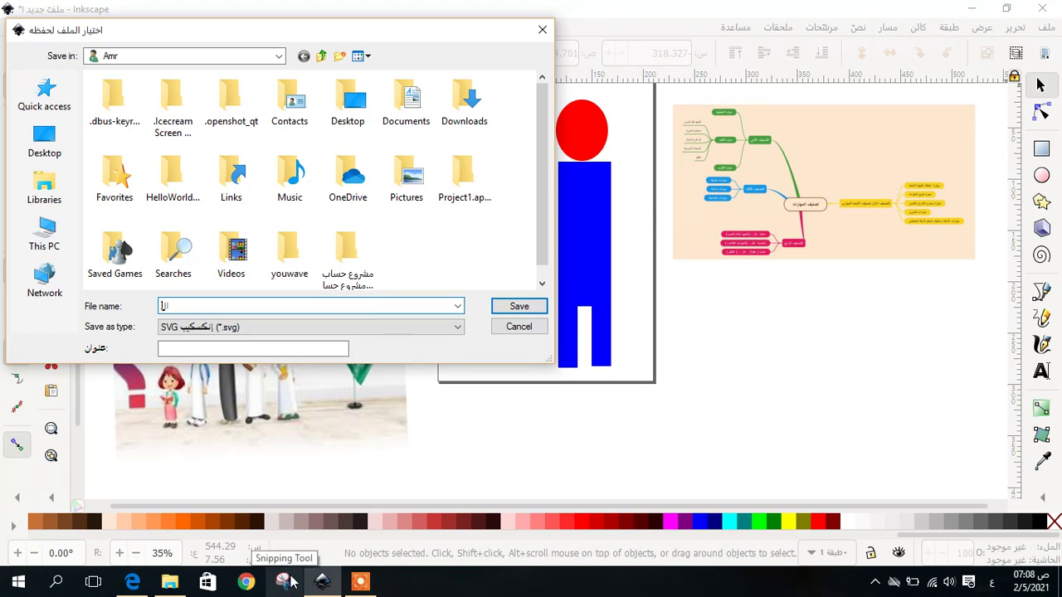
type("شخ")
type("ريب ")
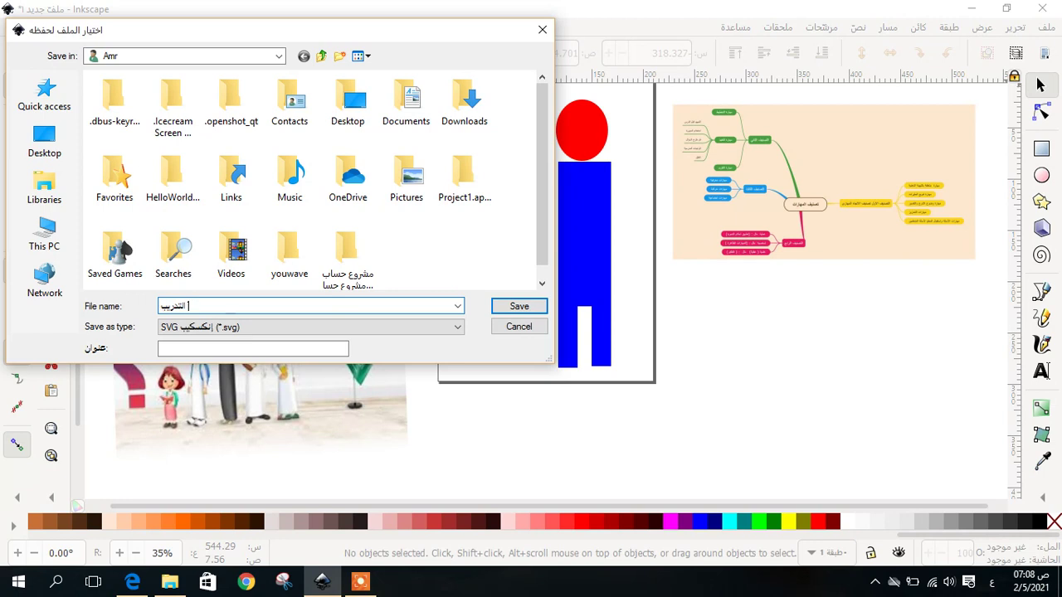
type("الثاني مشروع")
key("BackSpace")
type("ع")
Create a folder named "مشروعات الانك سكيب" on the Desktop and save the drawing inside it.
left_click(47, 141)
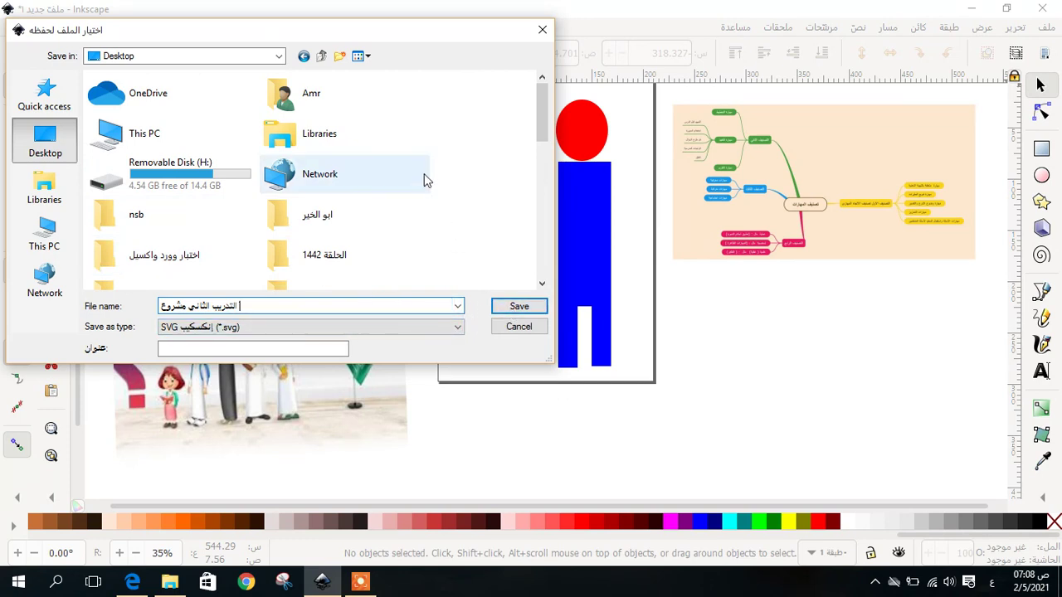
right_click(452, 126)
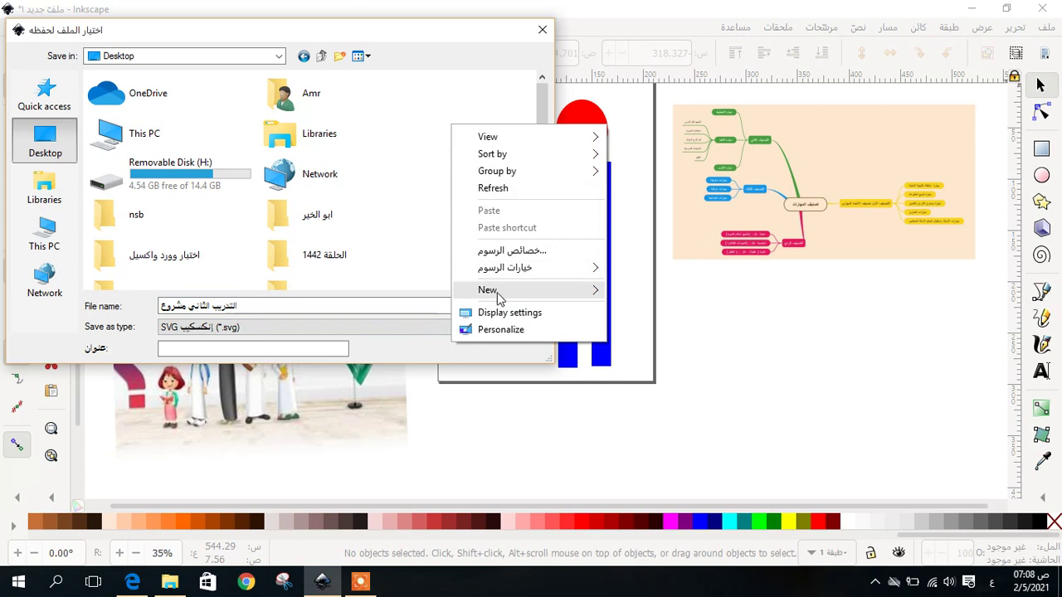
mouse_move(497, 294)
left_click(640, 291)
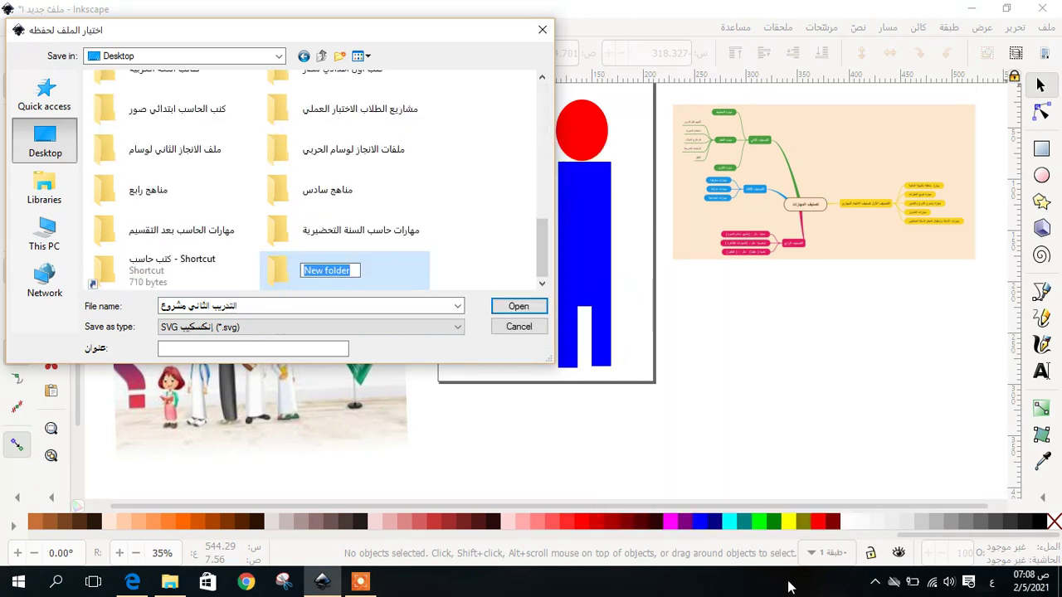
type("مشروع")
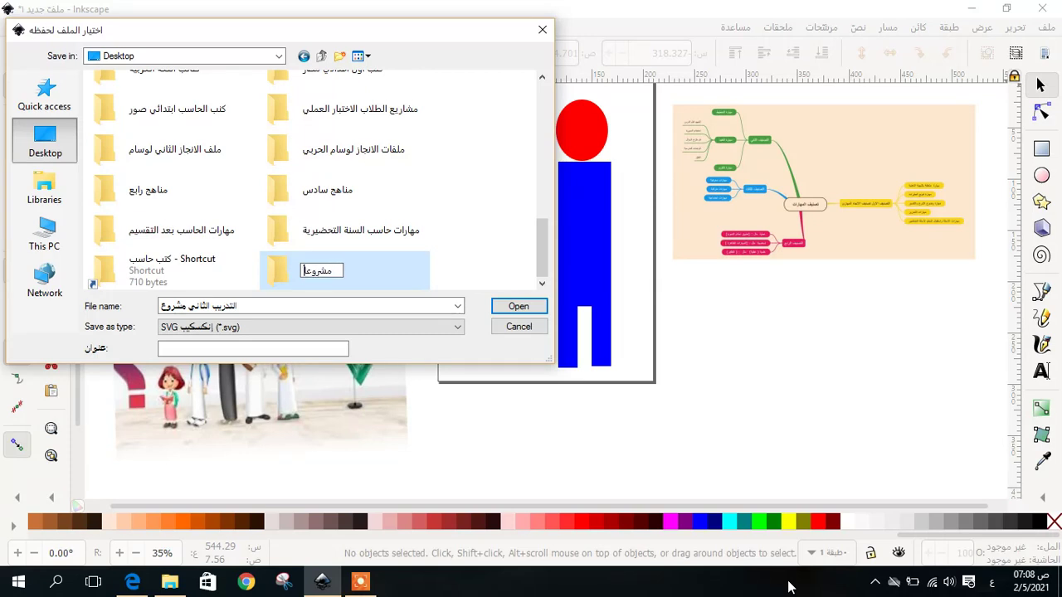
type("ات الانك")
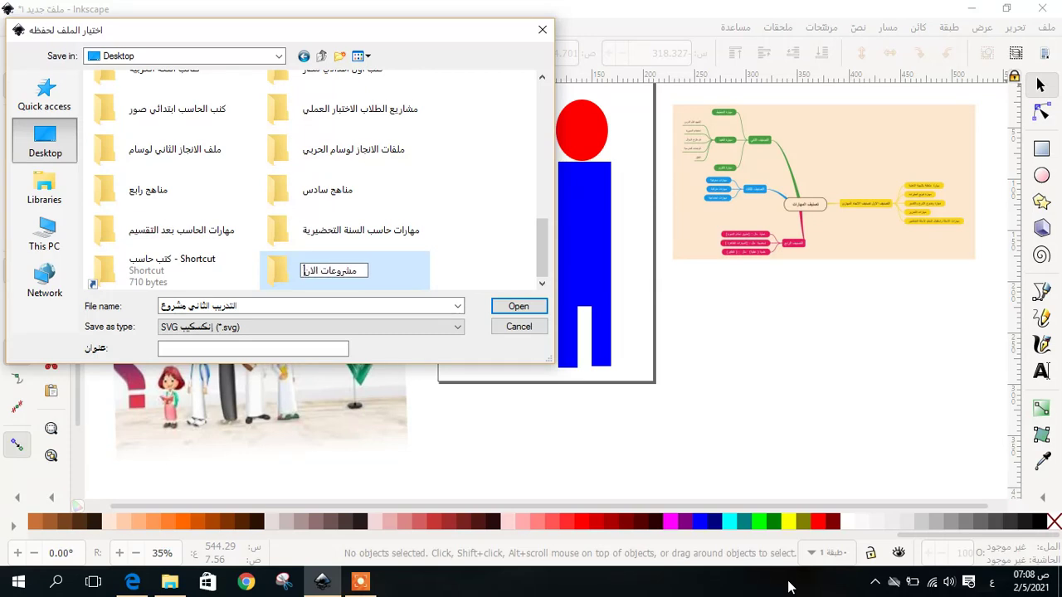
type(" سكيب")
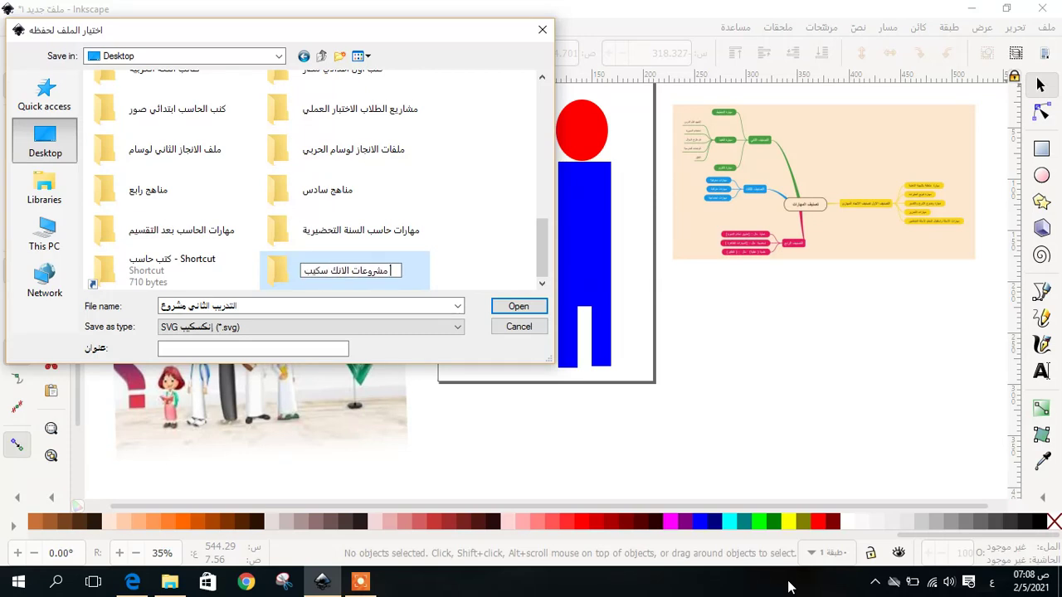
left_click(422, 270)
double_click(280, 270)
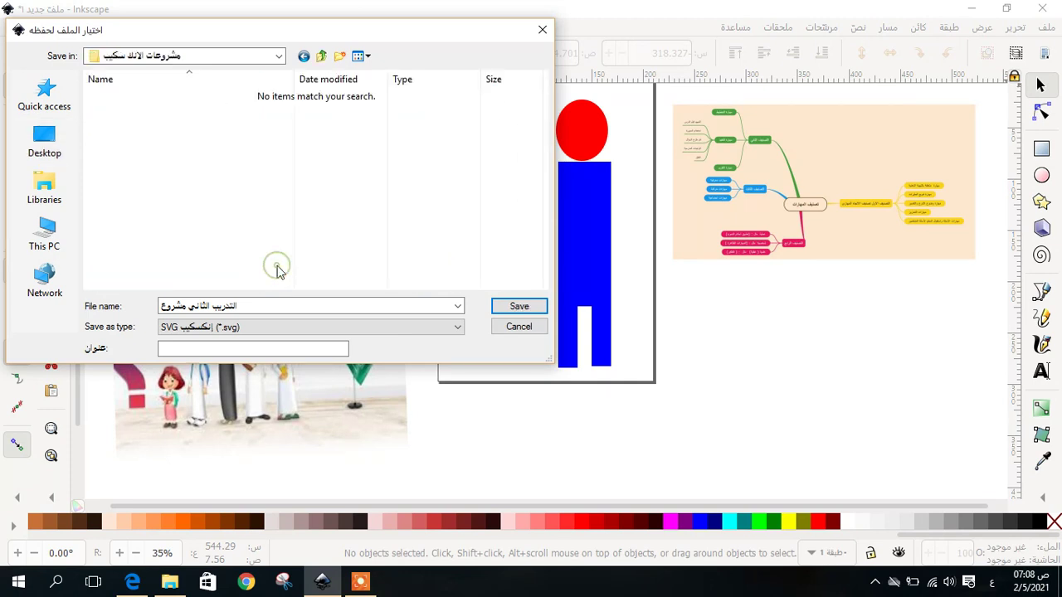
left_click(518, 306)
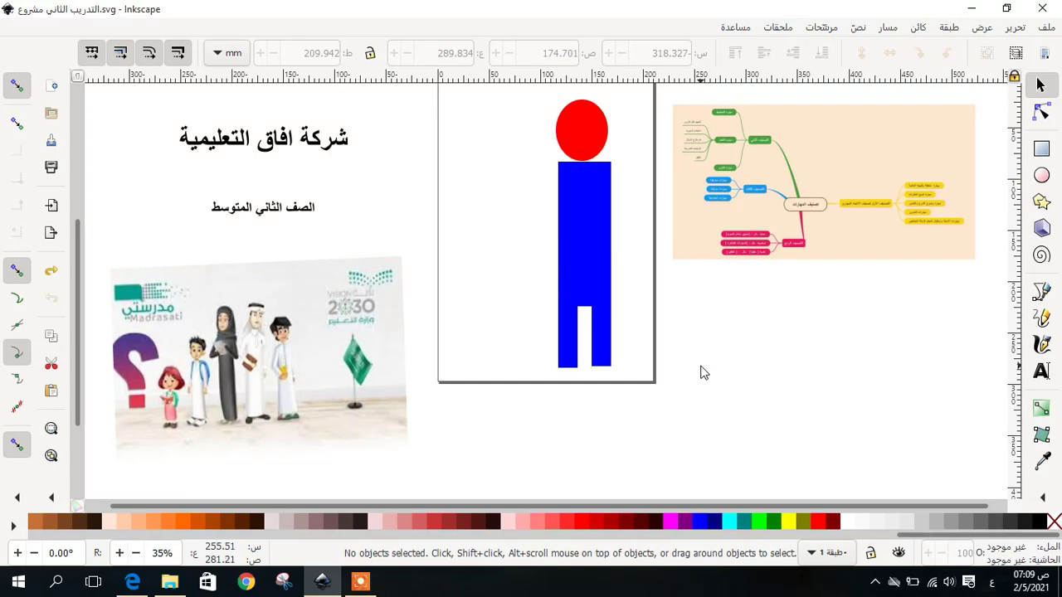
Save the drawing, and save it again in the same folder as compressed Inkscape SVG with media (*.zip), keeping "images" as the image directory.
left_click(1048, 30)
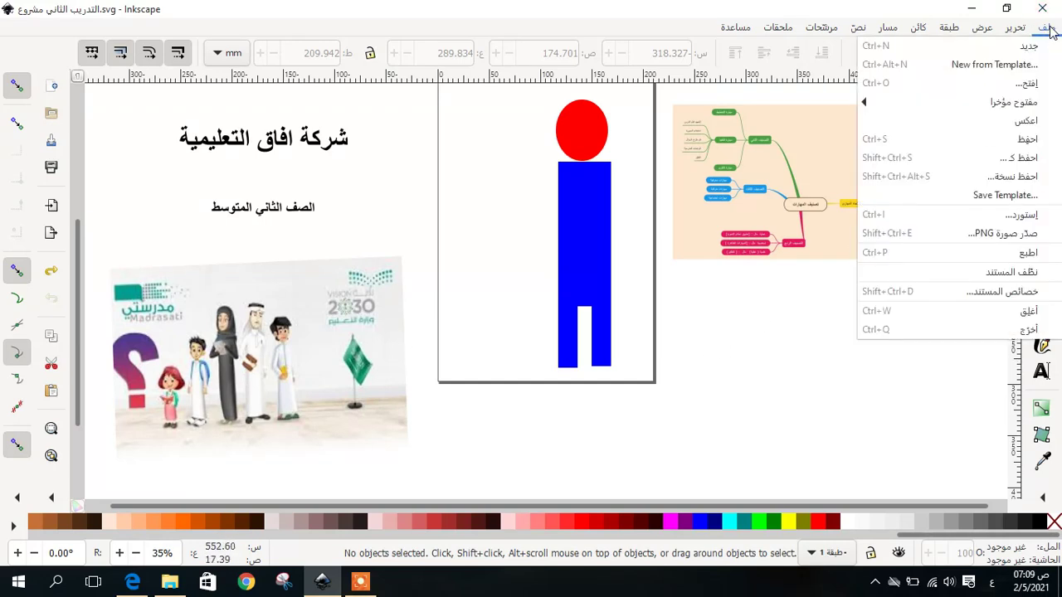
left_click(1026, 139)
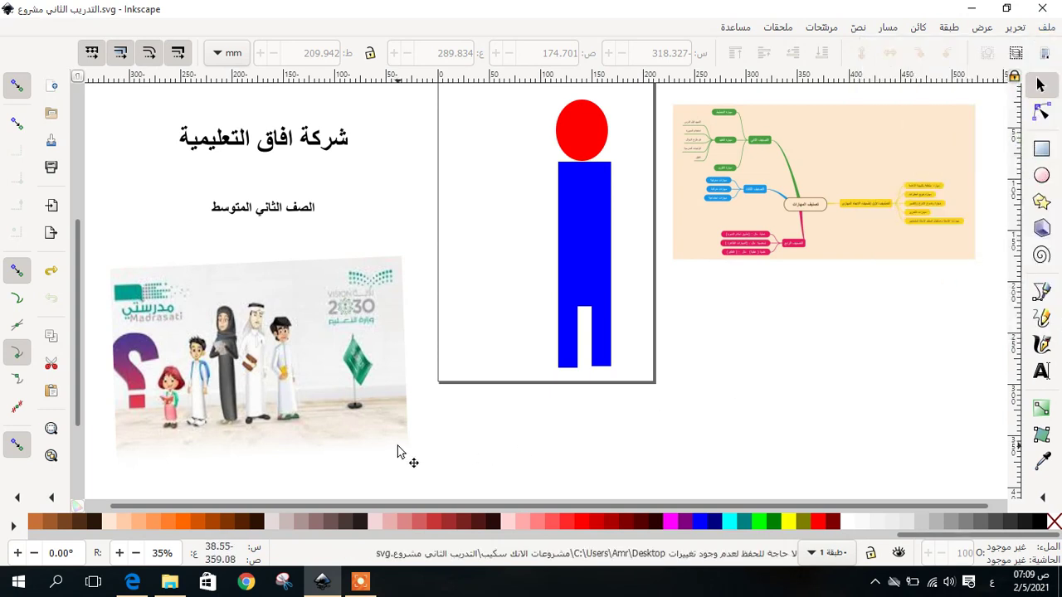
left_click(1048, 29)
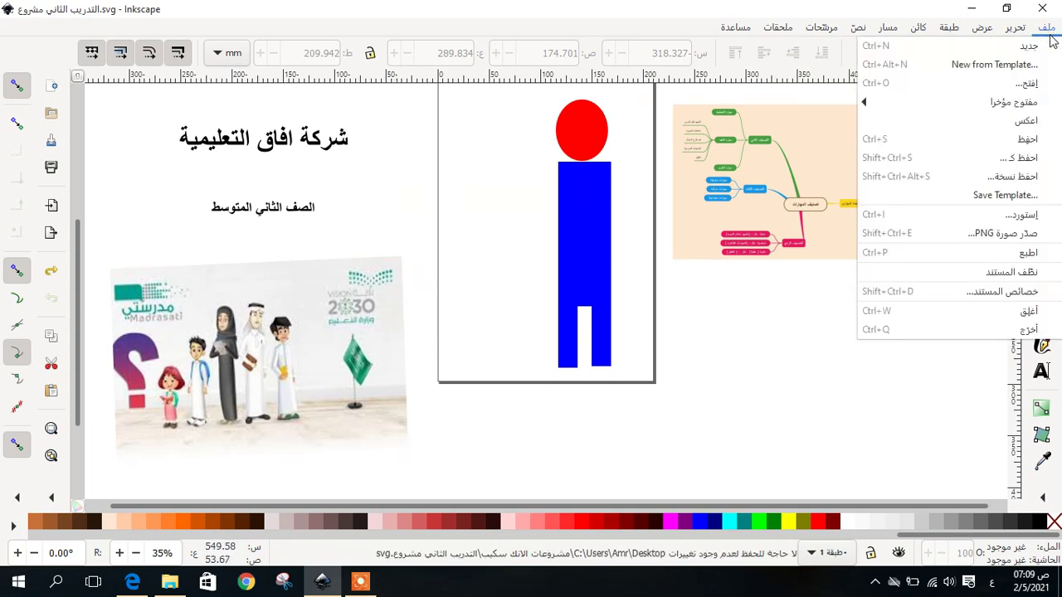
left_click(1016, 157)
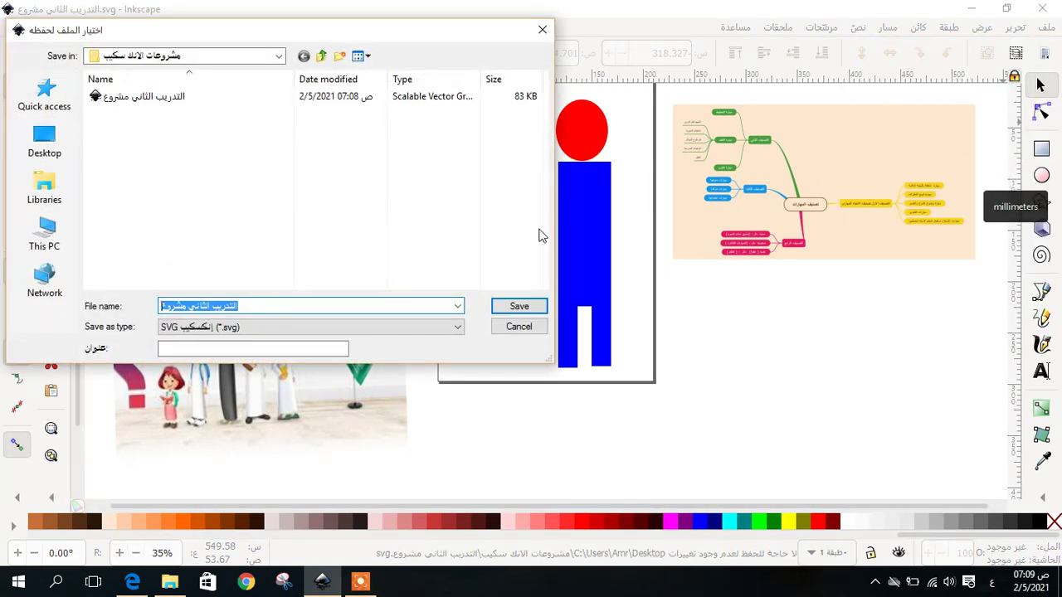
left_click(253, 329)
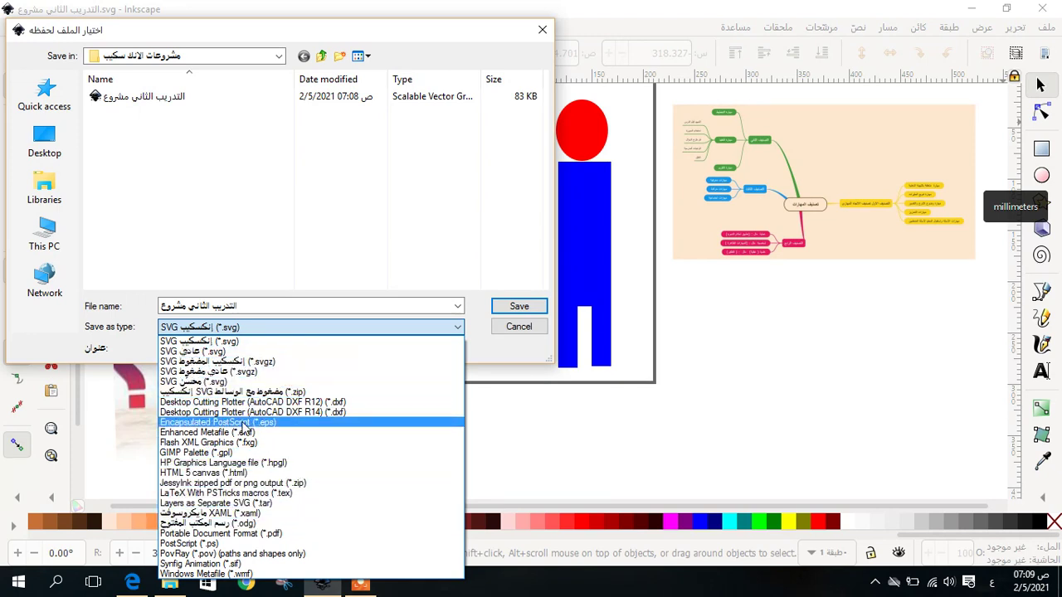
left_click(269, 392)
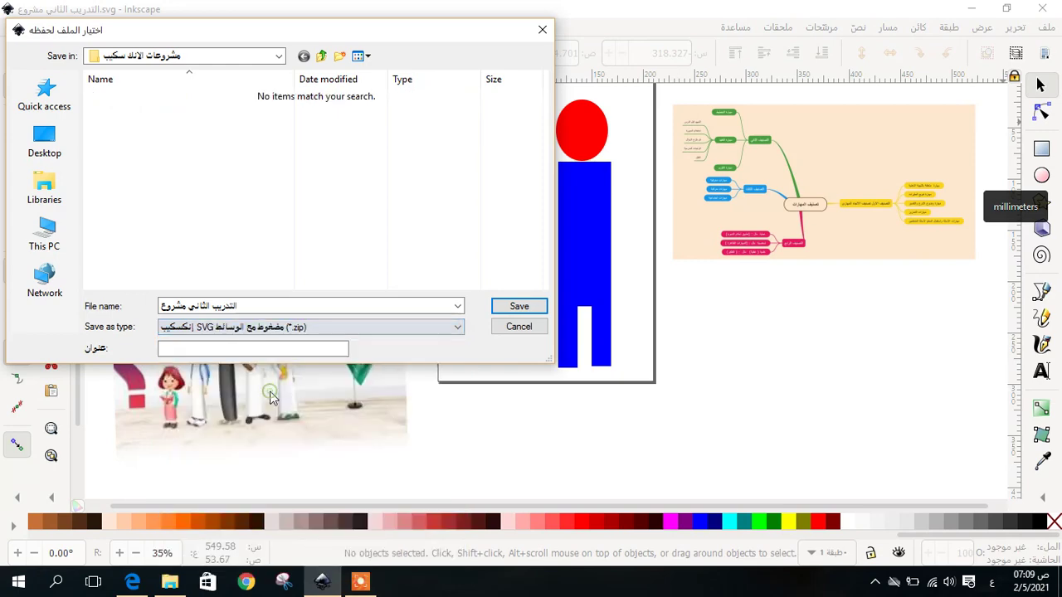
left_click(514, 308)
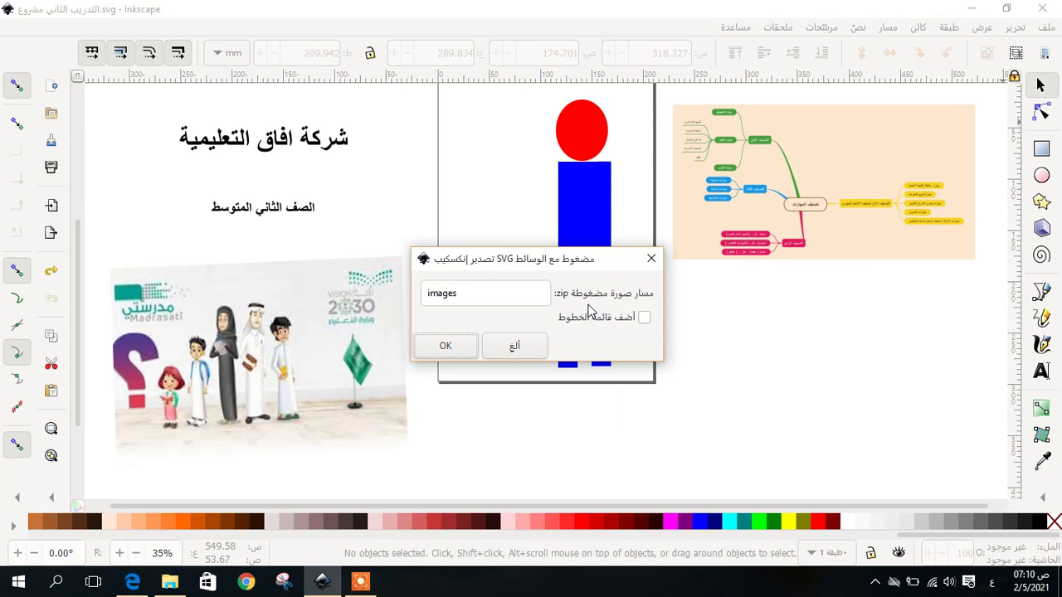
left_click(445, 352)
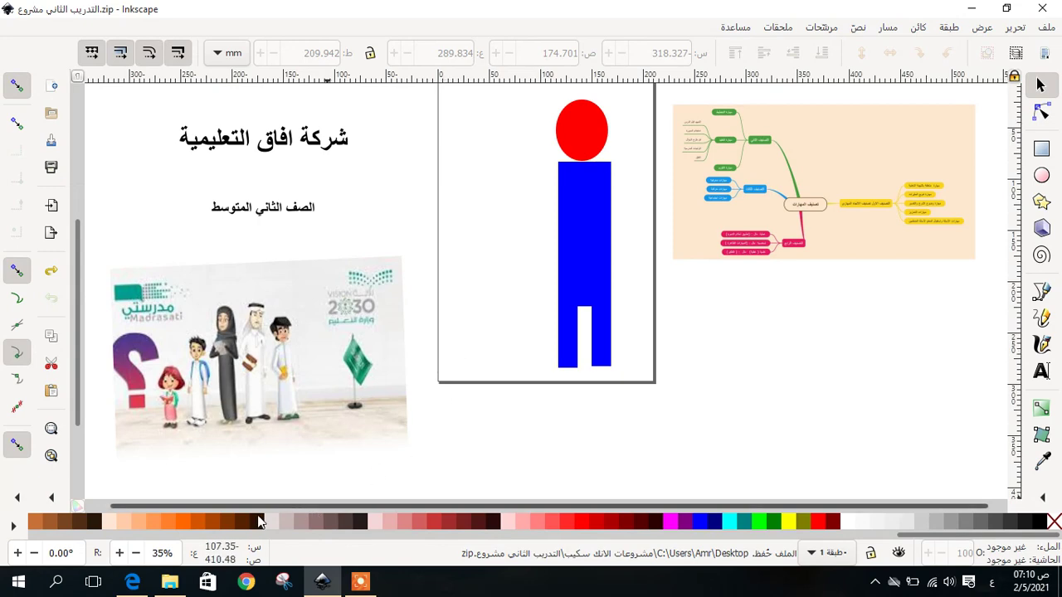
Check the textbook's section on saving the work in Edge, and return to Inkscape to open the PNG image export settings.
left_click(133, 582)
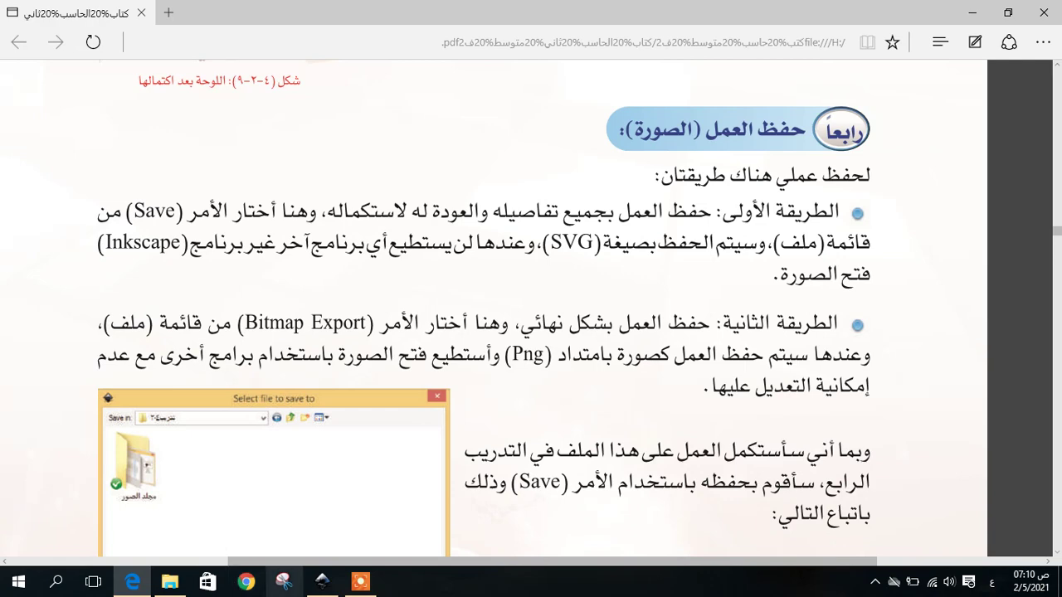
left_click(324, 584)
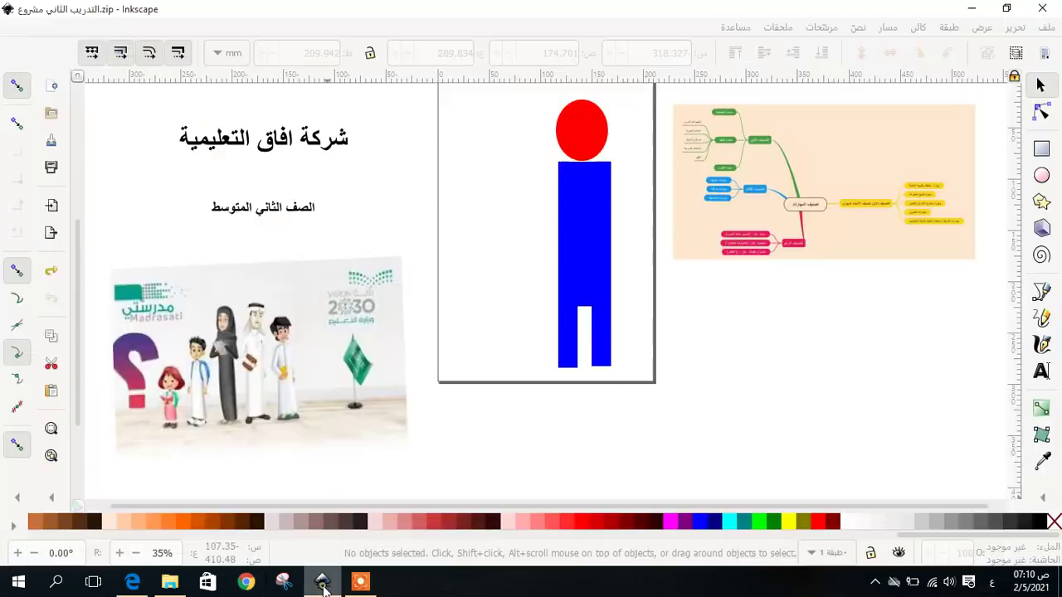
left_click(1046, 28)
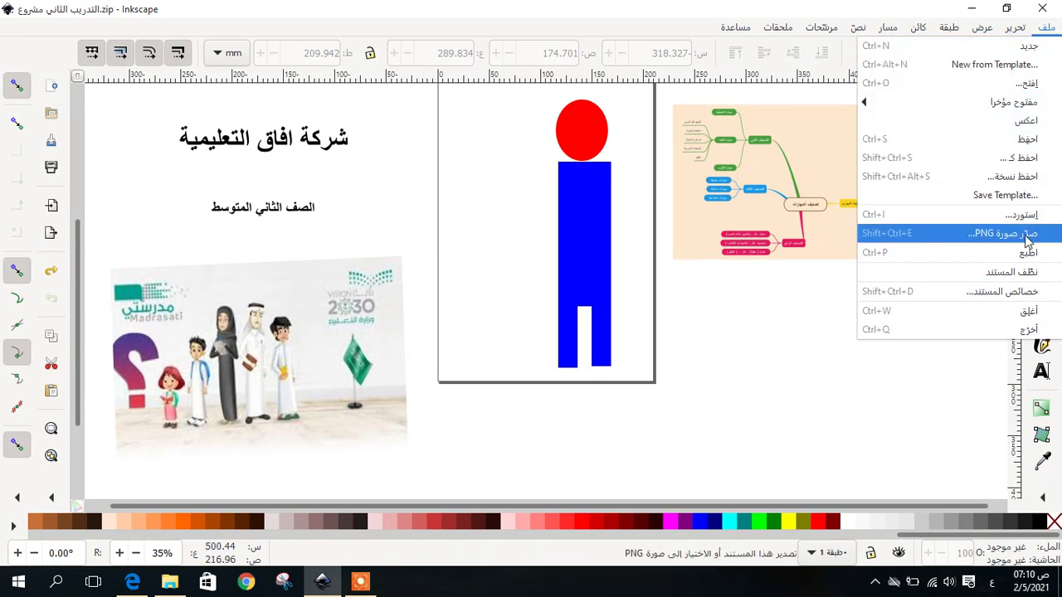
left_click(981, 239)
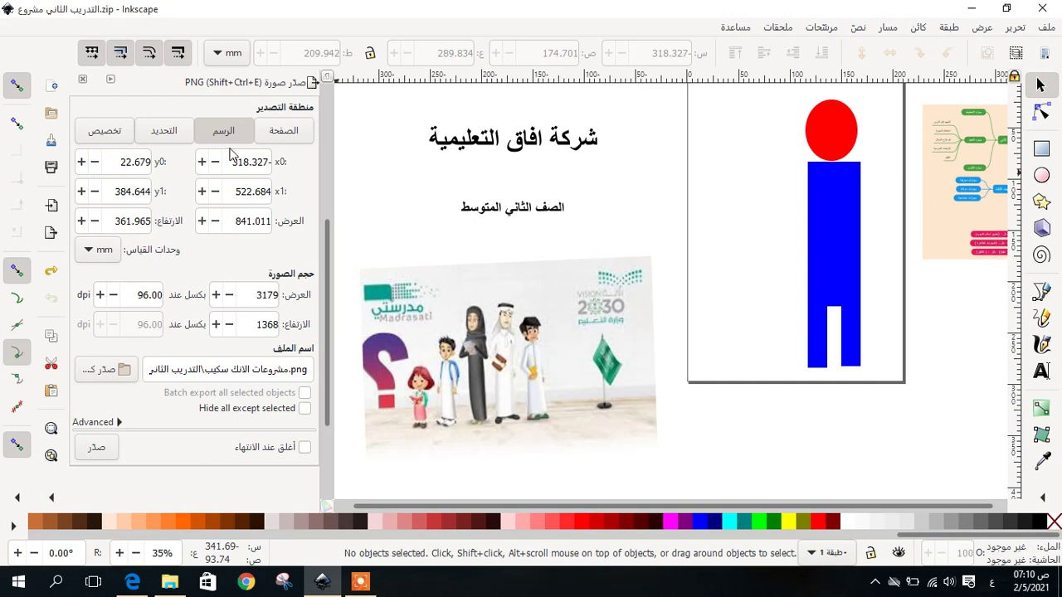
Compare the export area options, choose the whole drawing (الرسم), and export it as a PNG at 96 dpi into the project folder.
left_click(281, 132)
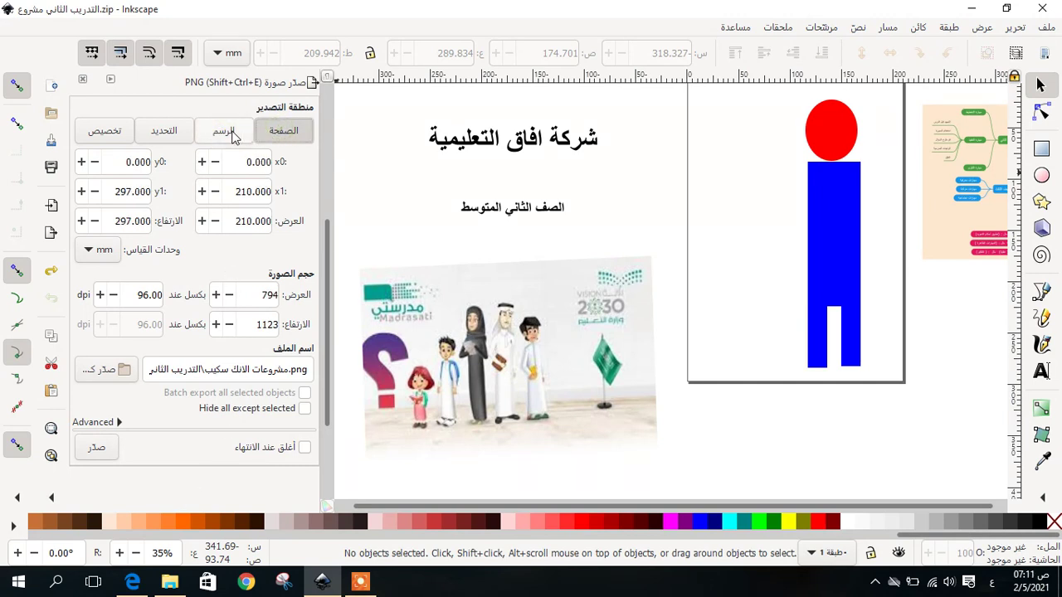
left_click(222, 133)
left_click(170, 132)
left_click(104, 133)
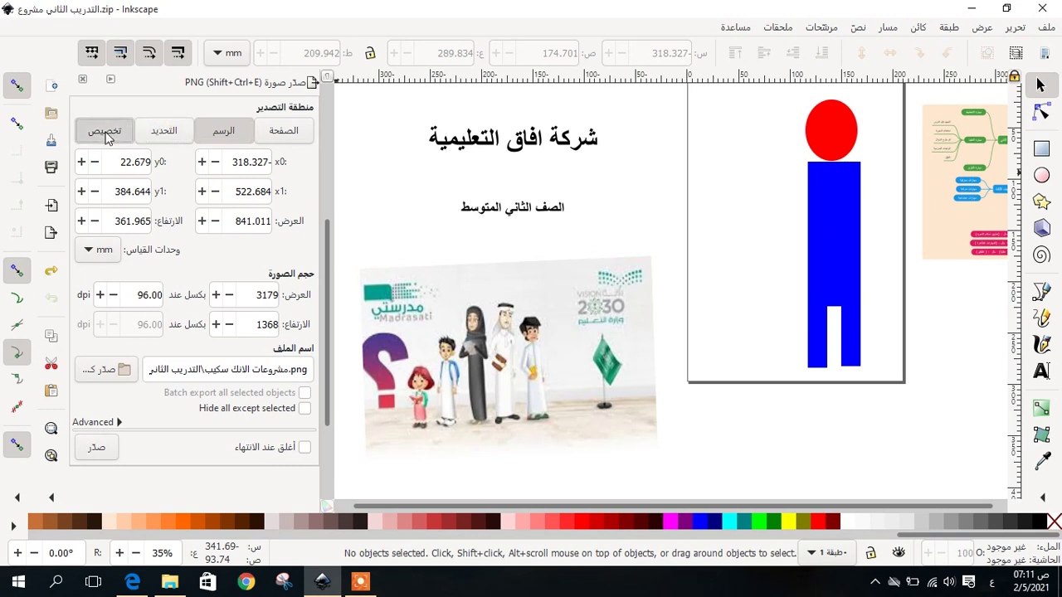
left_click(214, 133)
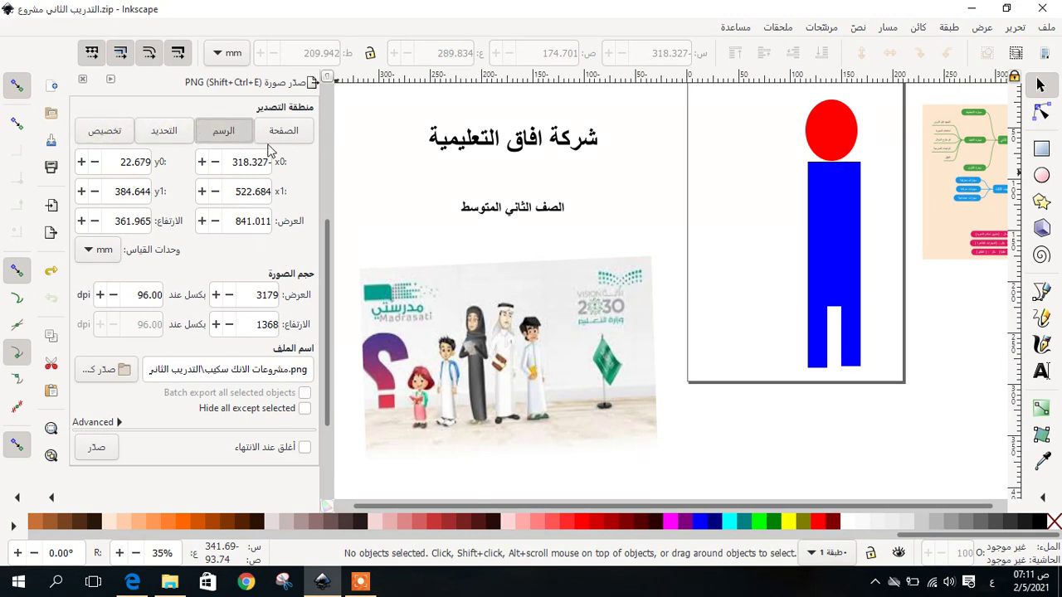
left_click(98, 451)
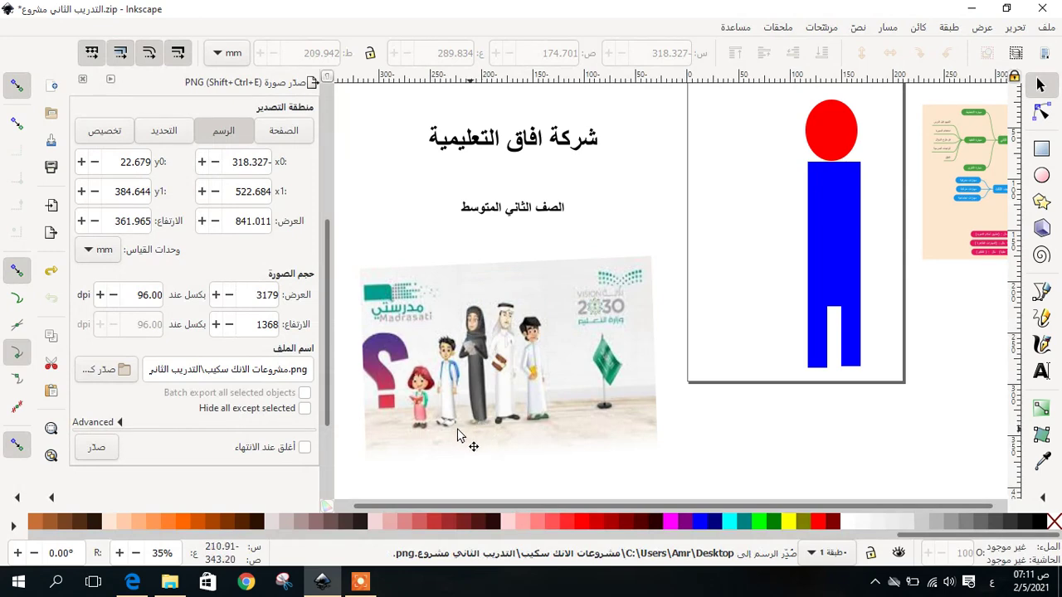
scroll(344, 441, "down", 3)
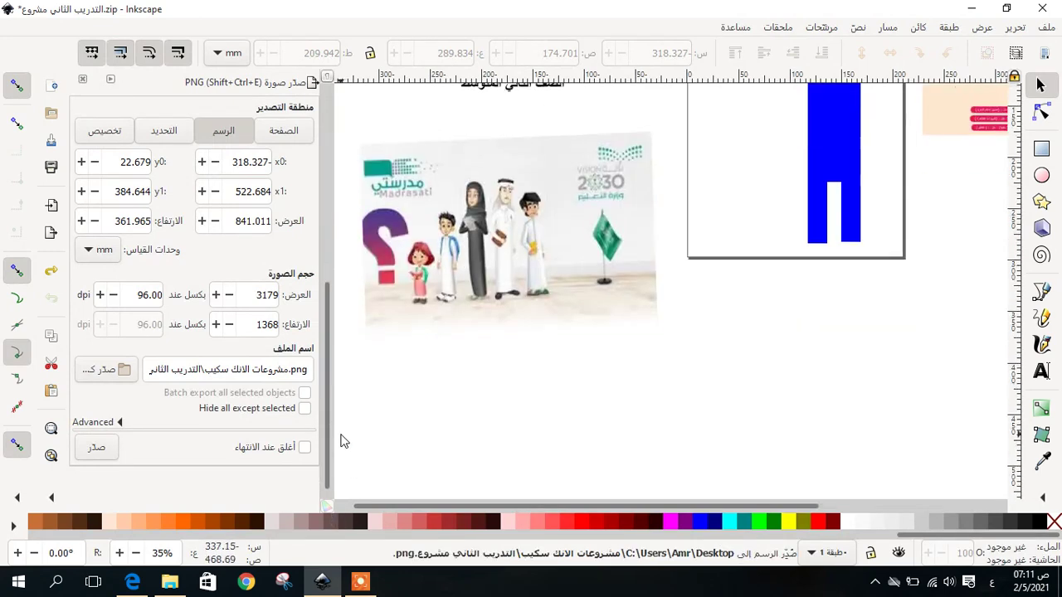
scroll(362, 415, "up", 3)
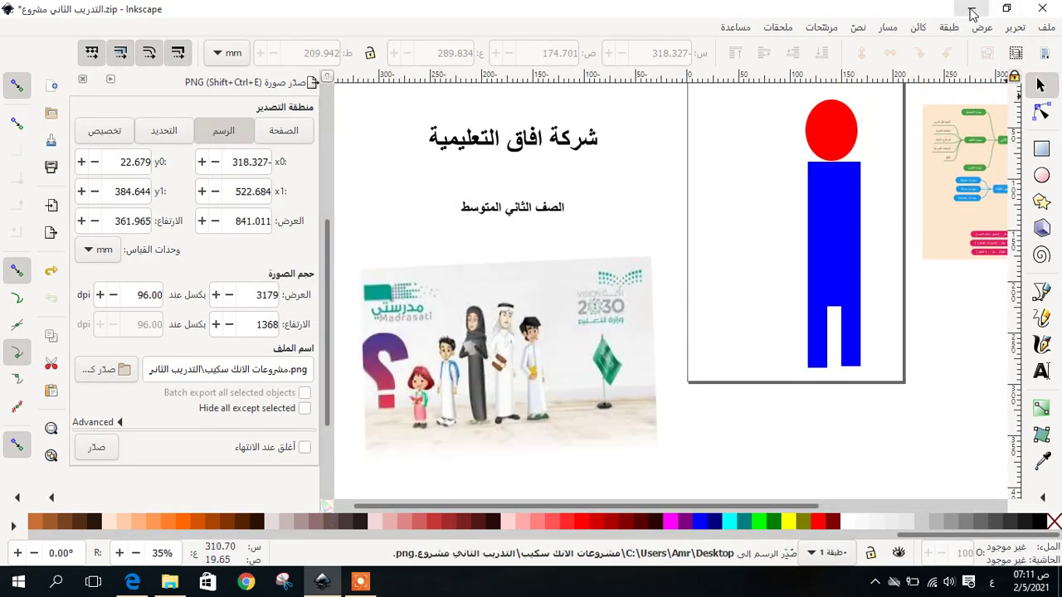
Minimize the Inkscape and Edge windows and open the Desktop folder "مشروعات الانك سكيب" in a maximized window.
left_click(972, 10)
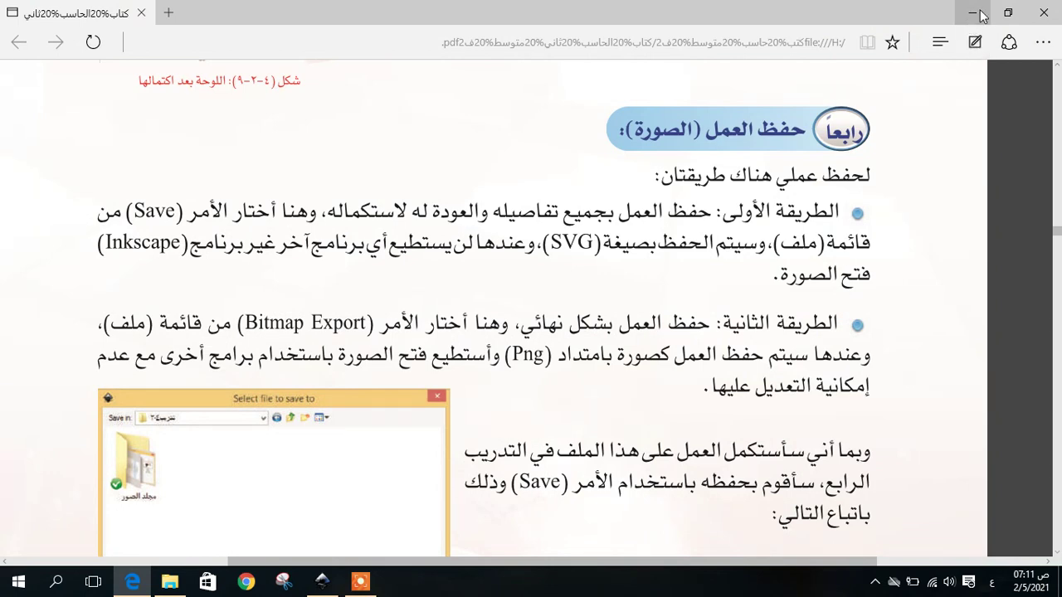
left_click(974, 13)
left_click(972, 10)
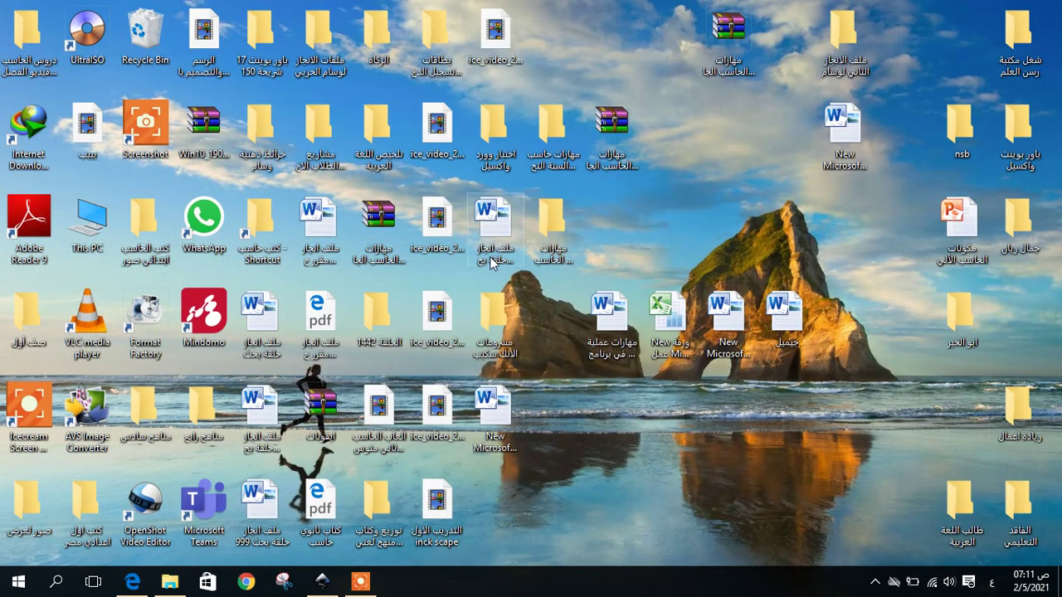
double_click(496, 324)
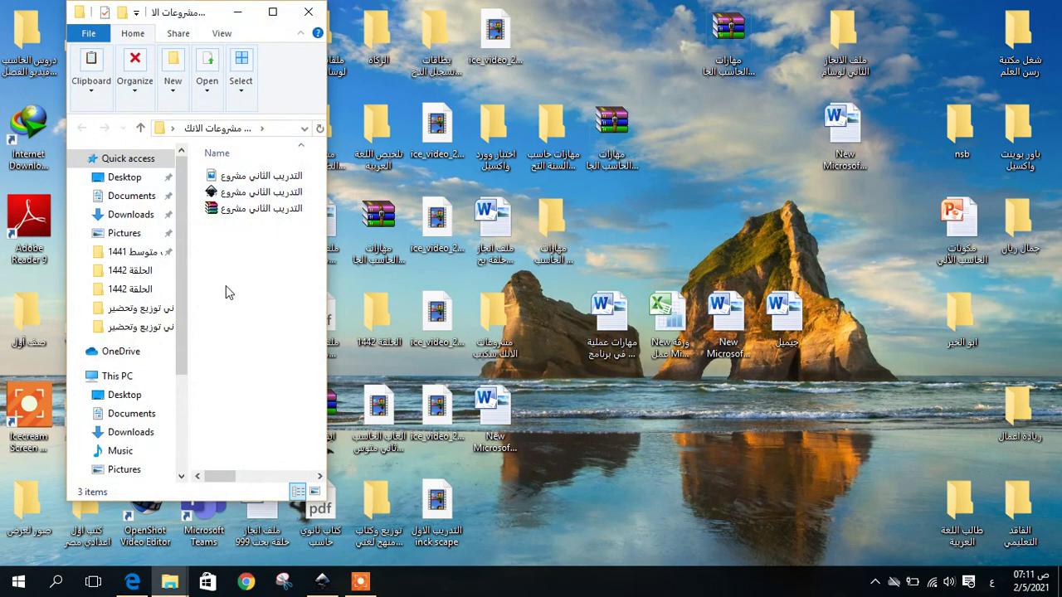
double_click(265, 12)
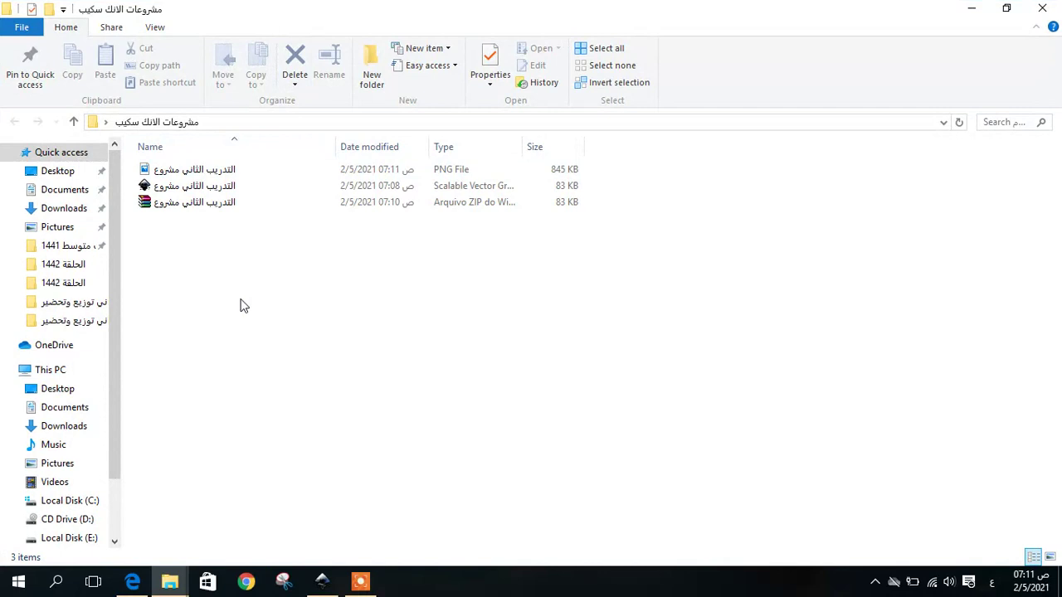
Open the saved SVG file with the Inkscape vector graphics editor, minimize it, and open the exported PNG file in Photos.
double_click(197, 186)
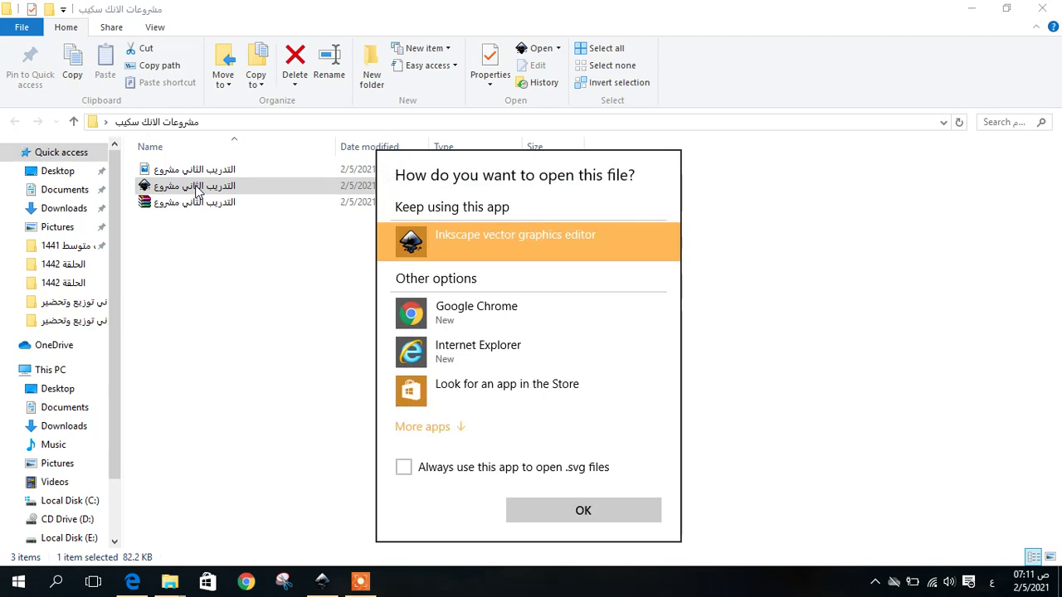
left_click(518, 237)
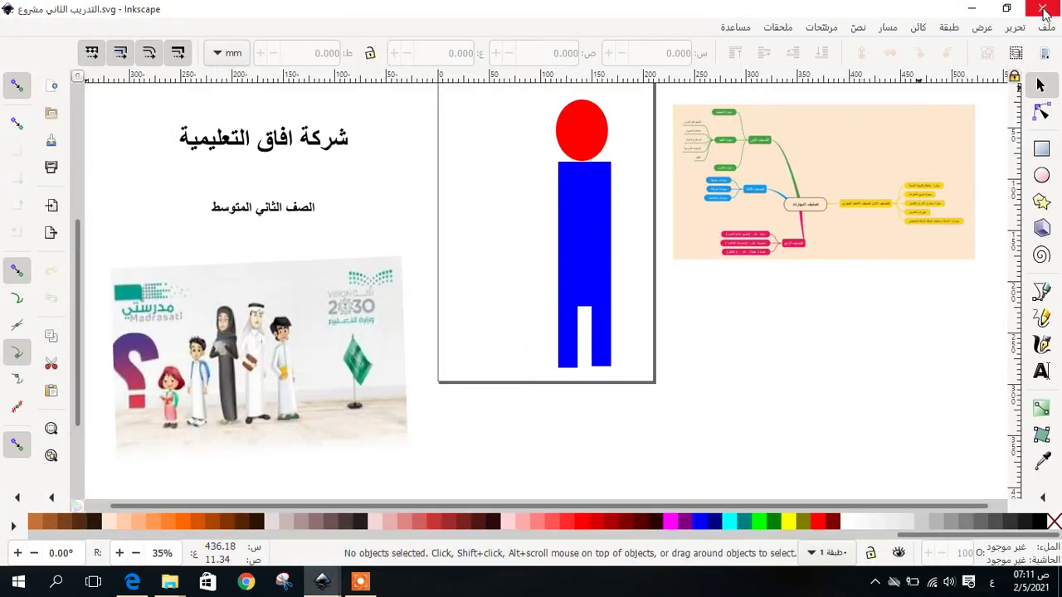
left_click(972, 8)
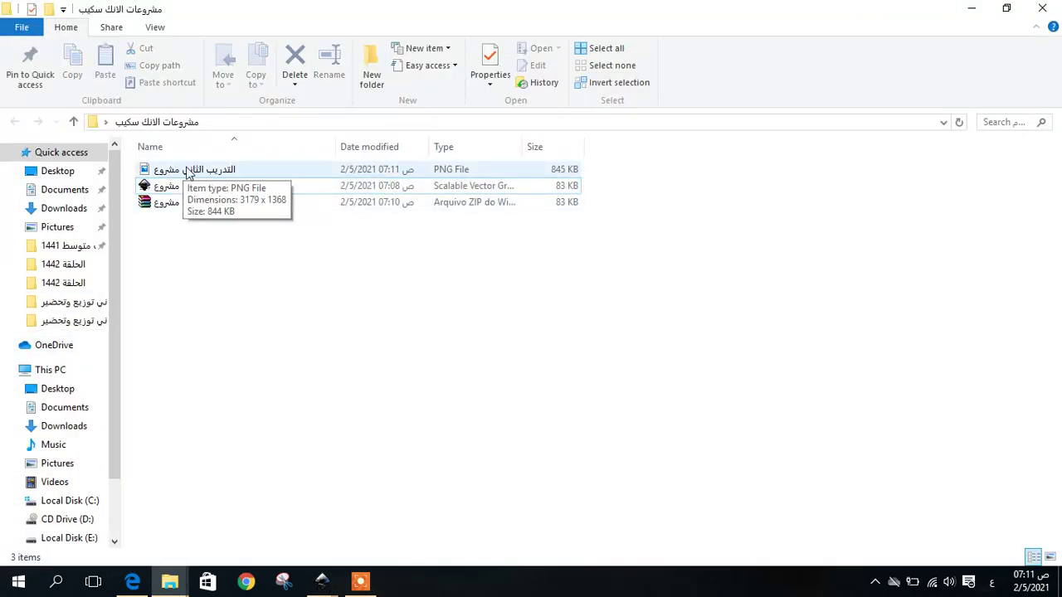
double_click(189, 171)
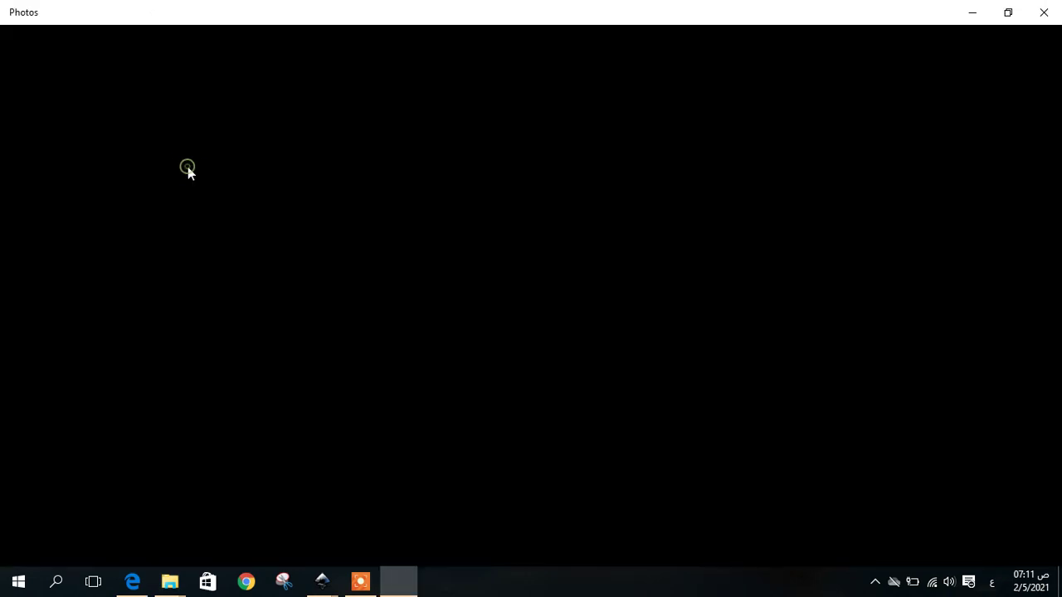